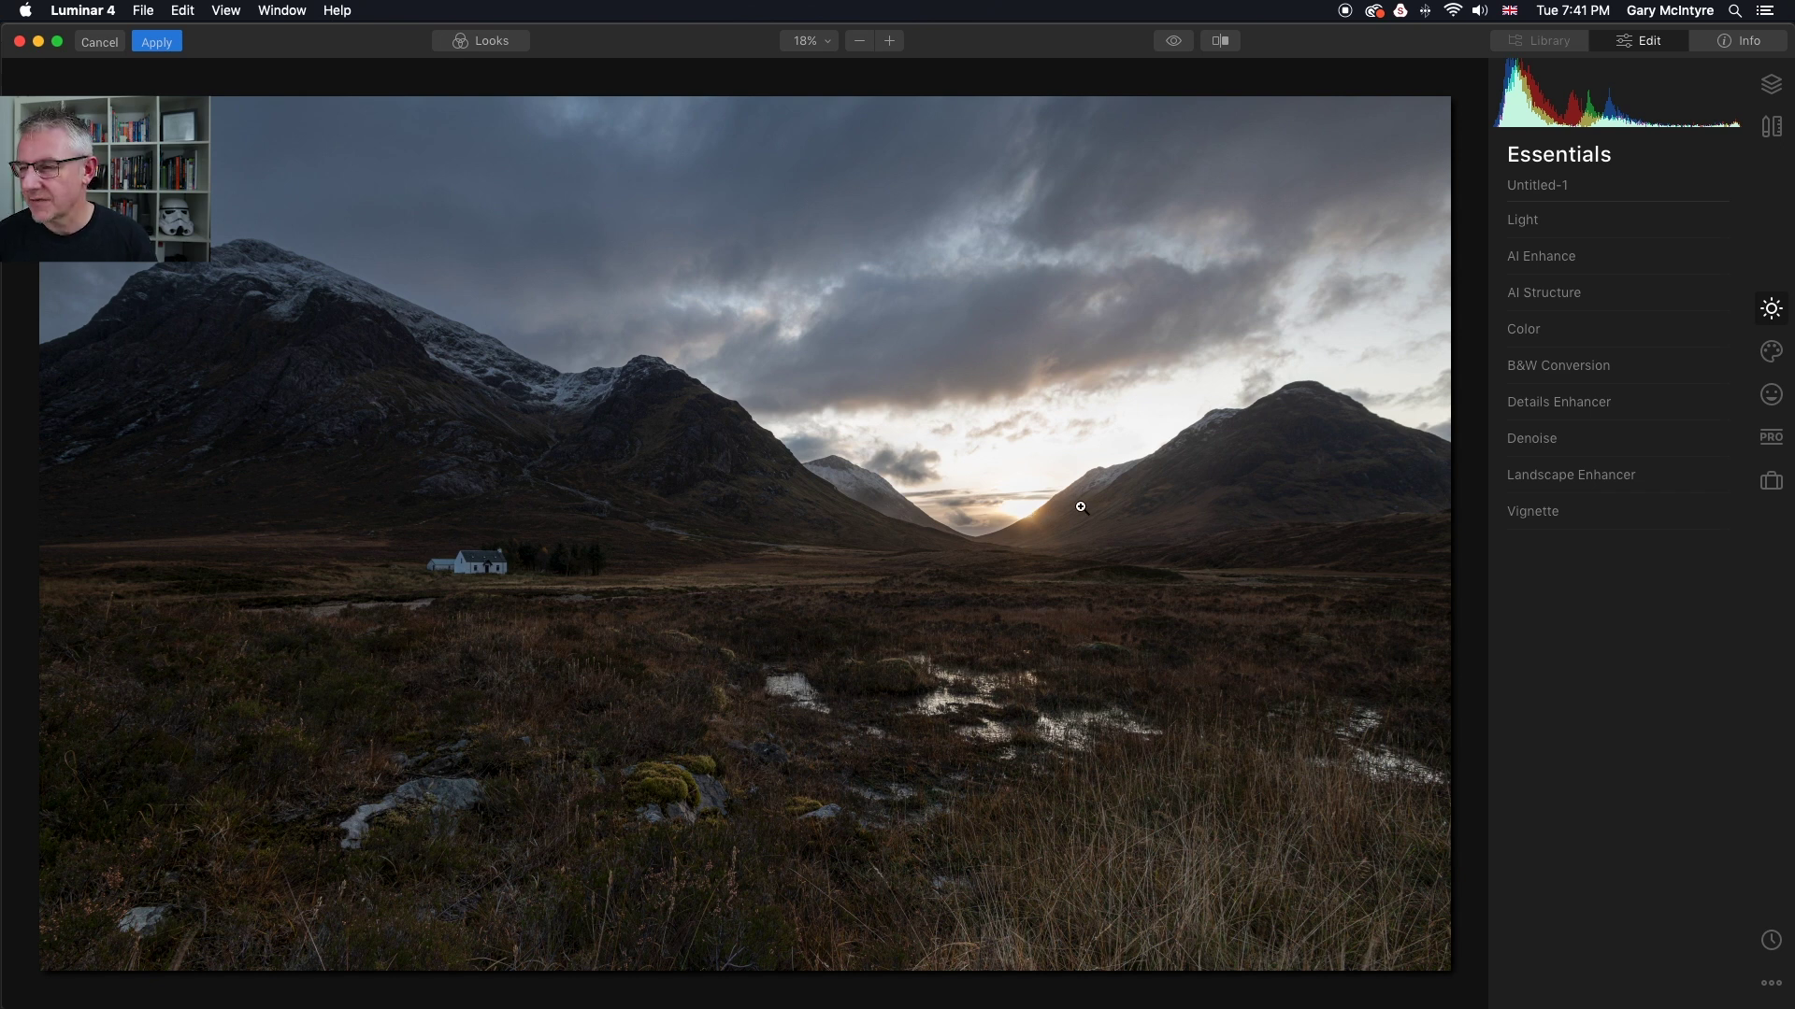
In AI Enhance, set AI Sky Enhancer to 83 and AI Accent to 20
click(1552, 260)
drag(1512, 341, 1703, 346)
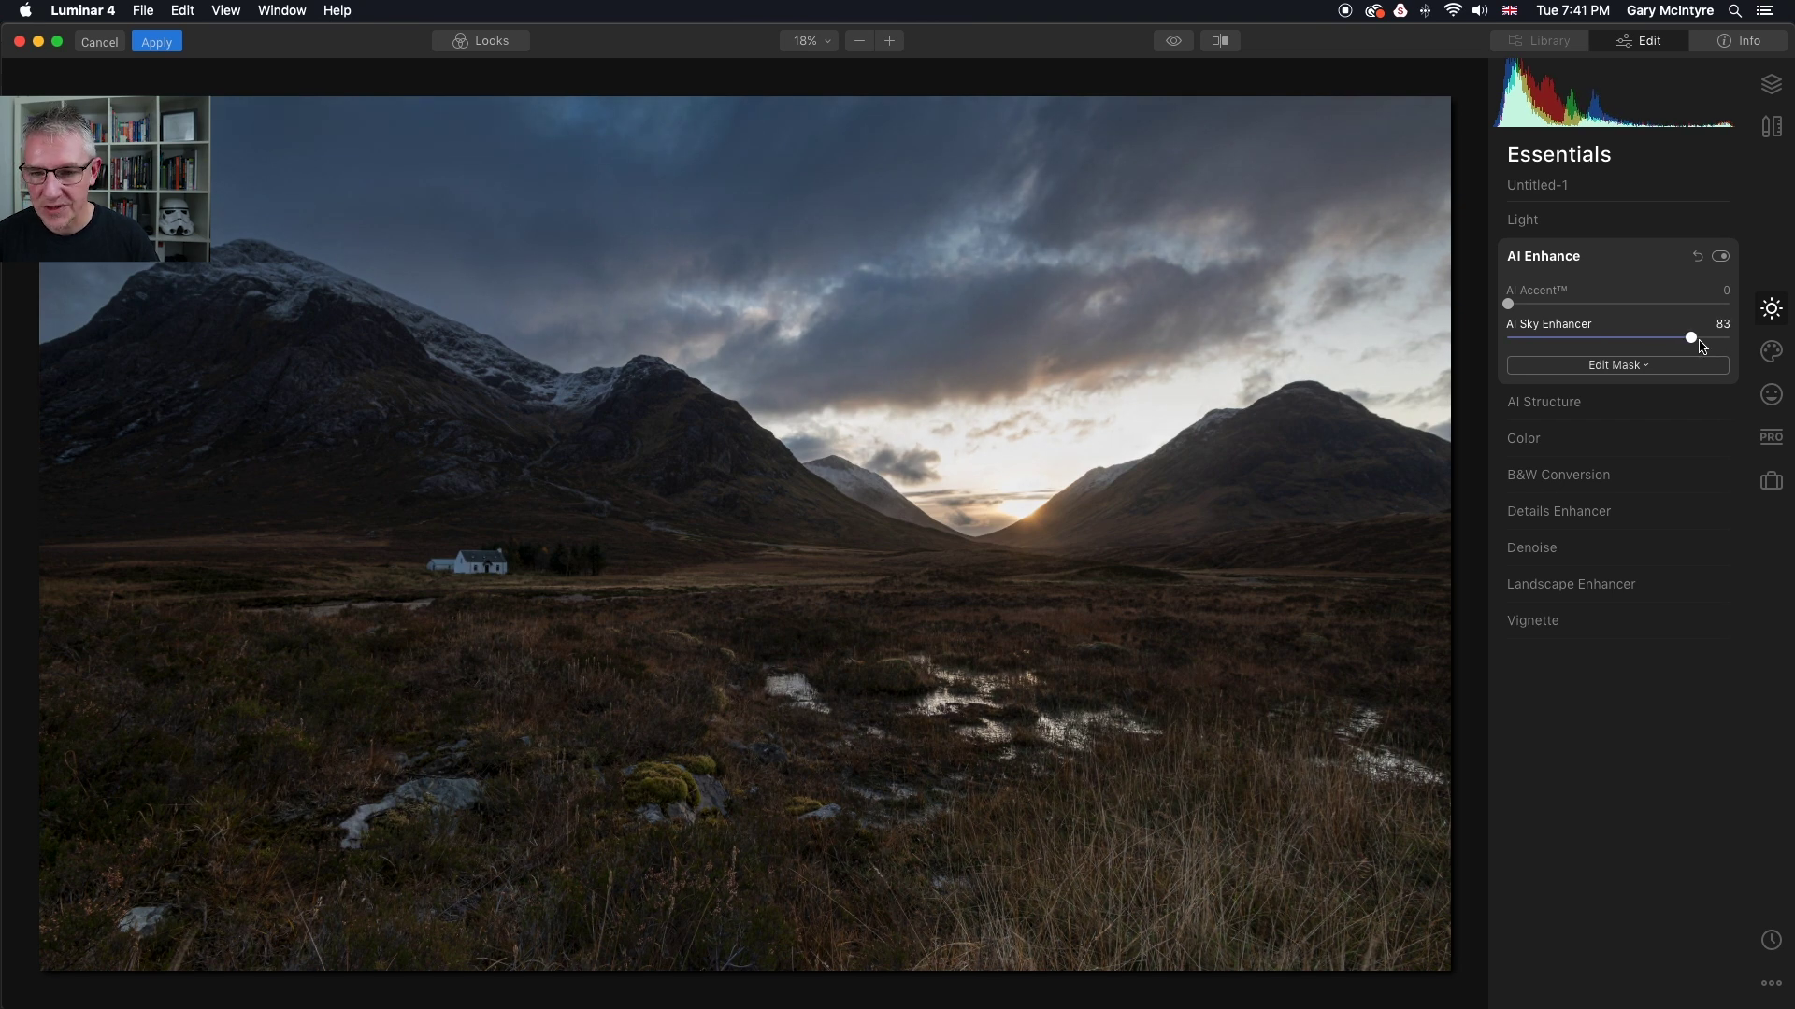
drag(1509, 306, 1558, 310)
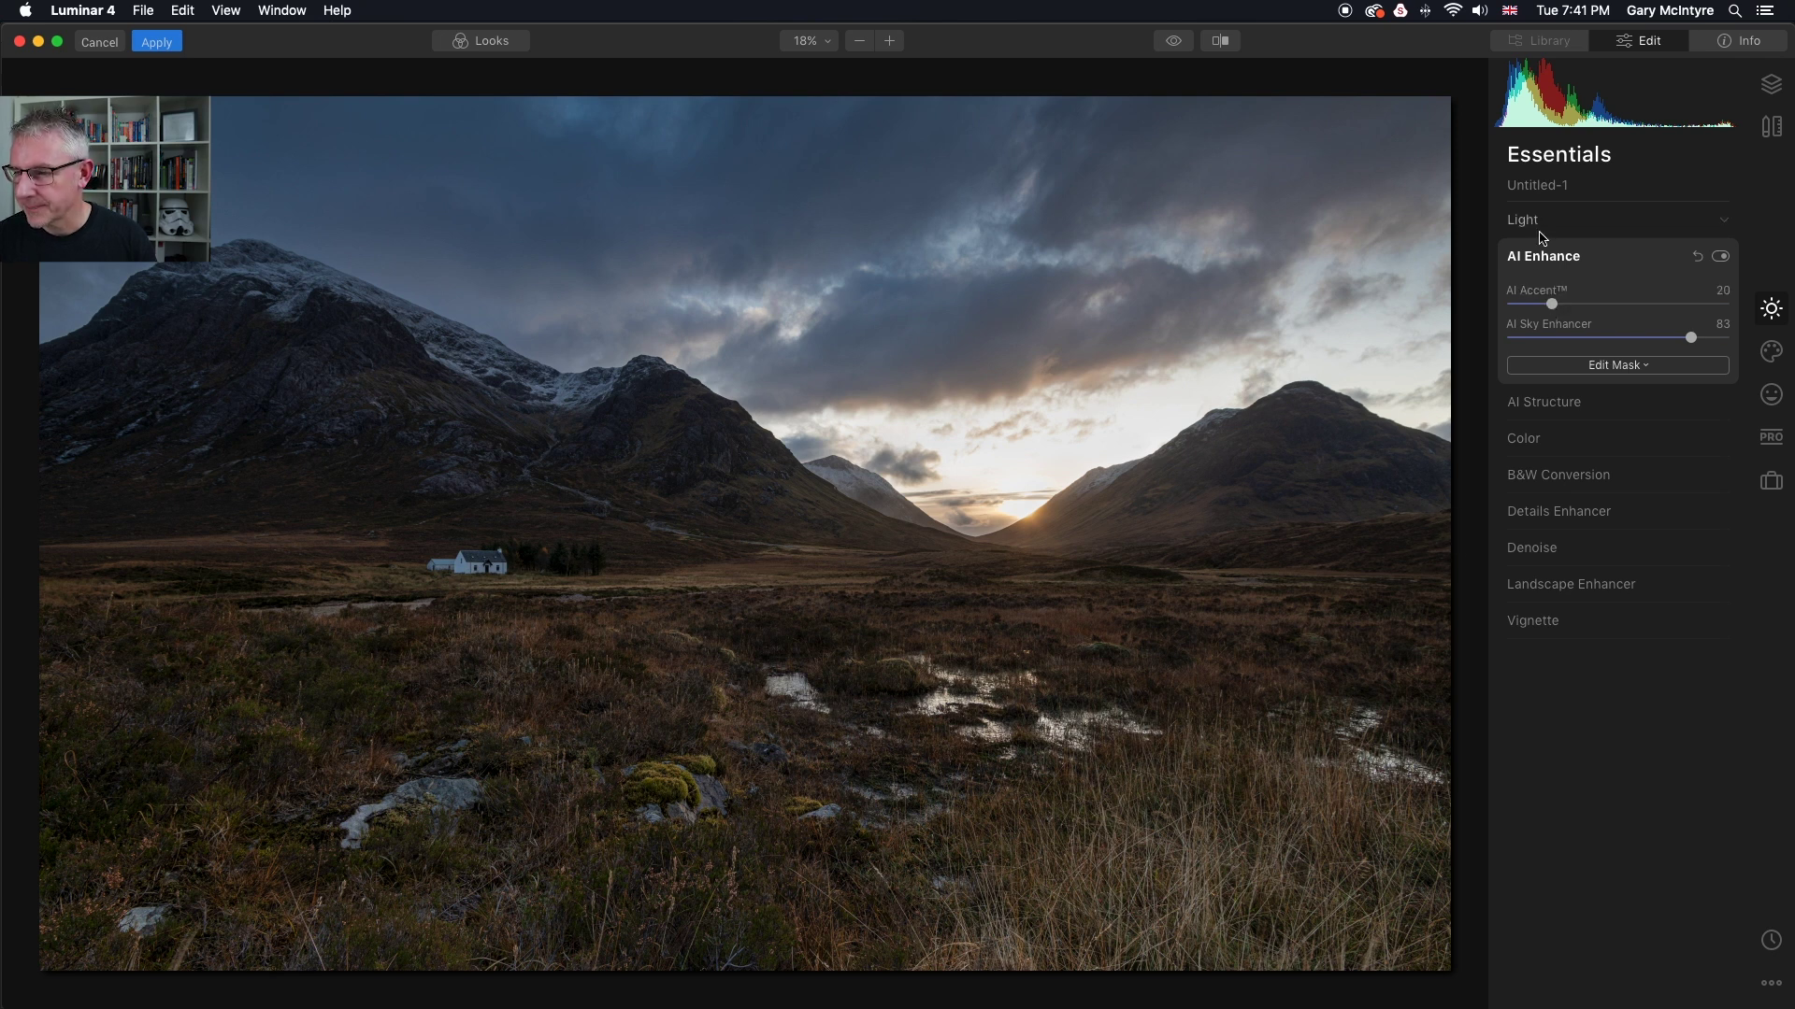
click(1527, 259)
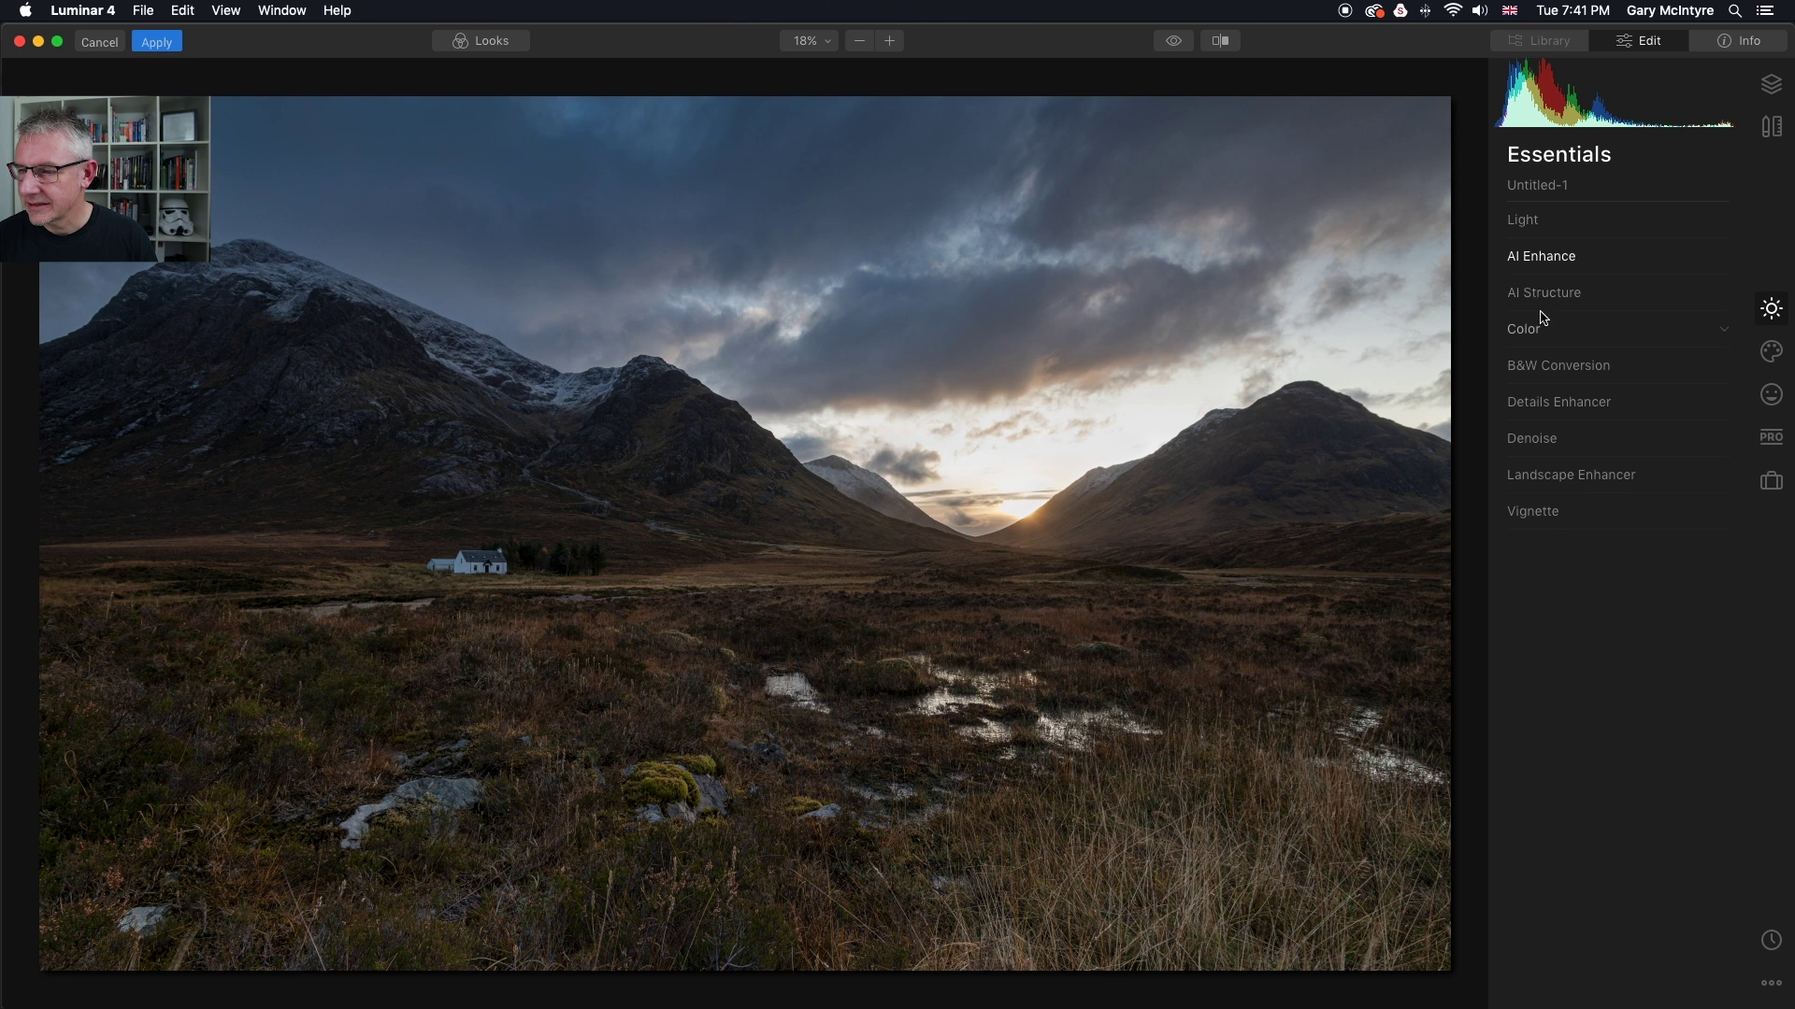
Set the AI Structure amount to 21
click(1549, 292)
drag(1618, 341, 1645, 346)
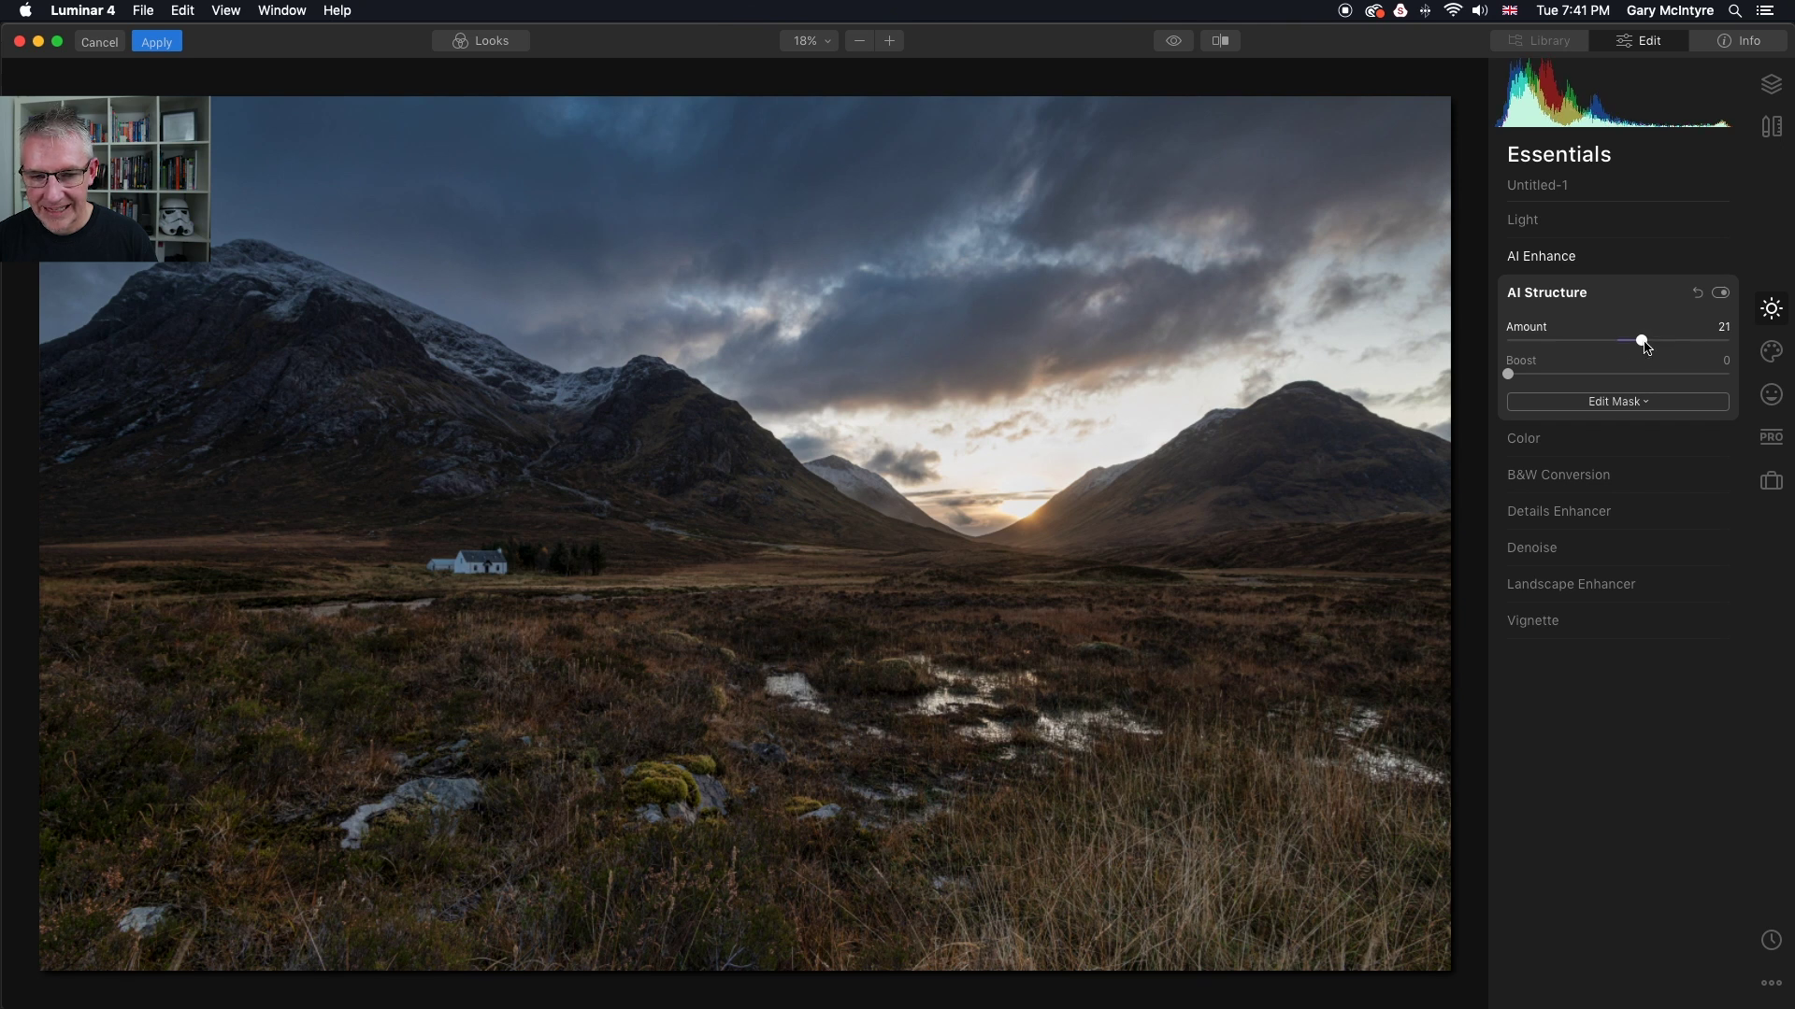
click(1549, 297)
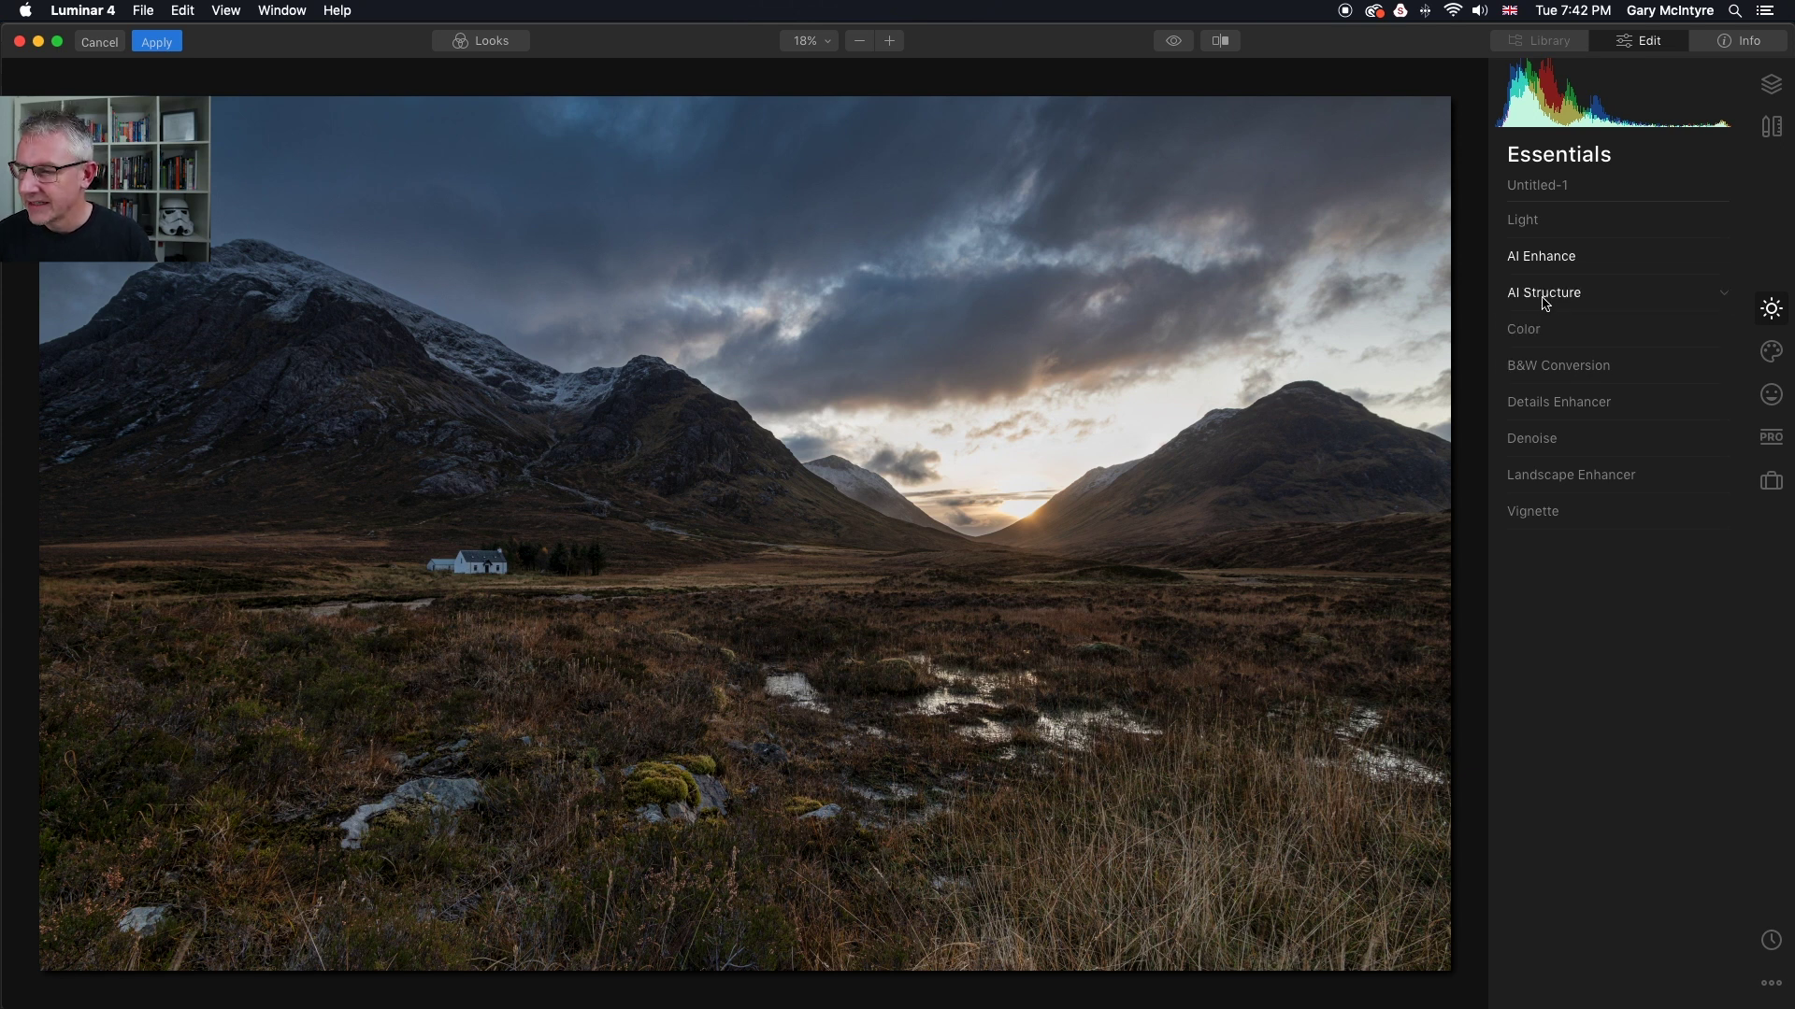
In the advanced Color settings, set the blue range's saturation to -10 and its luminance to -28
click(1526, 337)
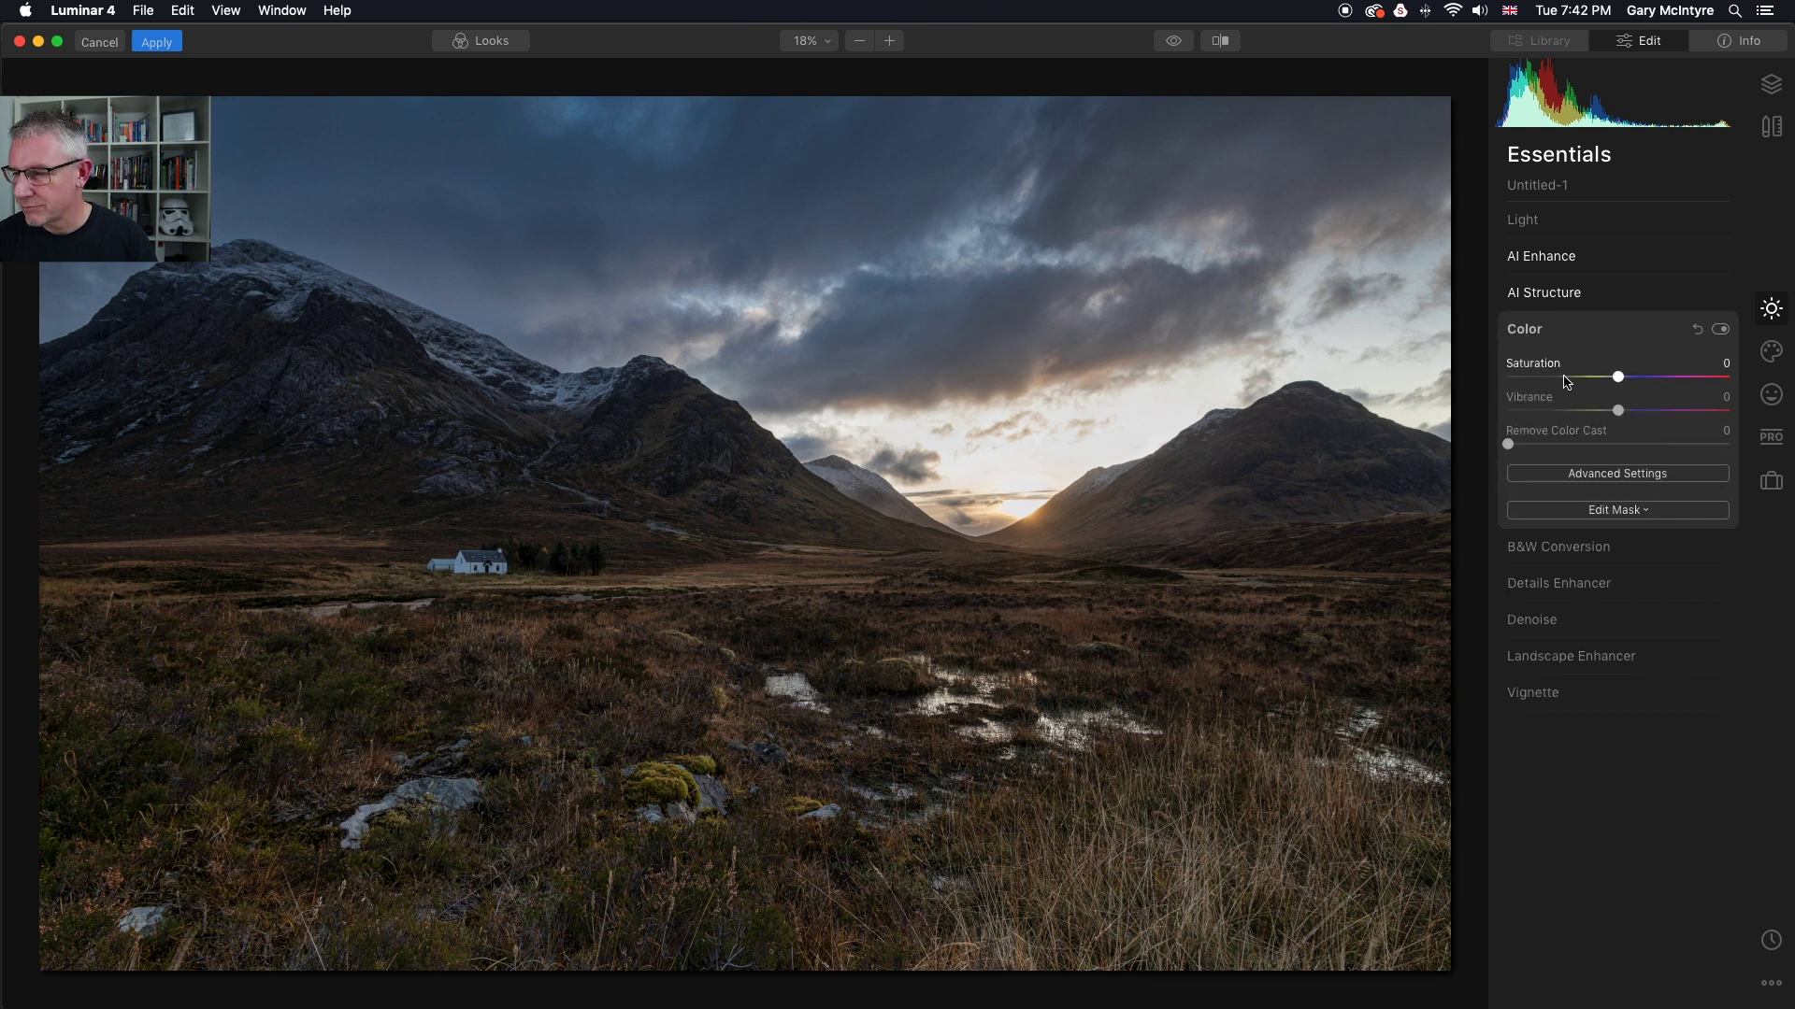
click(1618, 475)
click(1662, 501)
drag(1618, 568, 1607, 569)
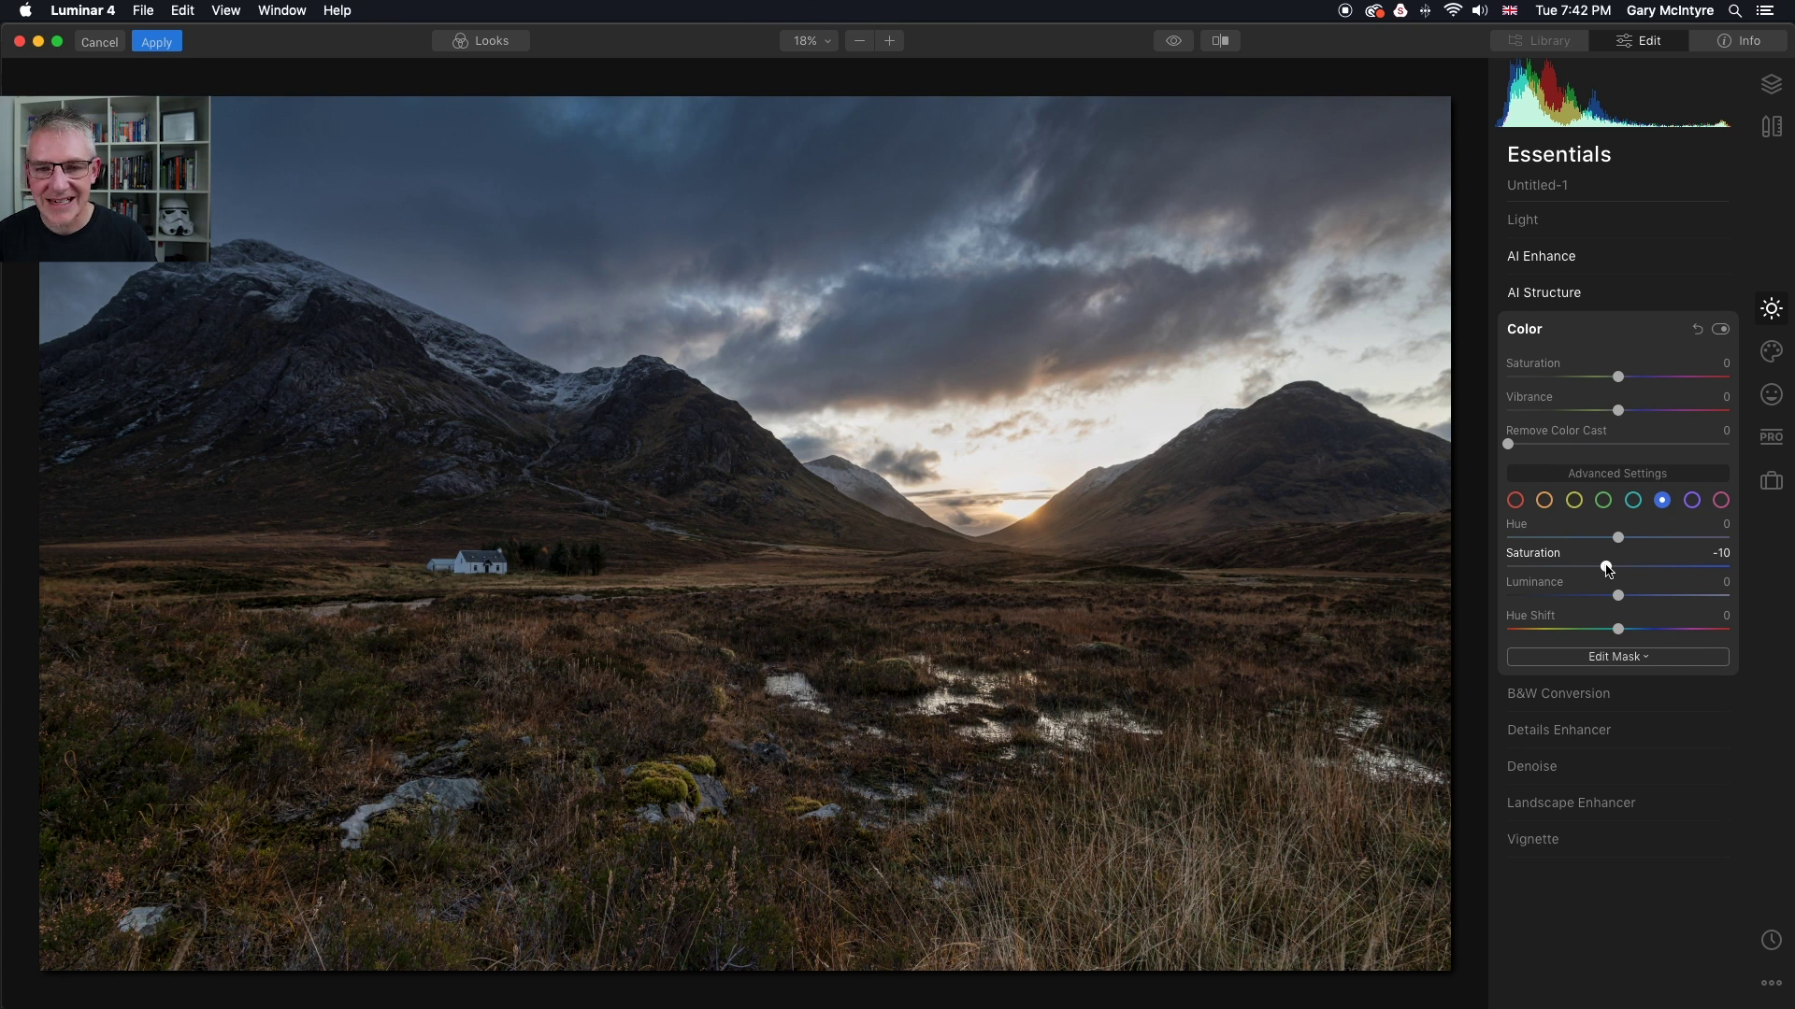
drag(1618, 596, 1587, 597)
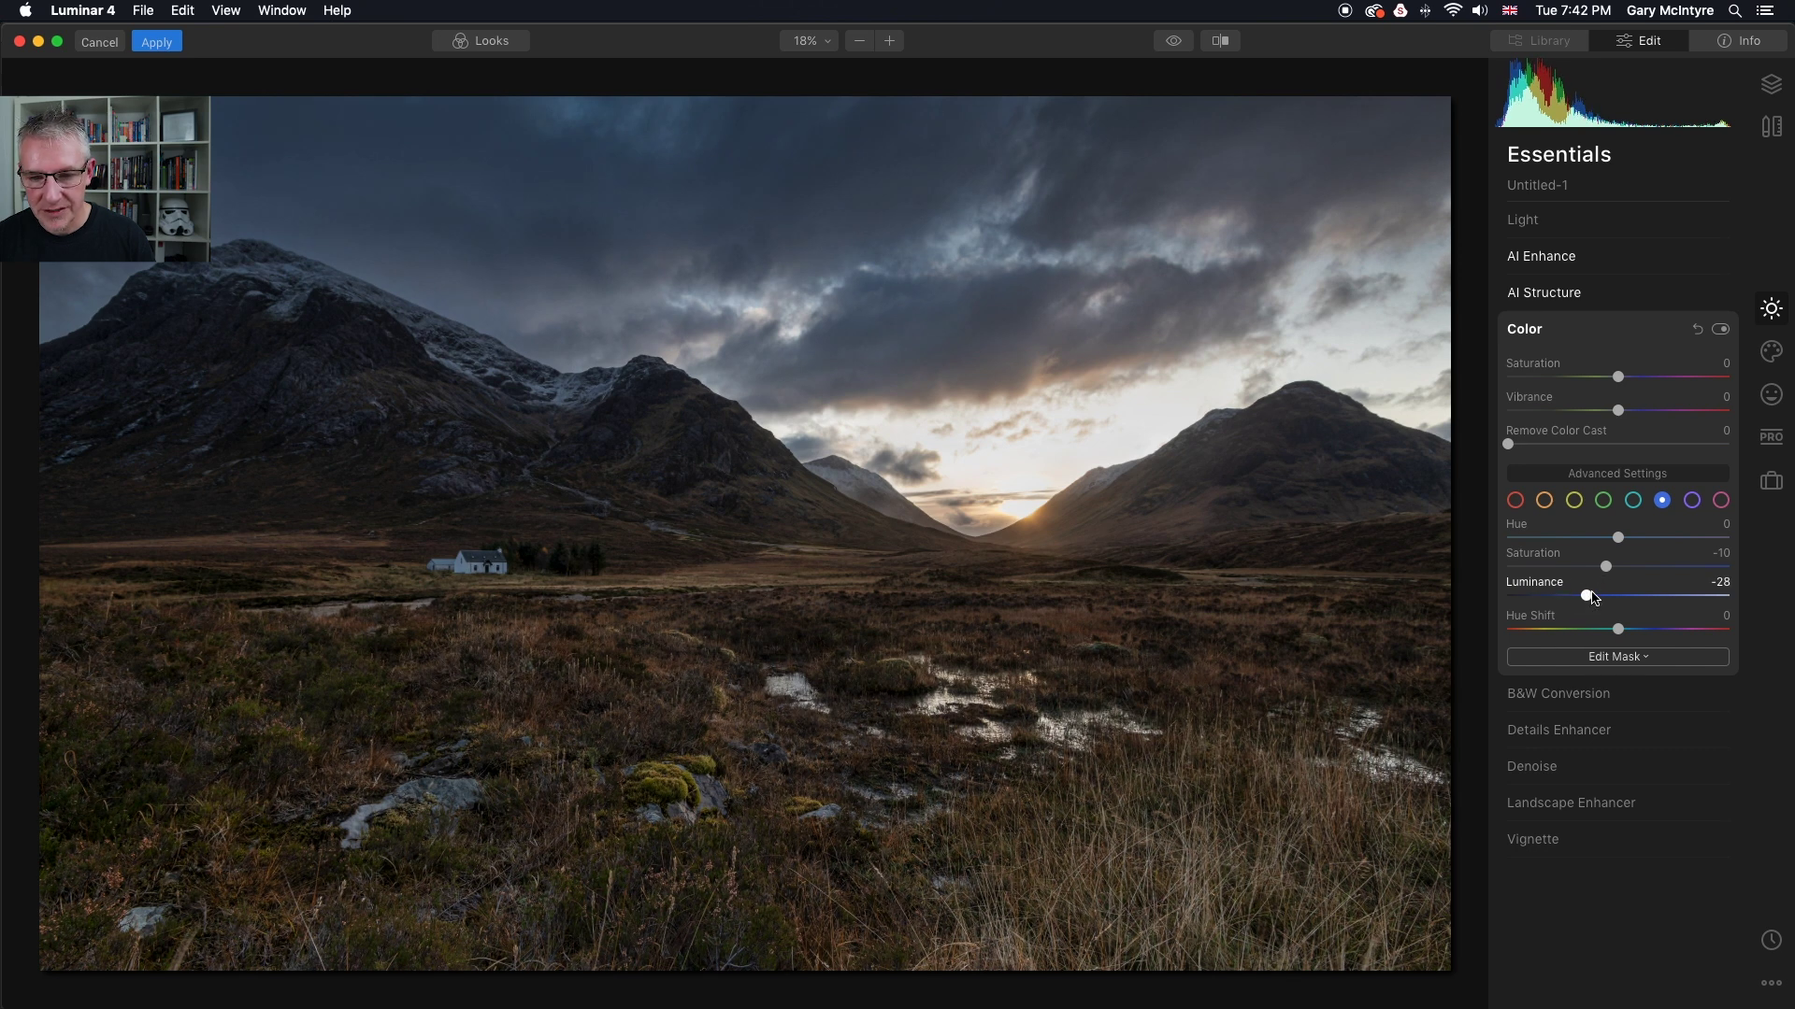
Raise the orange range's saturation slightly in the advanced Color settings
click(1575, 502)
click(1545, 503)
drag(1620, 568, 1740, 573)
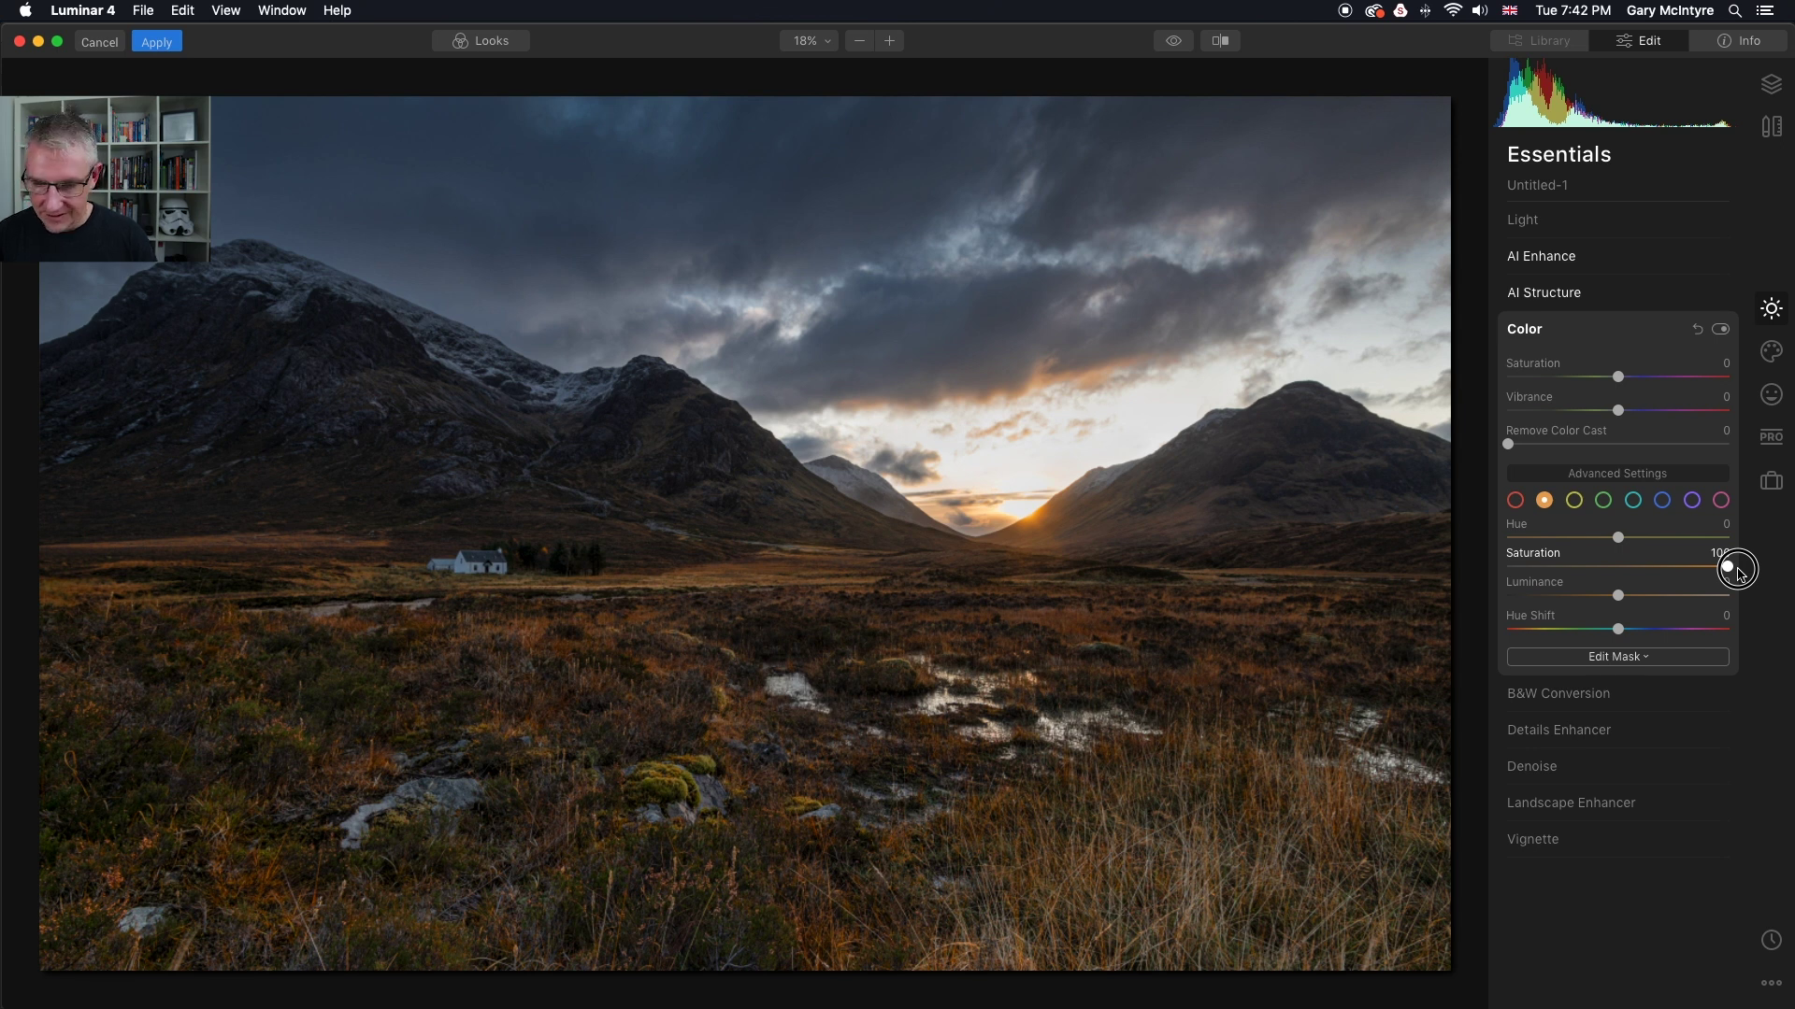
drag(1740, 573, 1629, 600)
click(1535, 331)
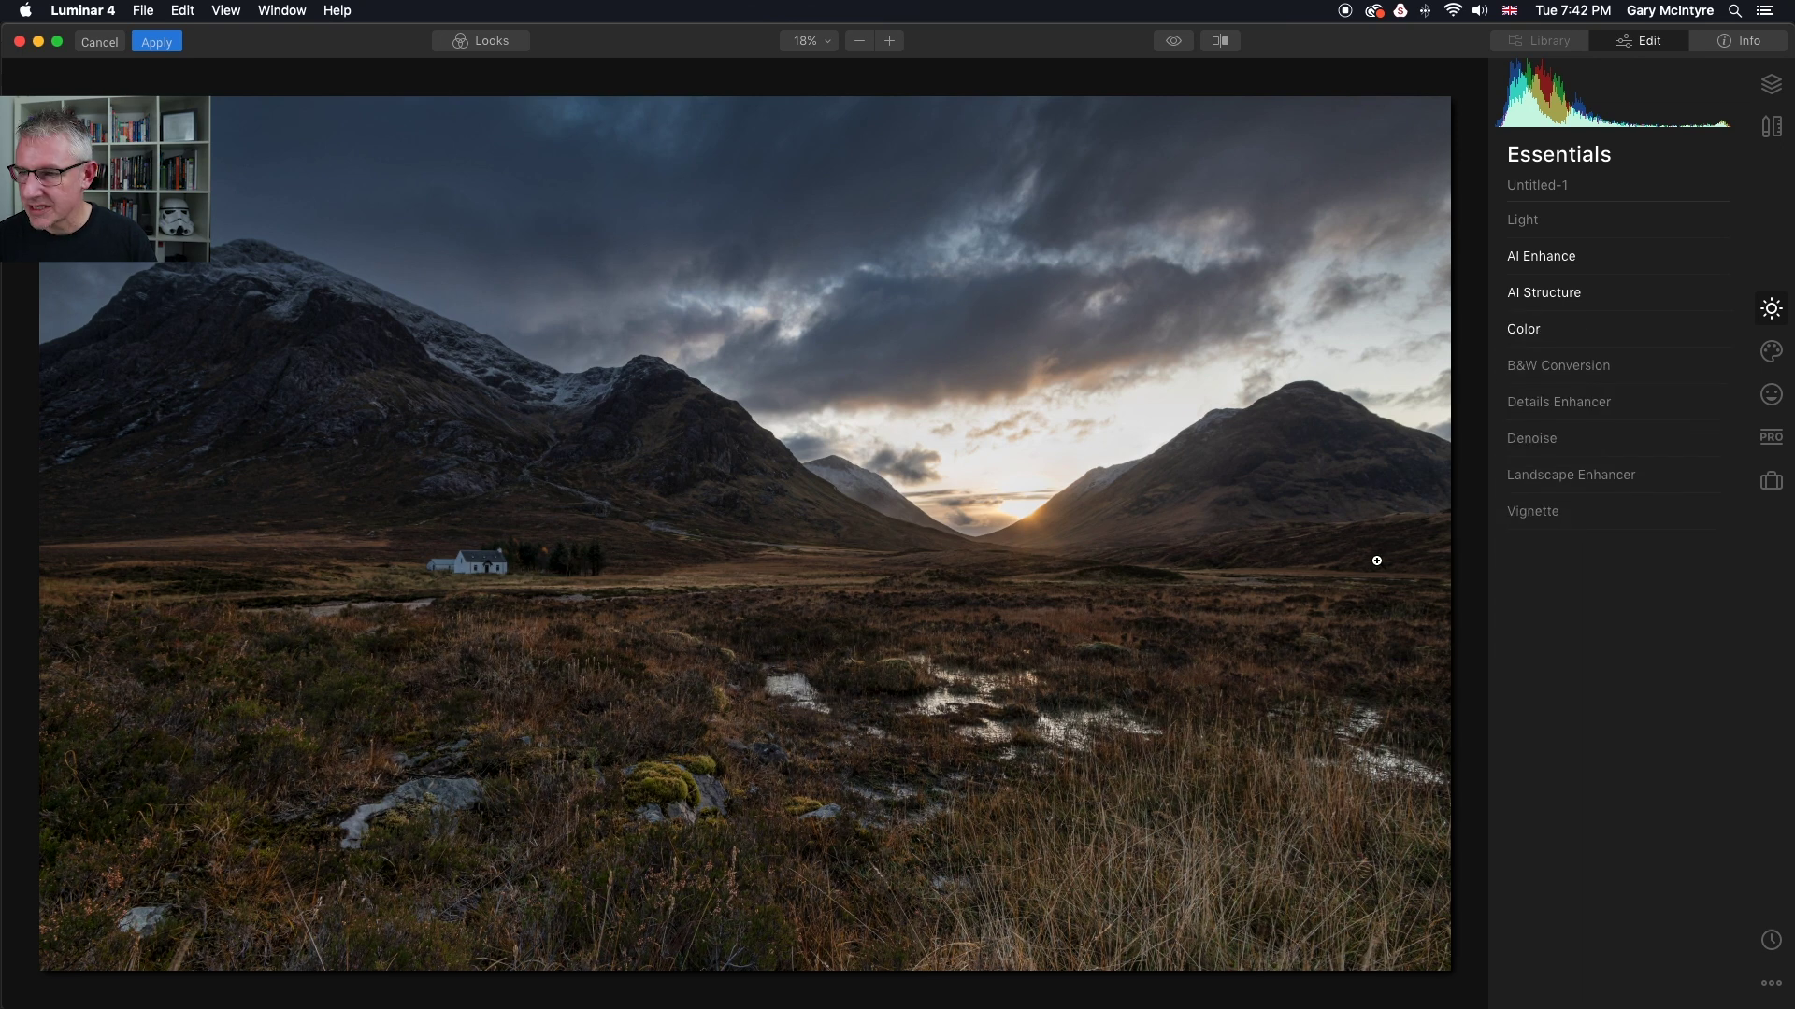
In the Light adjustments, set Highlights to -44 and Smart Contrast to 20
click(1524, 220)
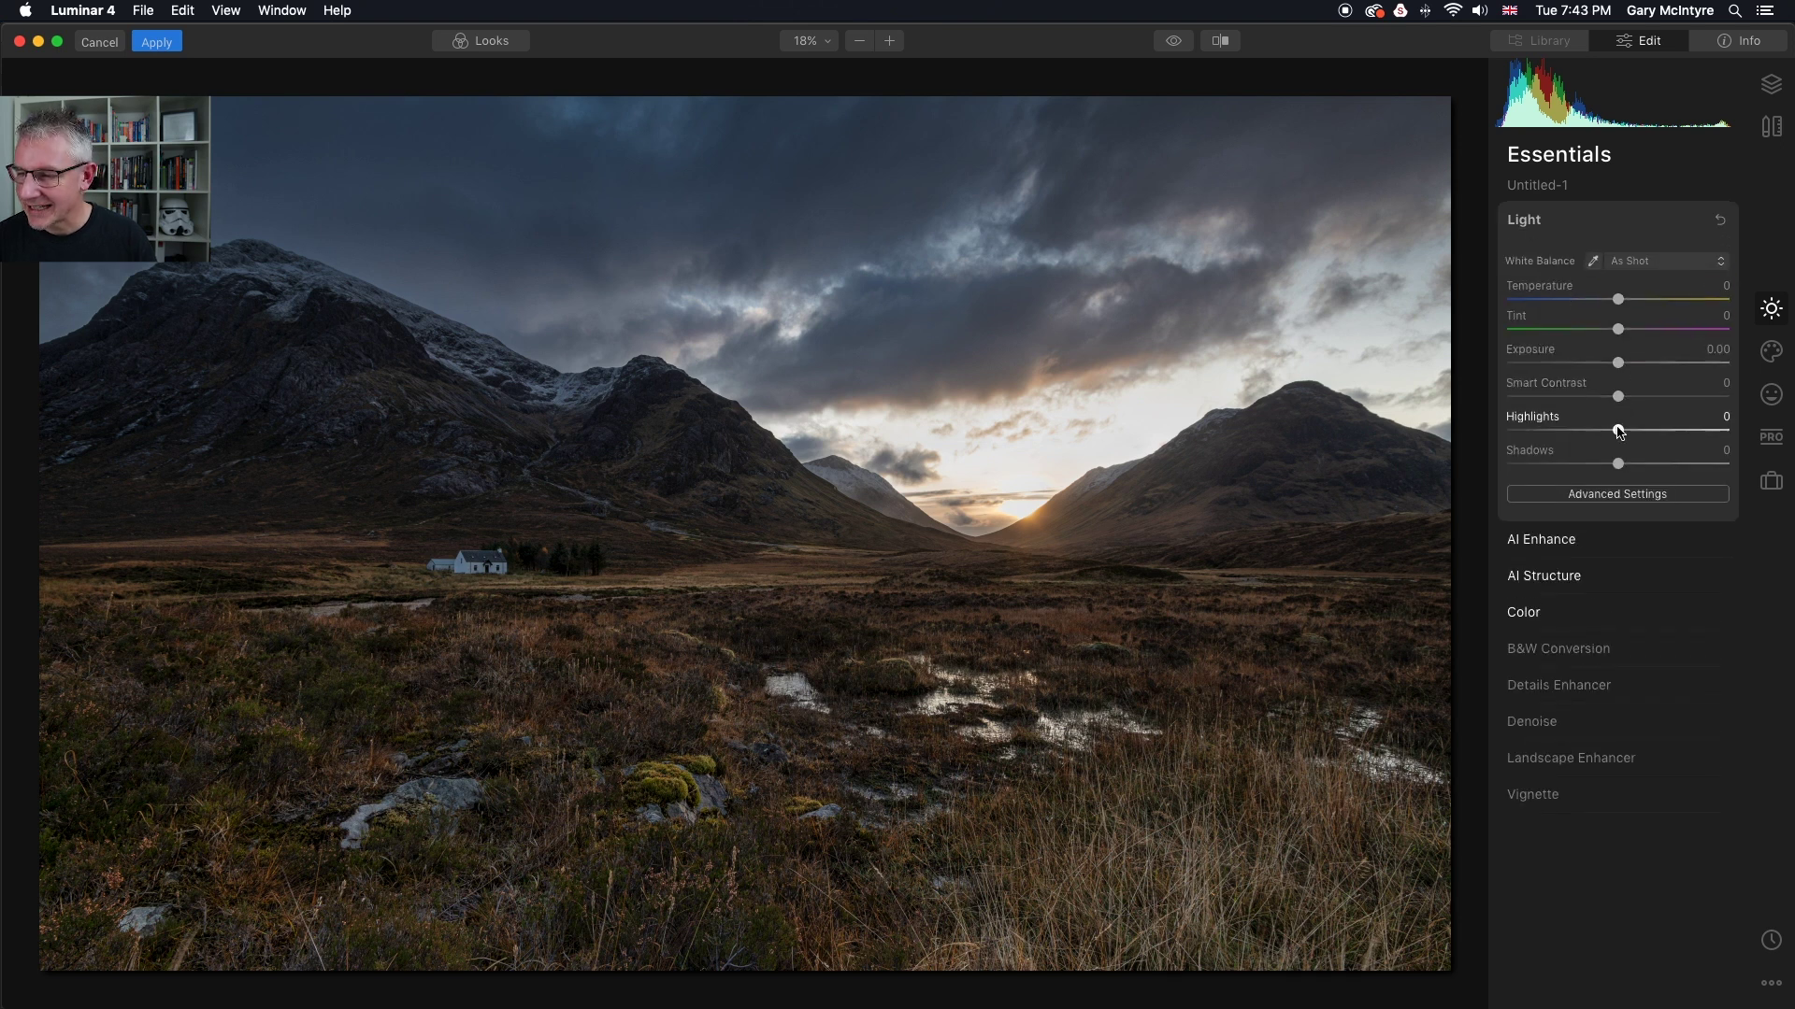
drag(1618, 433, 1567, 434)
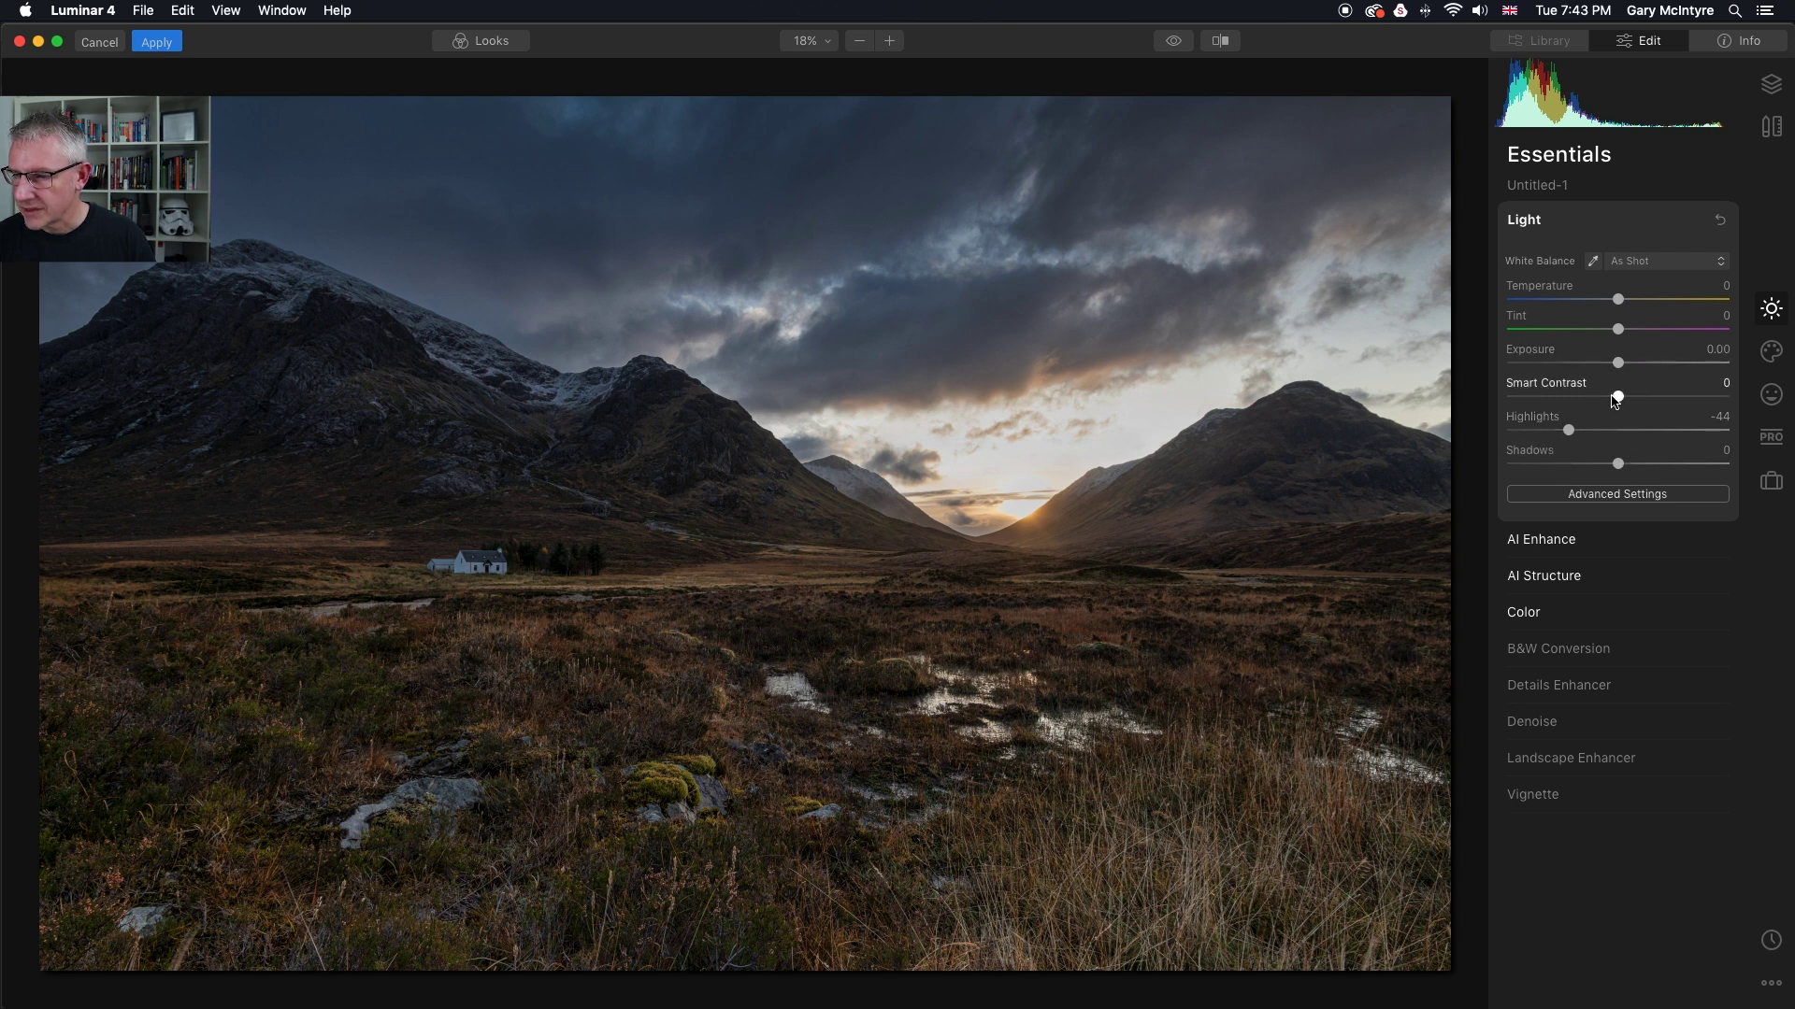
drag(1618, 397, 1643, 401)
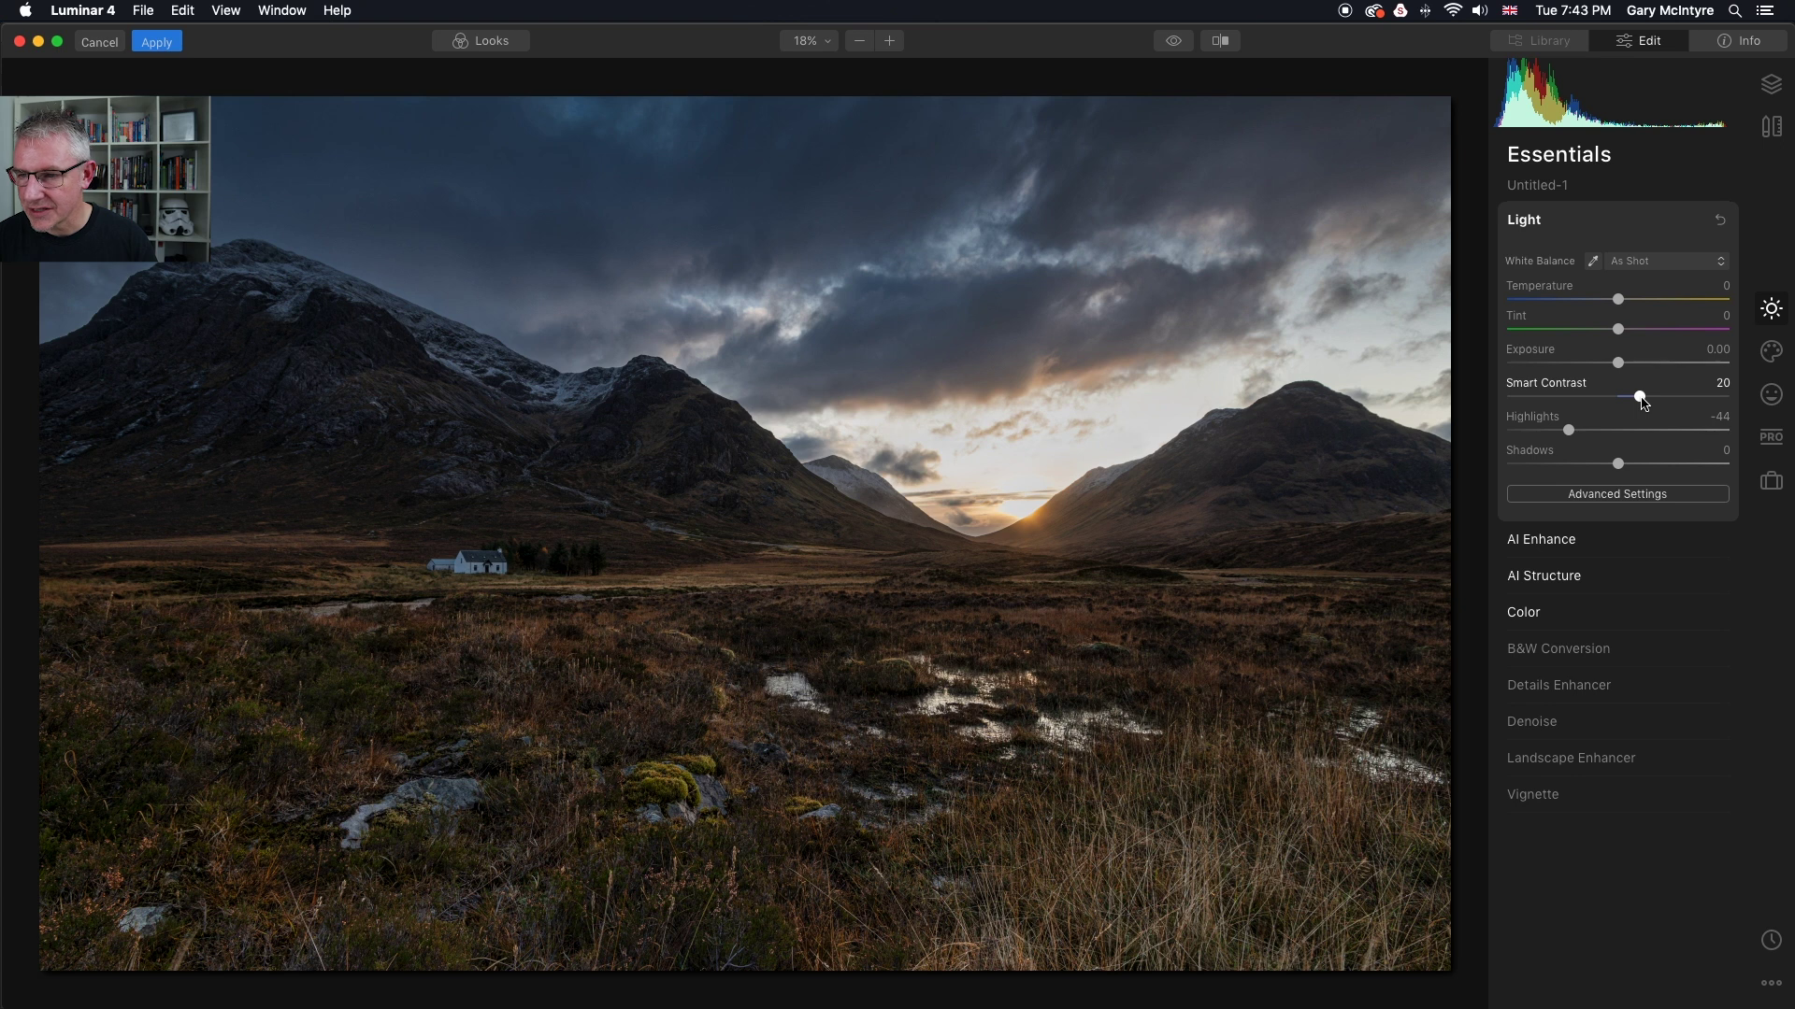
click(1530, 240)
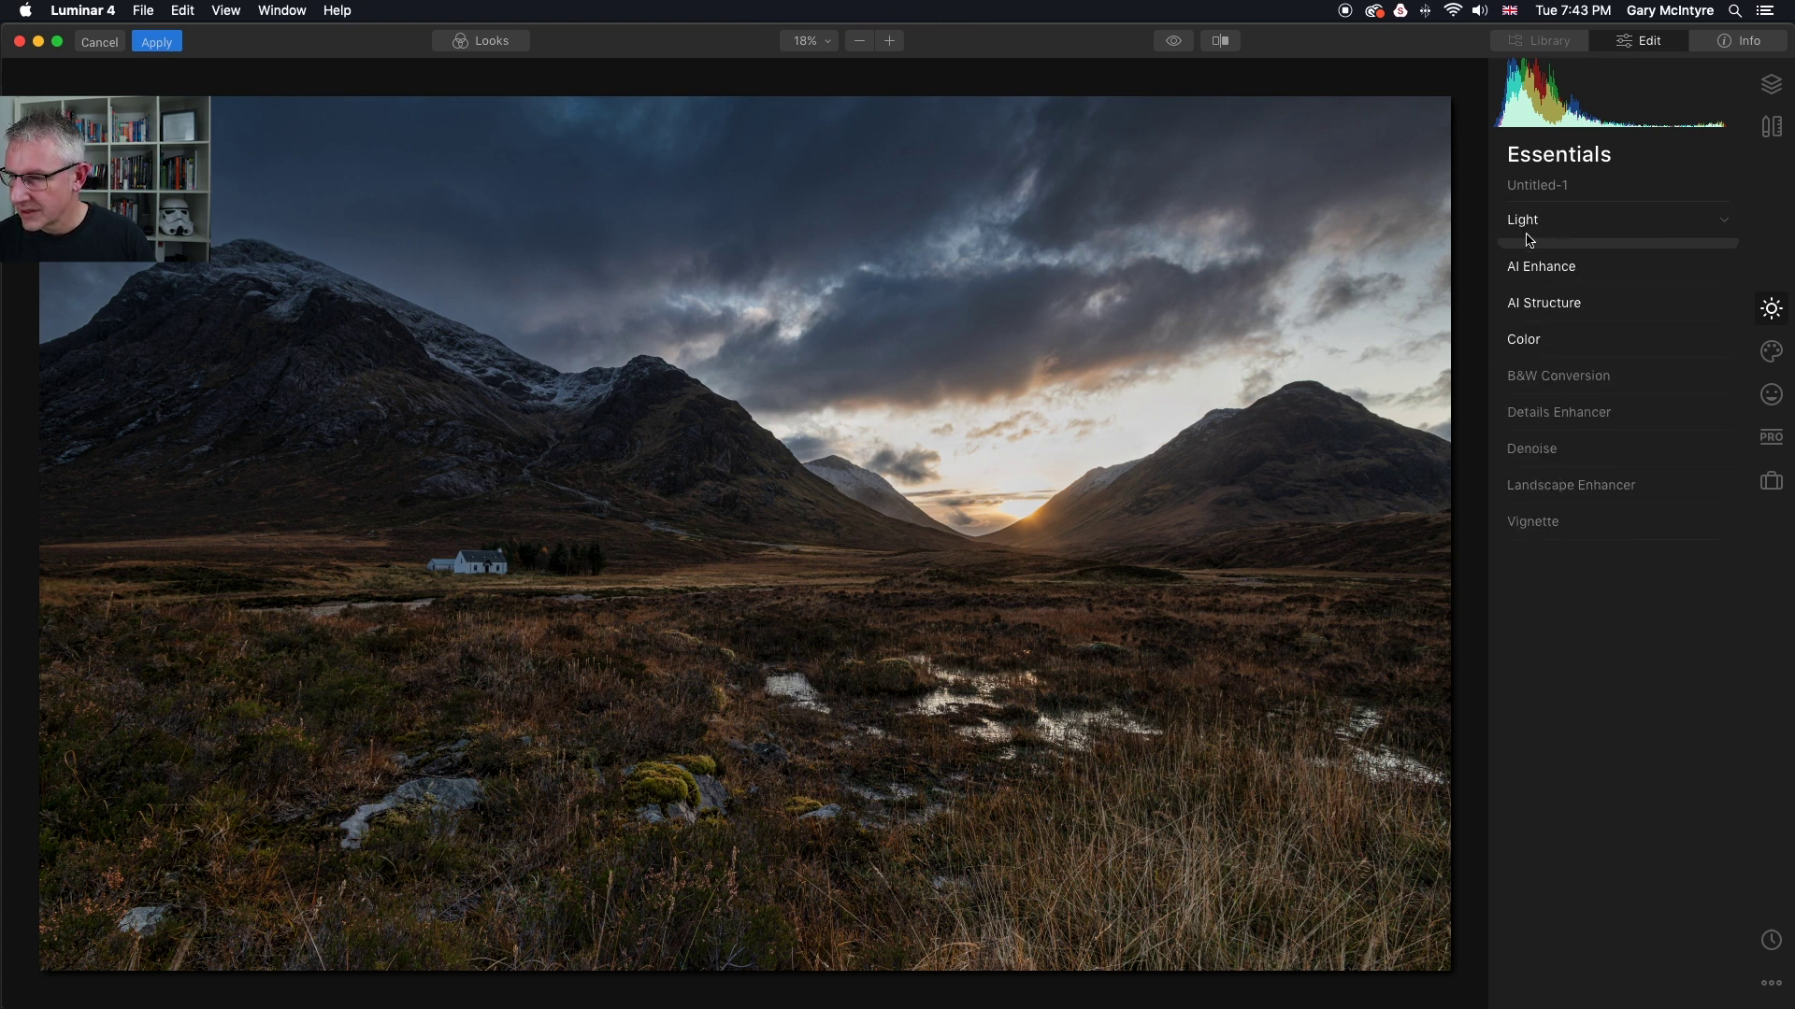
In Details Enhancer, set Small Details to 7 and Medium Details to 2, checking the mountain at 100% zoom
click(1575, 411)
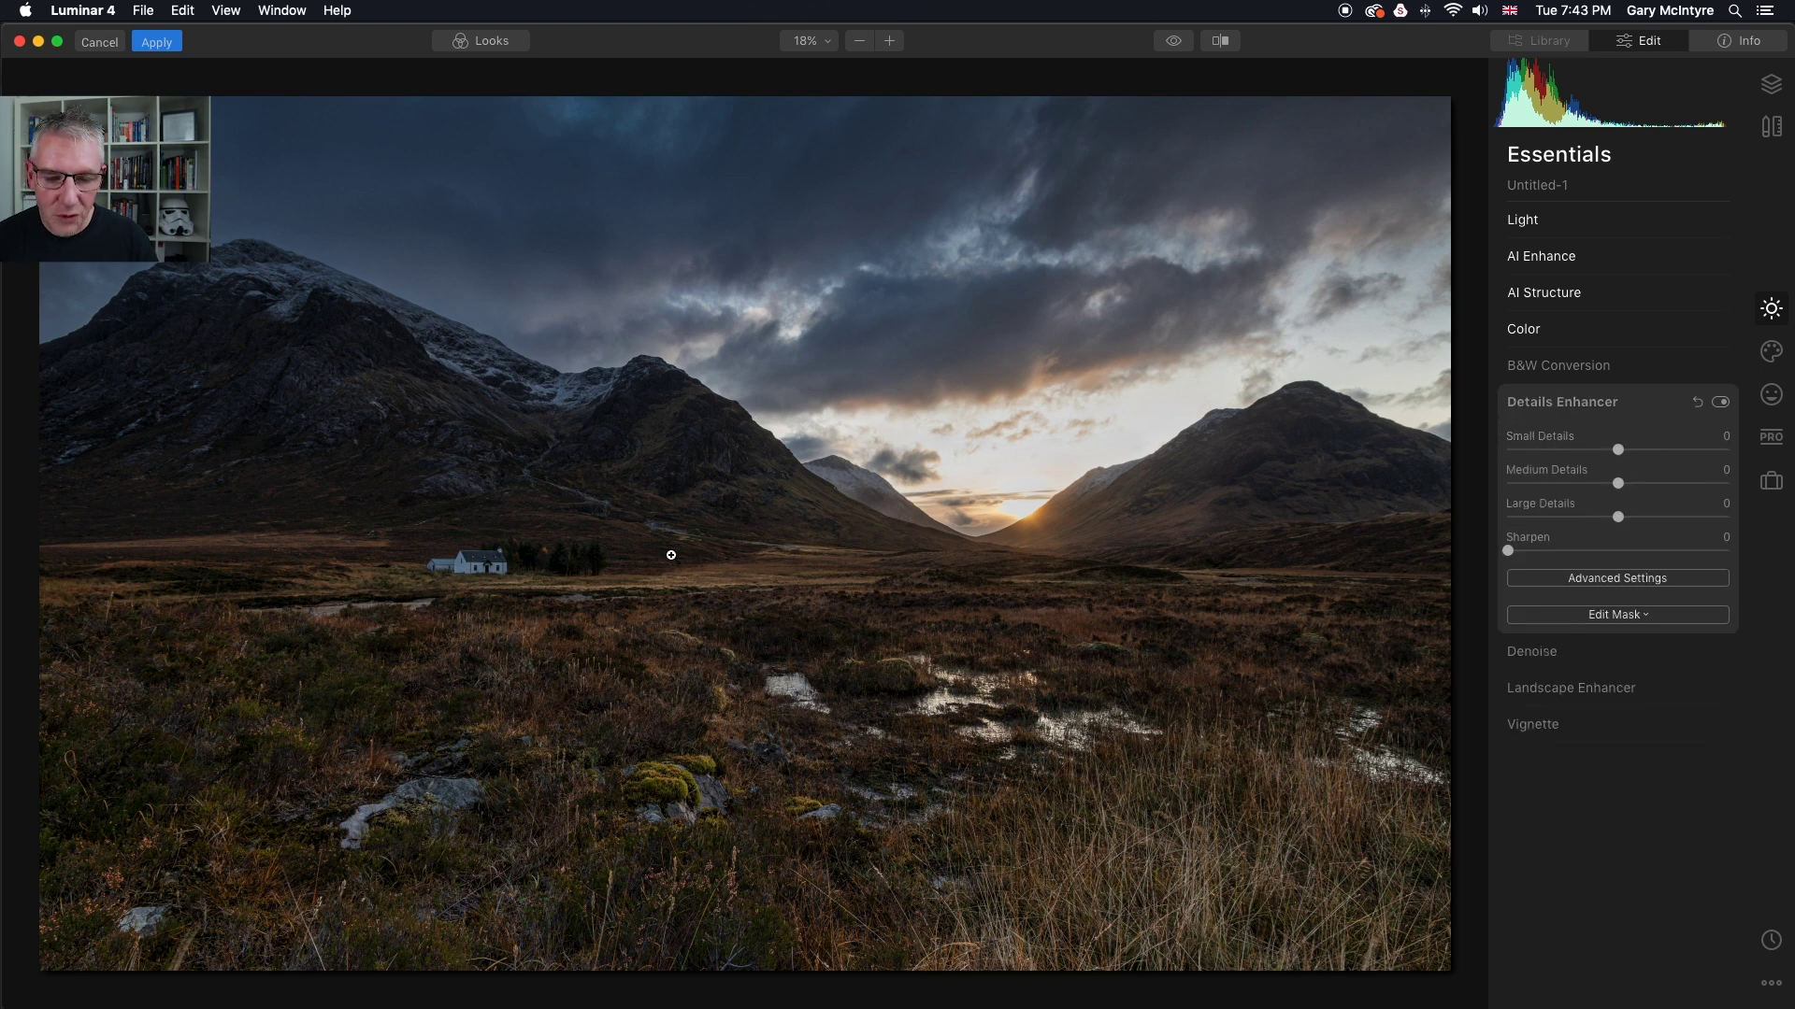
click(1163, 845)
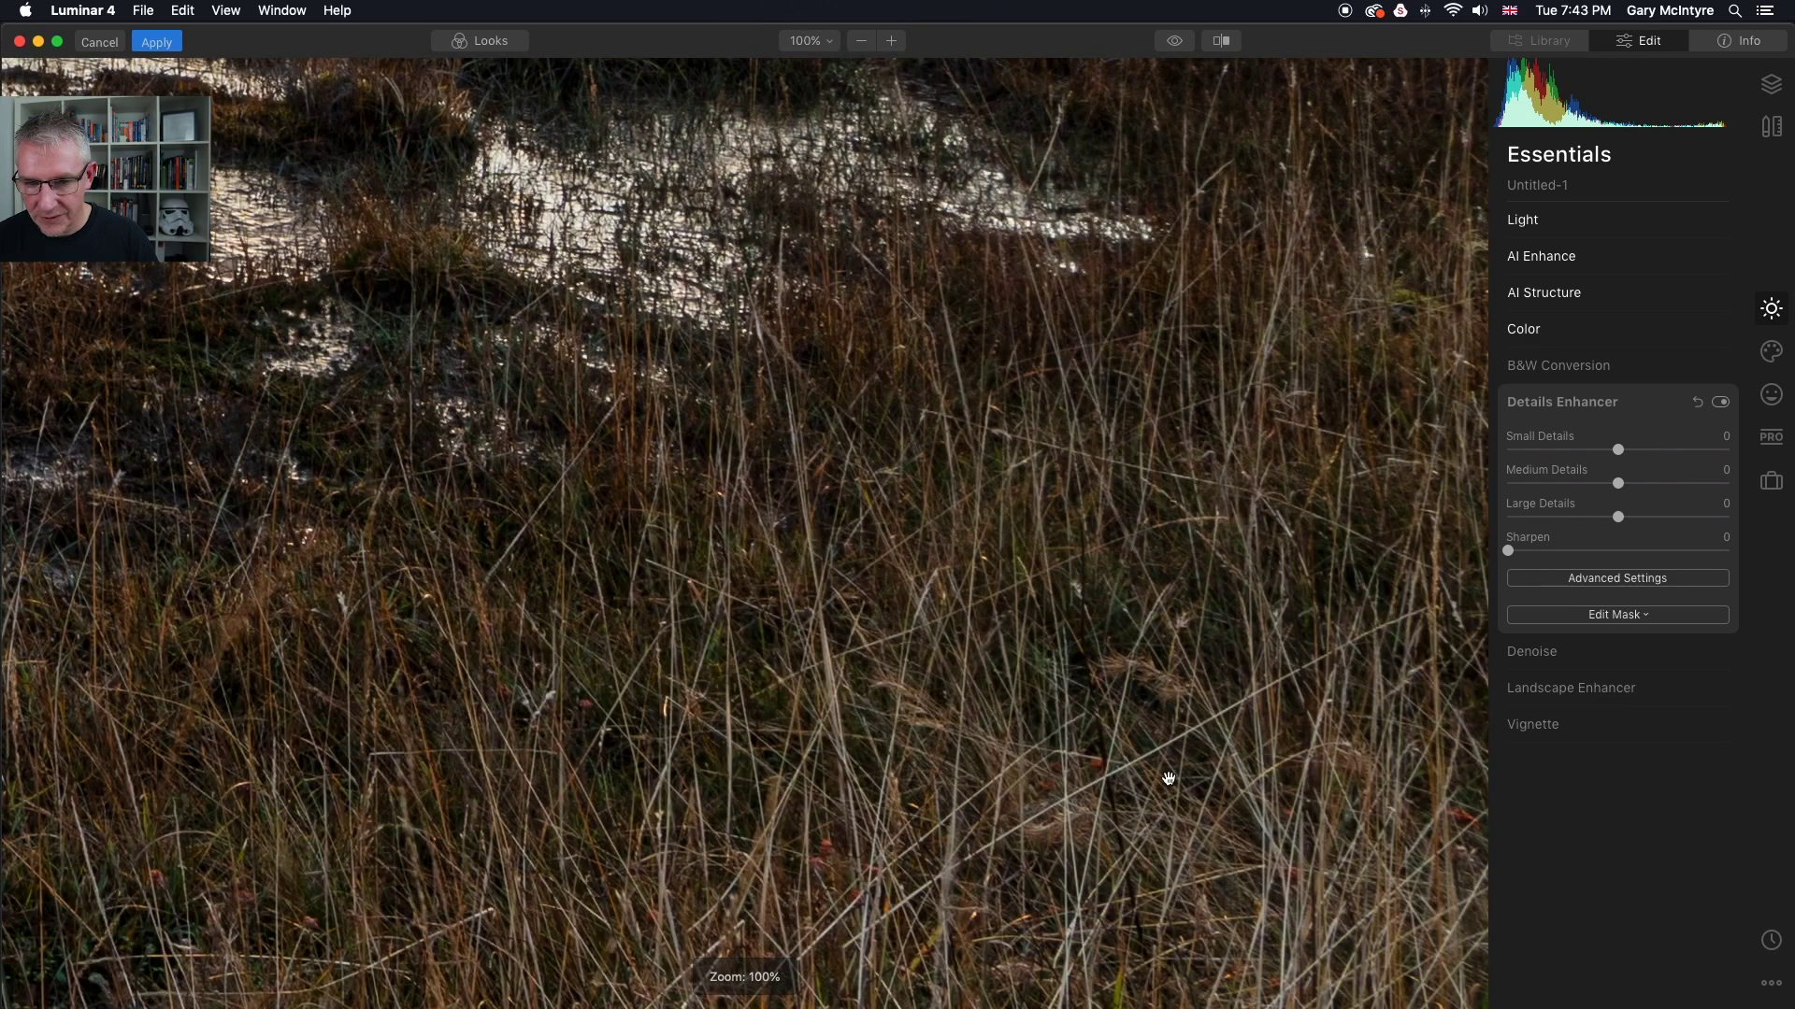
click(1169, 777)
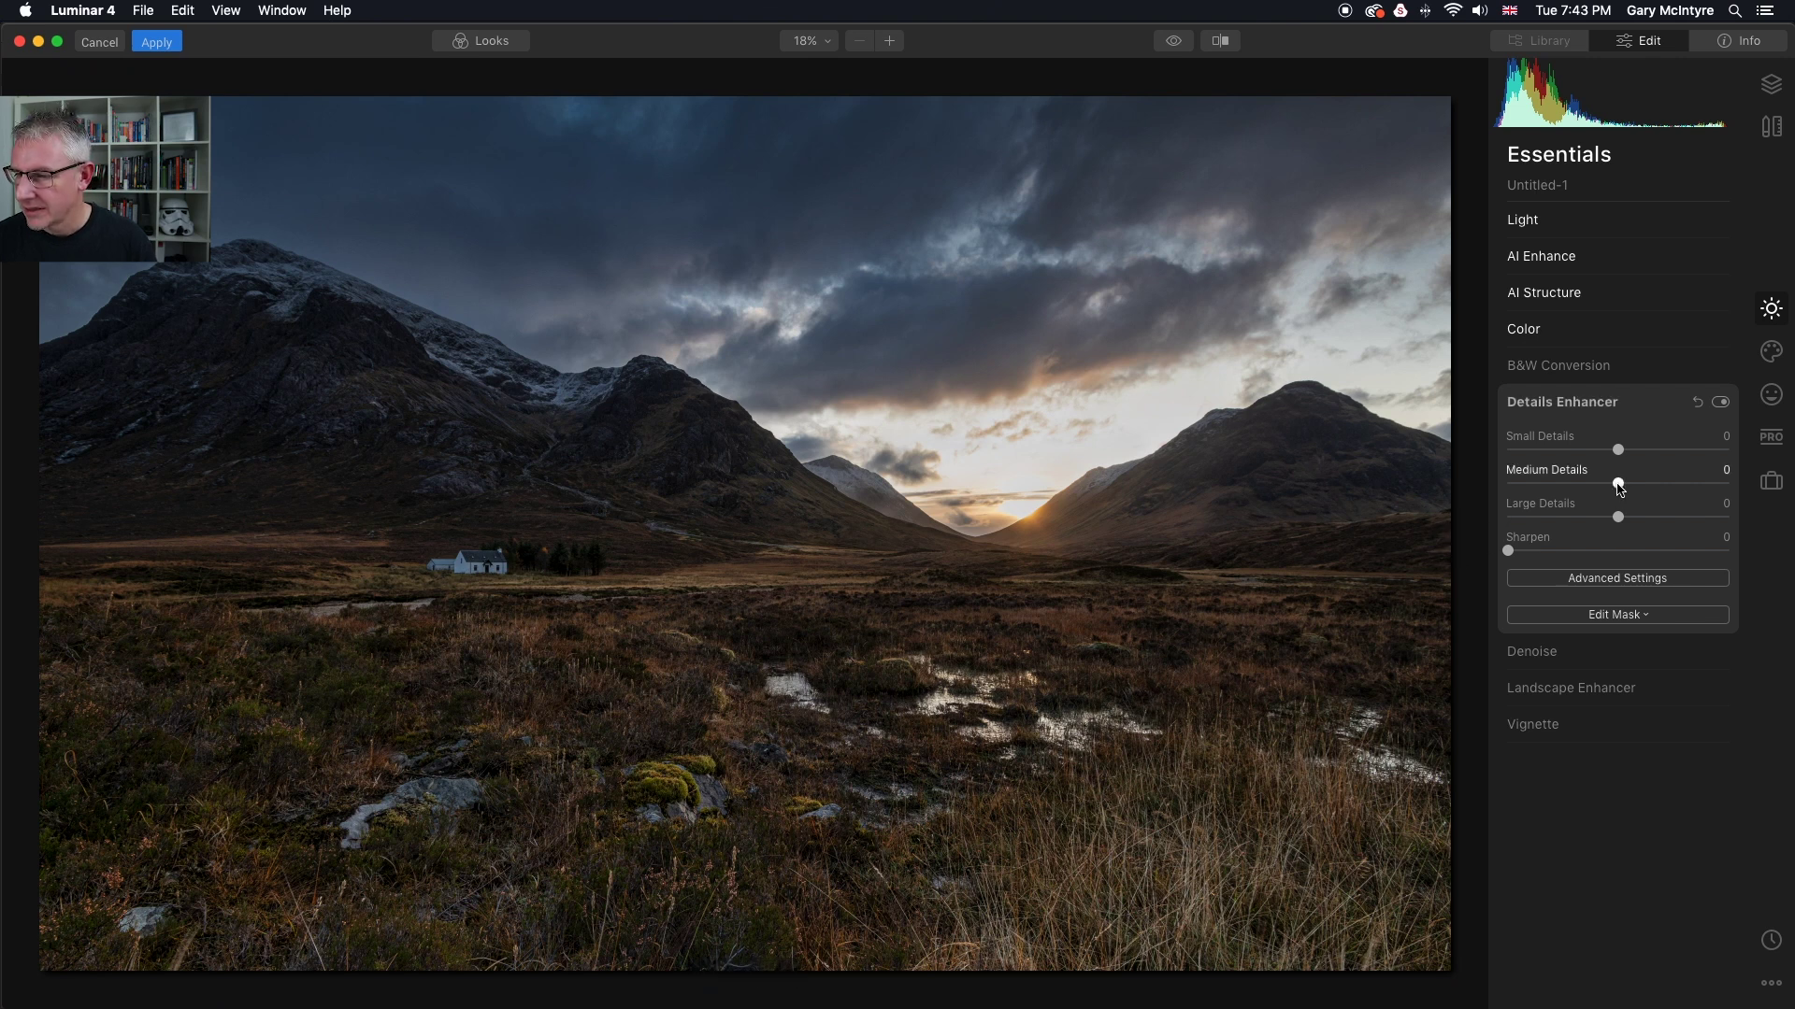
drag(1617, 453, 1630, 457)
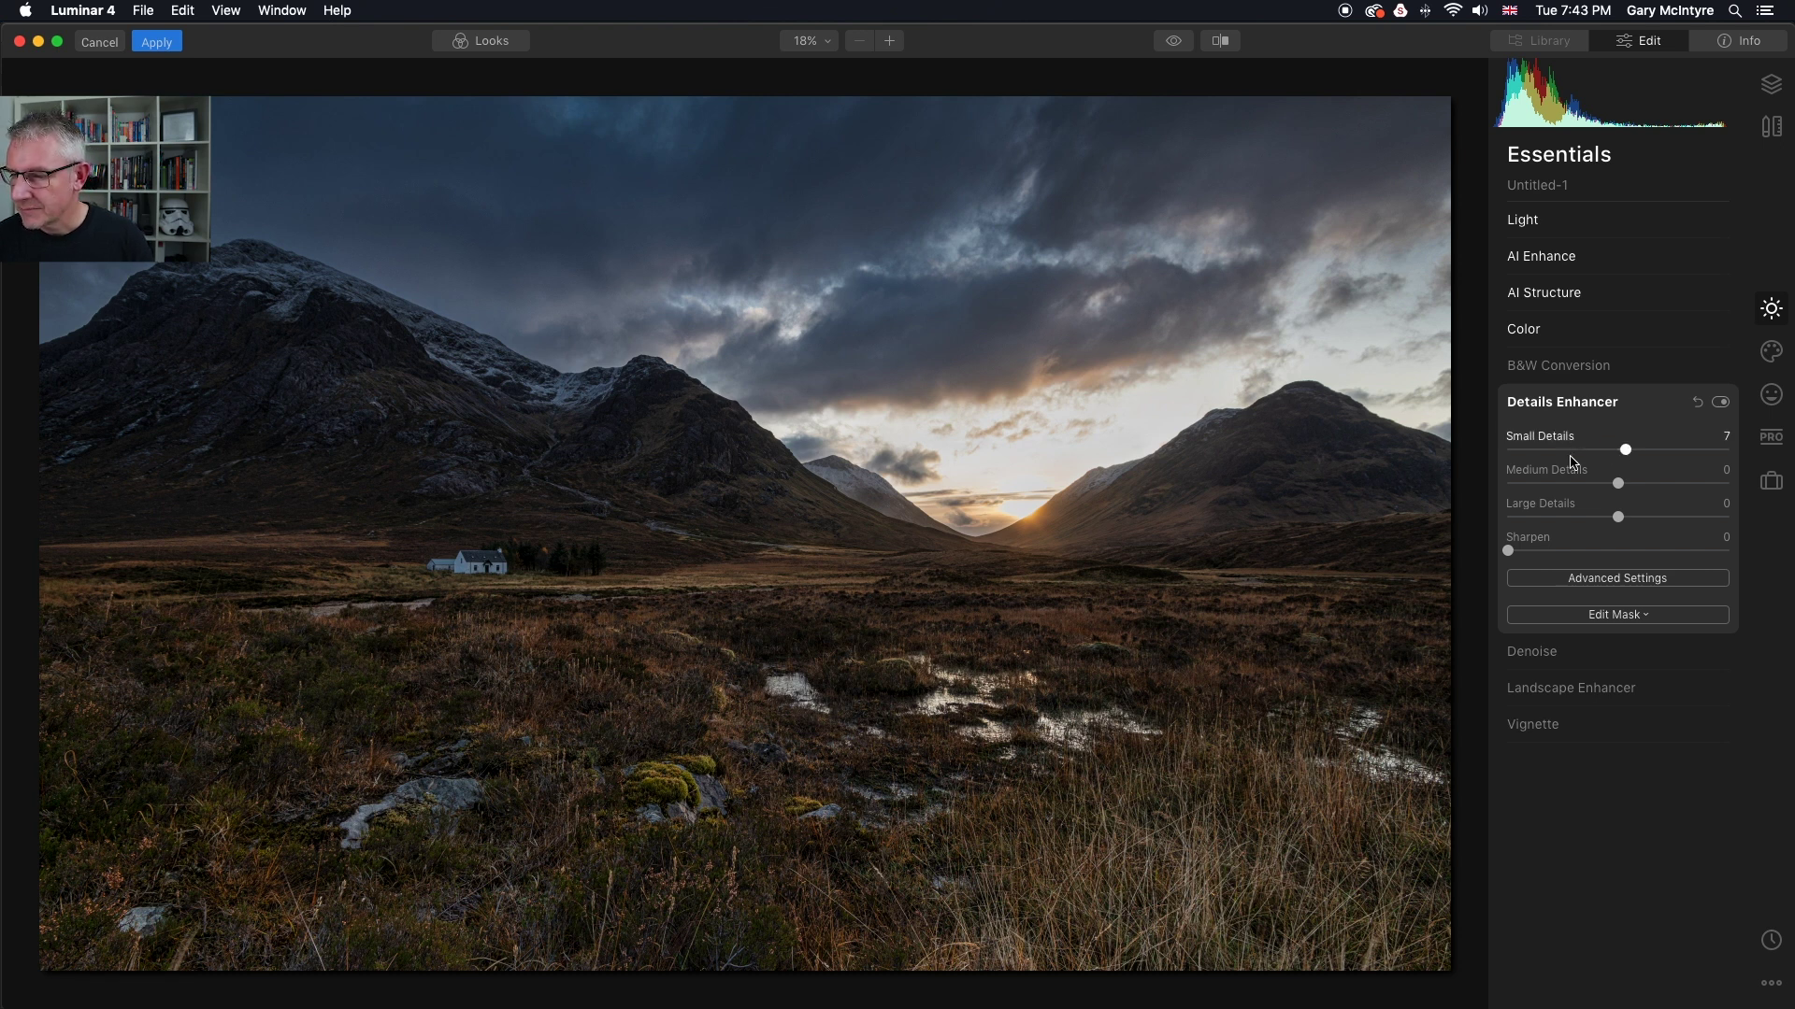
drag(1617, 486, 1623, 485)
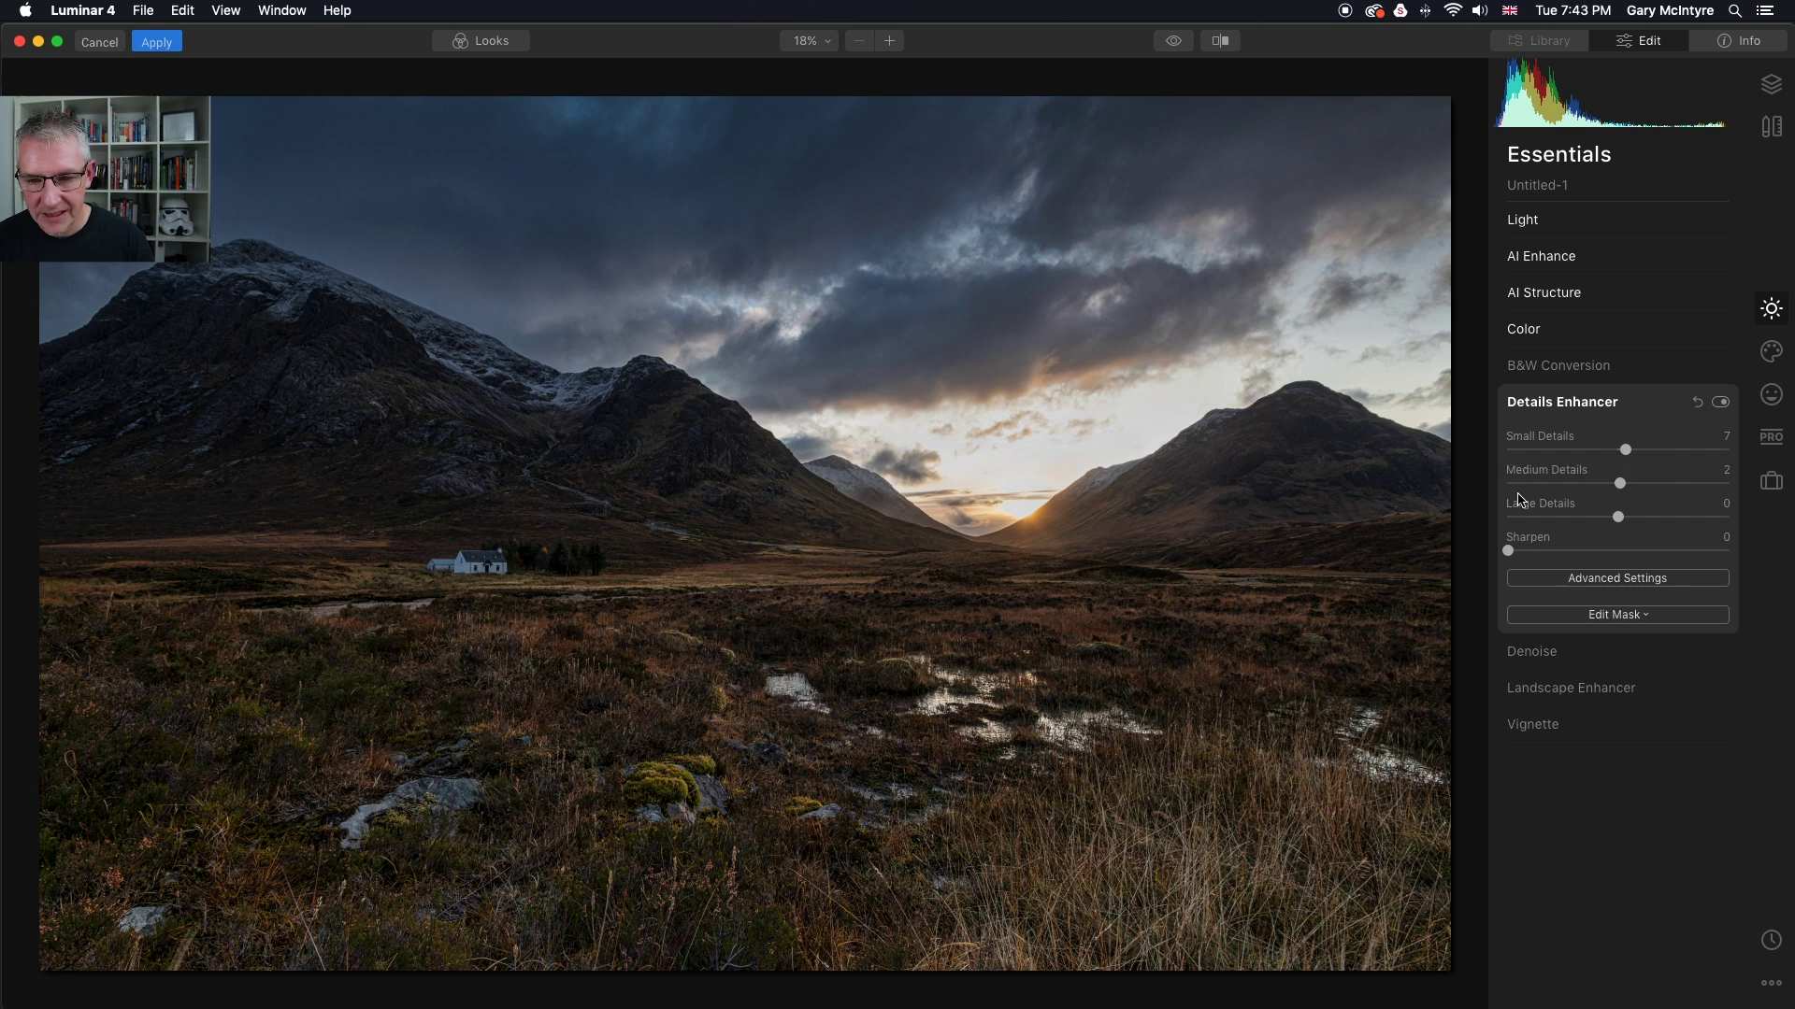
click(673, 422)
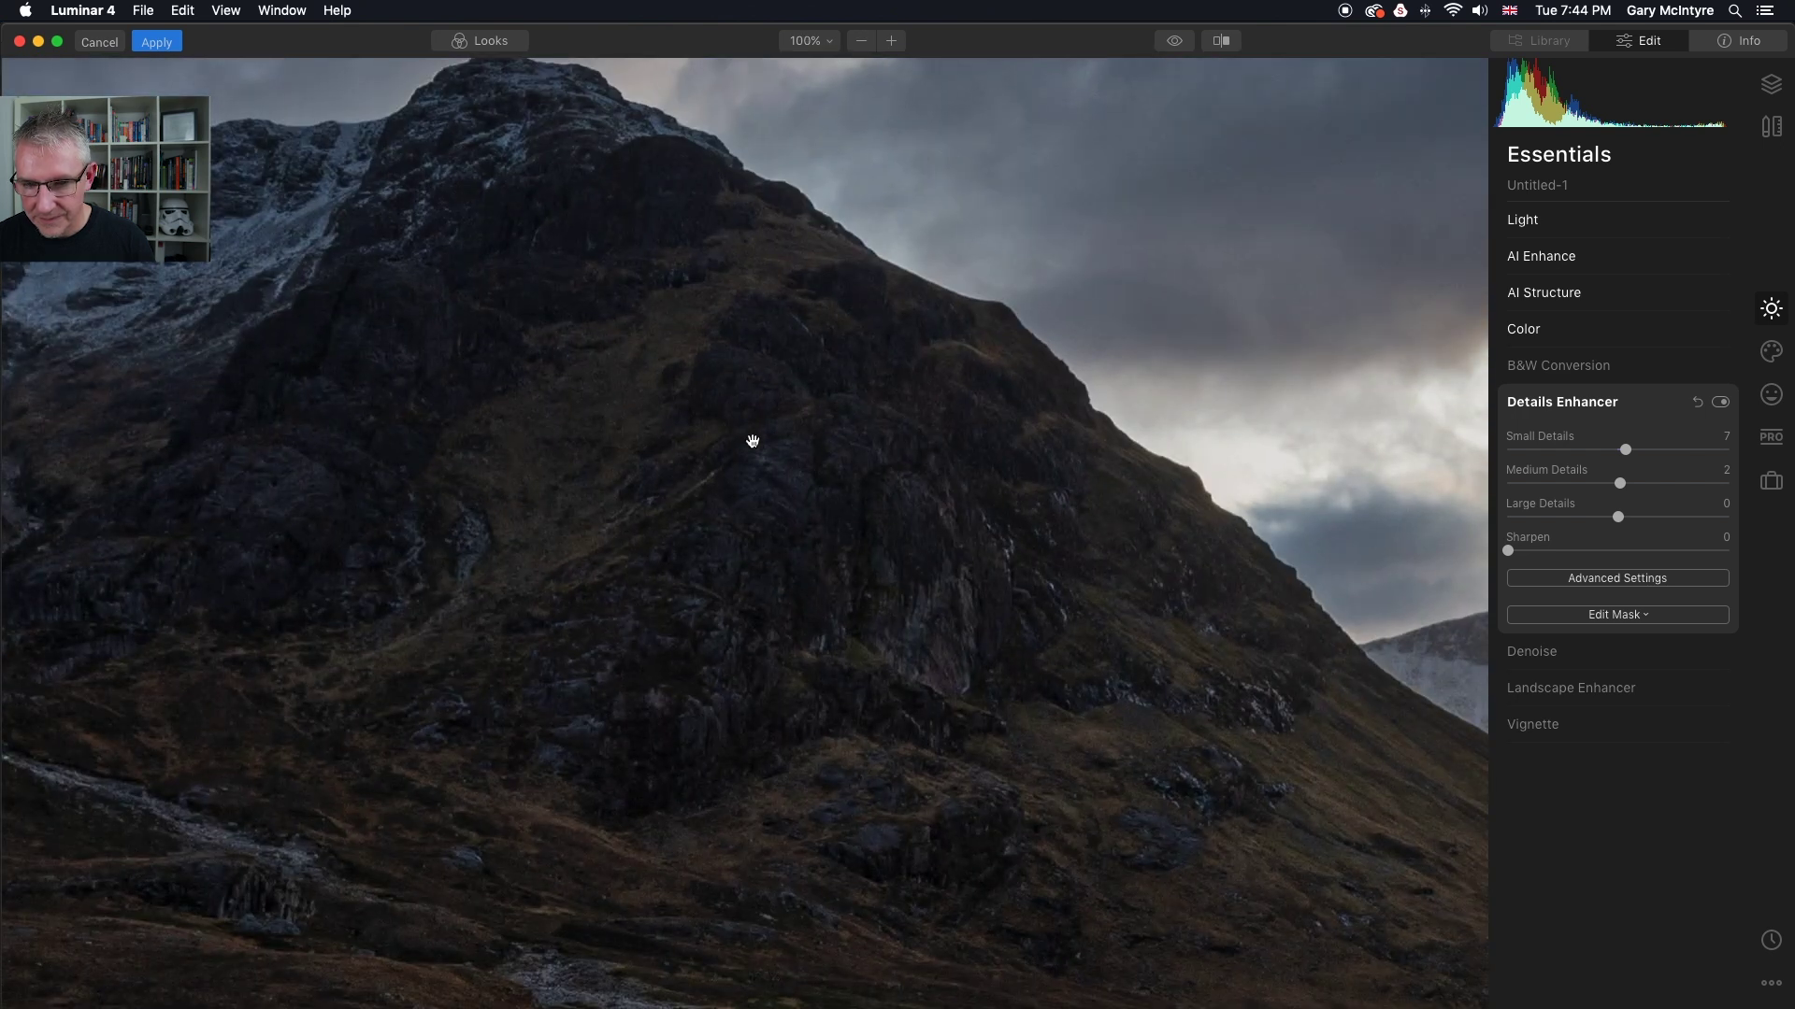
click(752, 440)
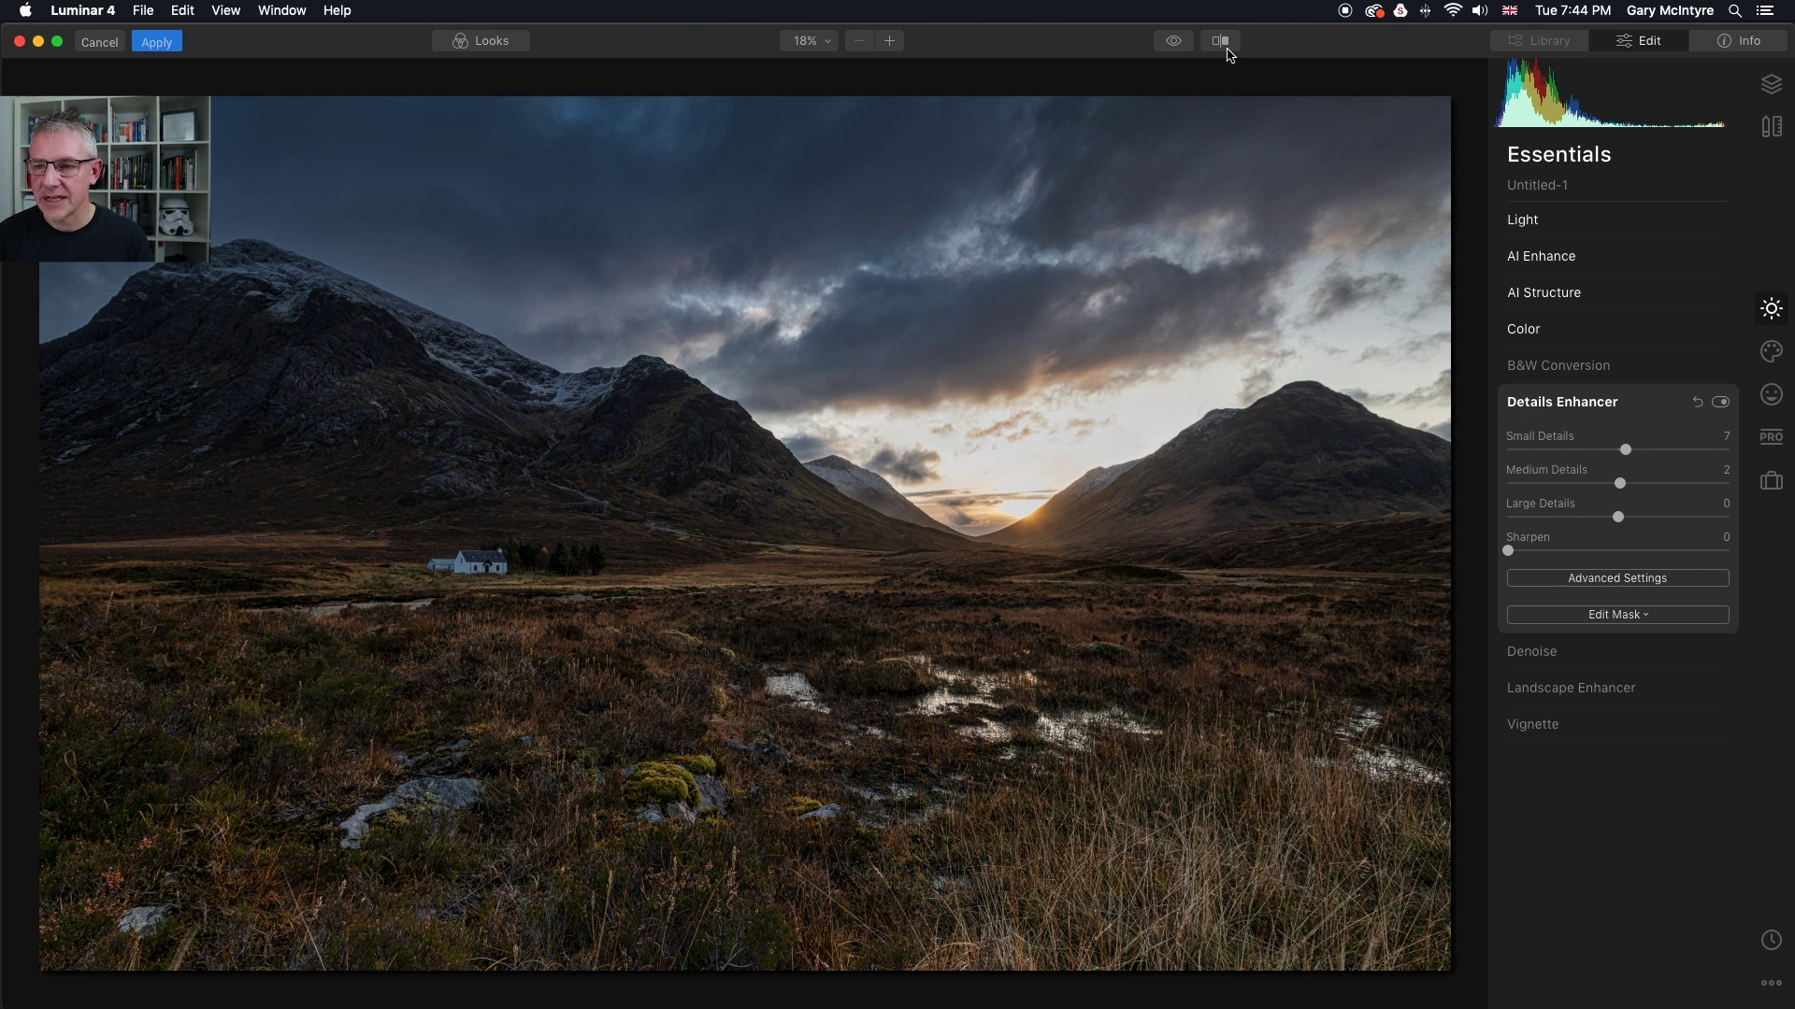
Compare the edited photo with the original, sweeping the before/after divider across the image
click(1178, 45)
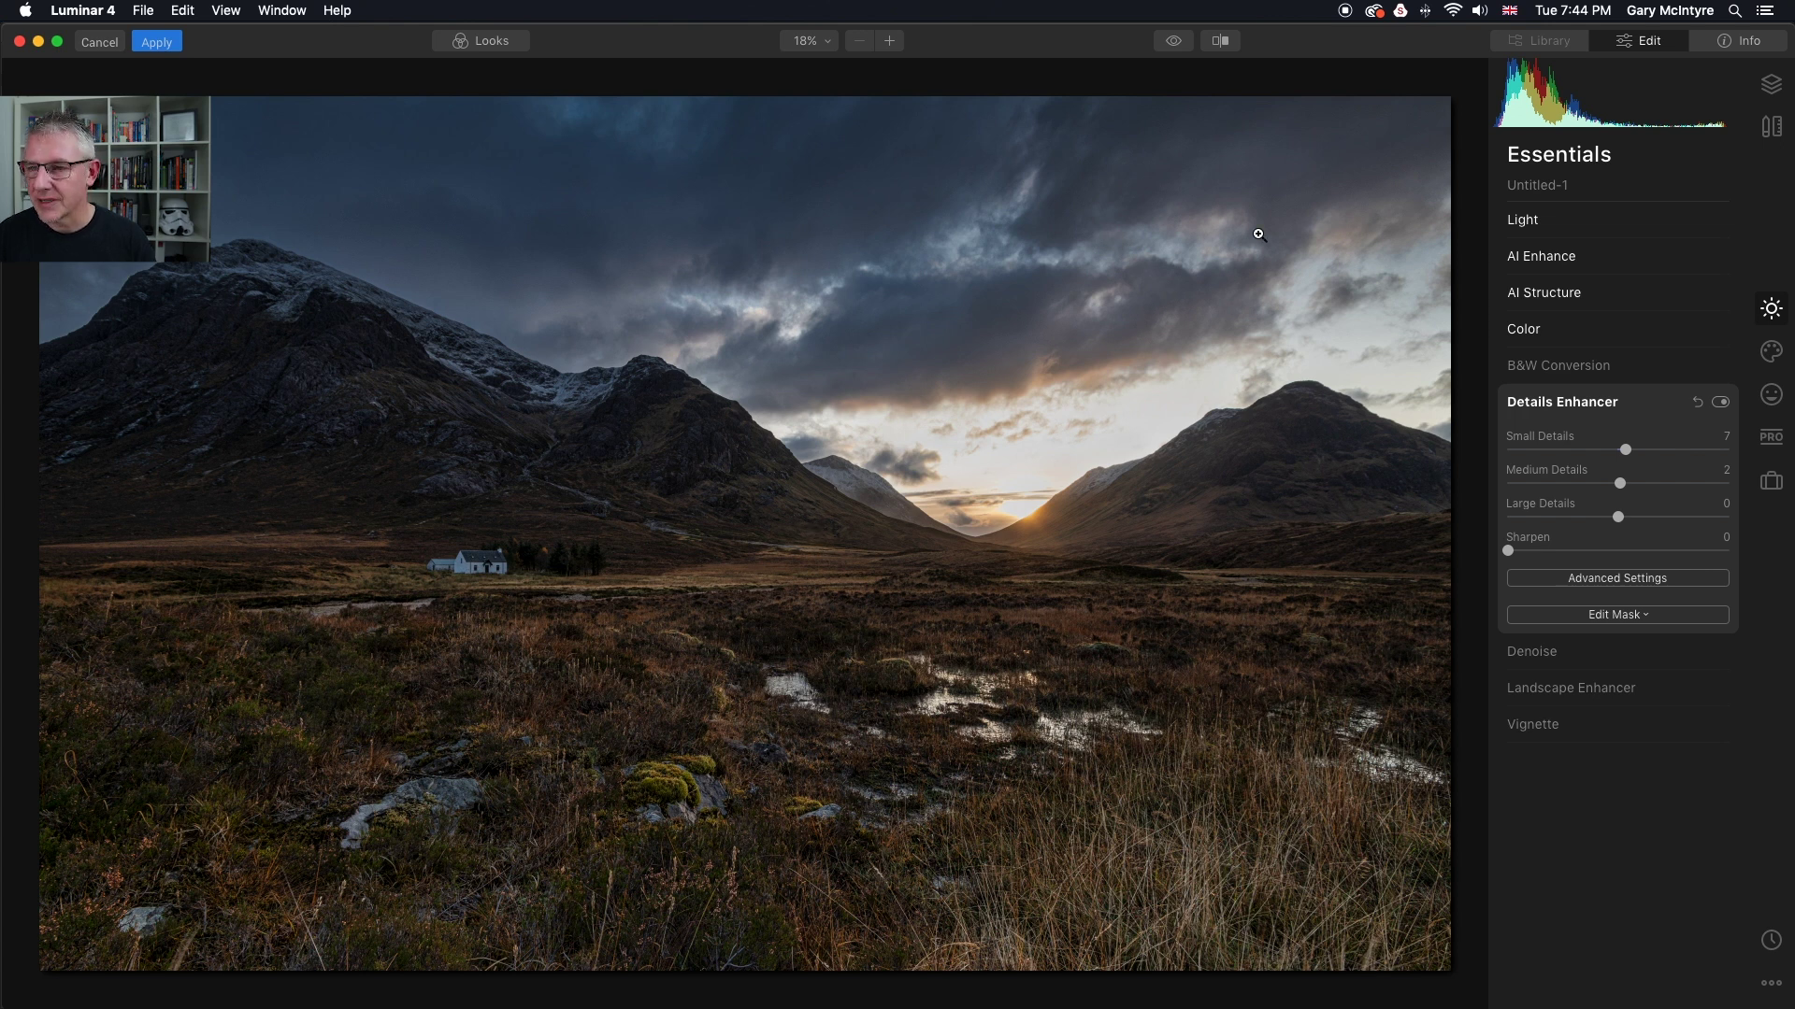
click(1219, 40)
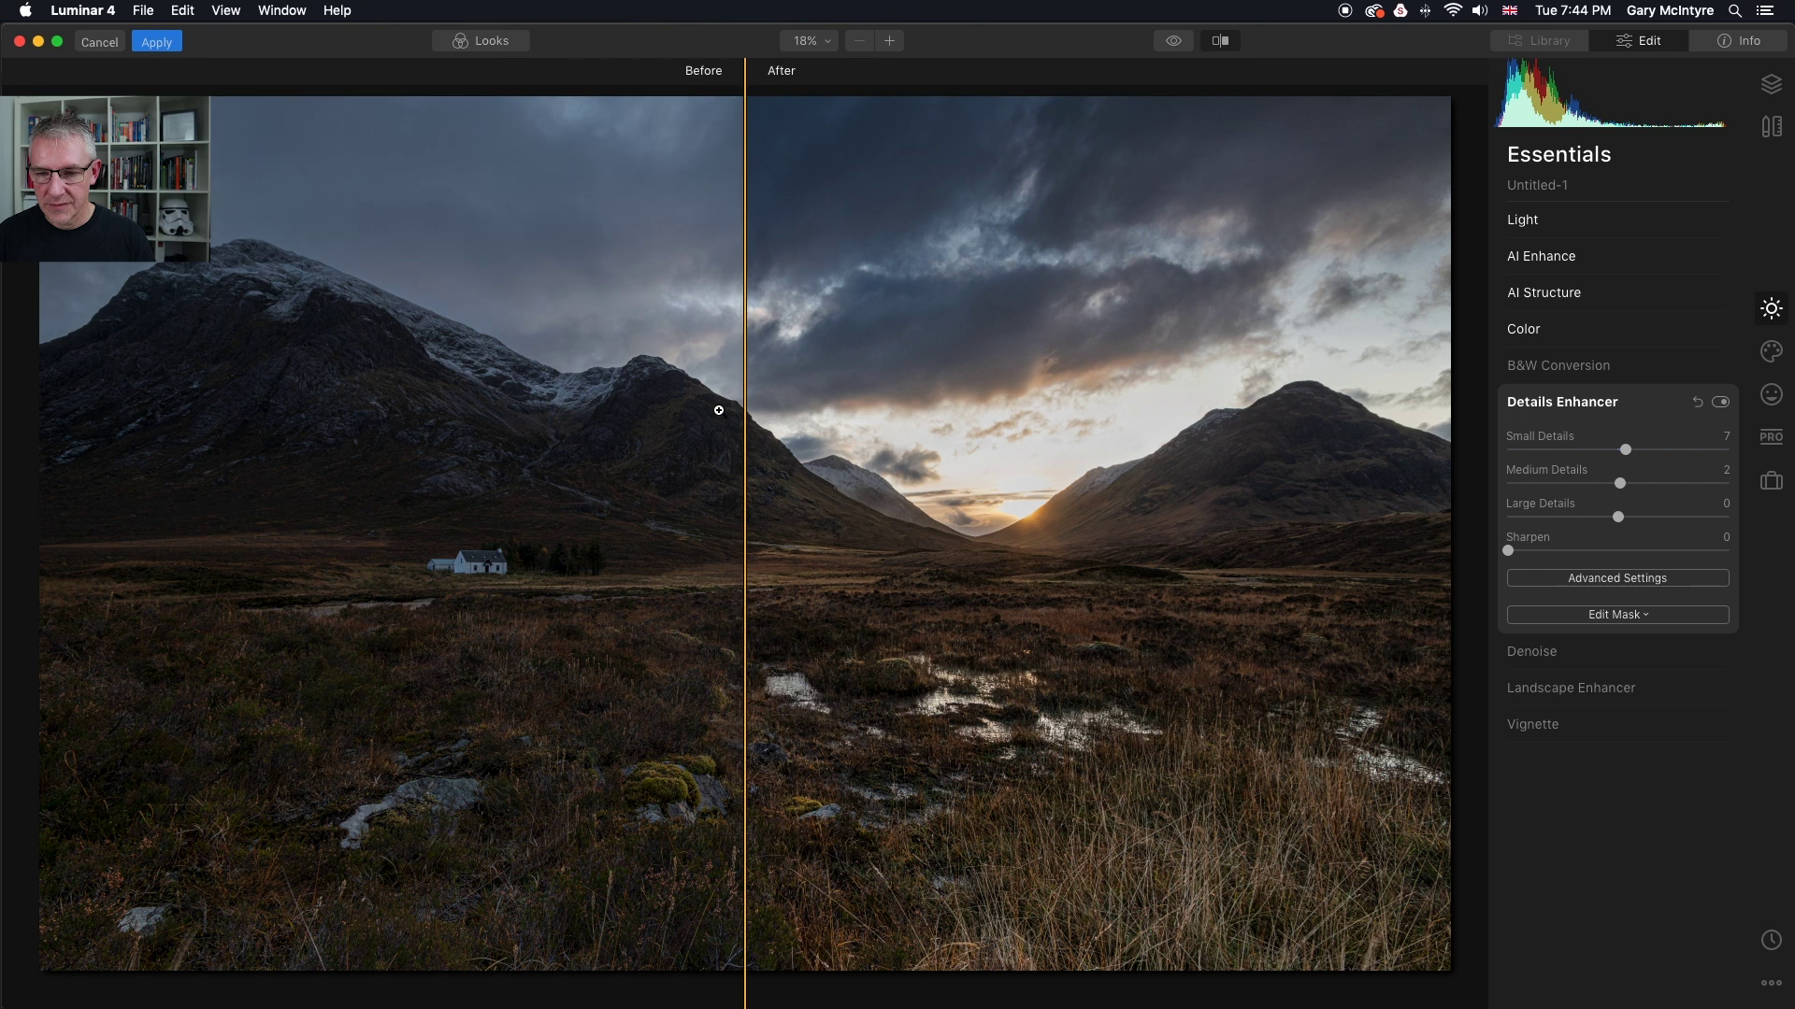
drag(745, 414, 89, 409)
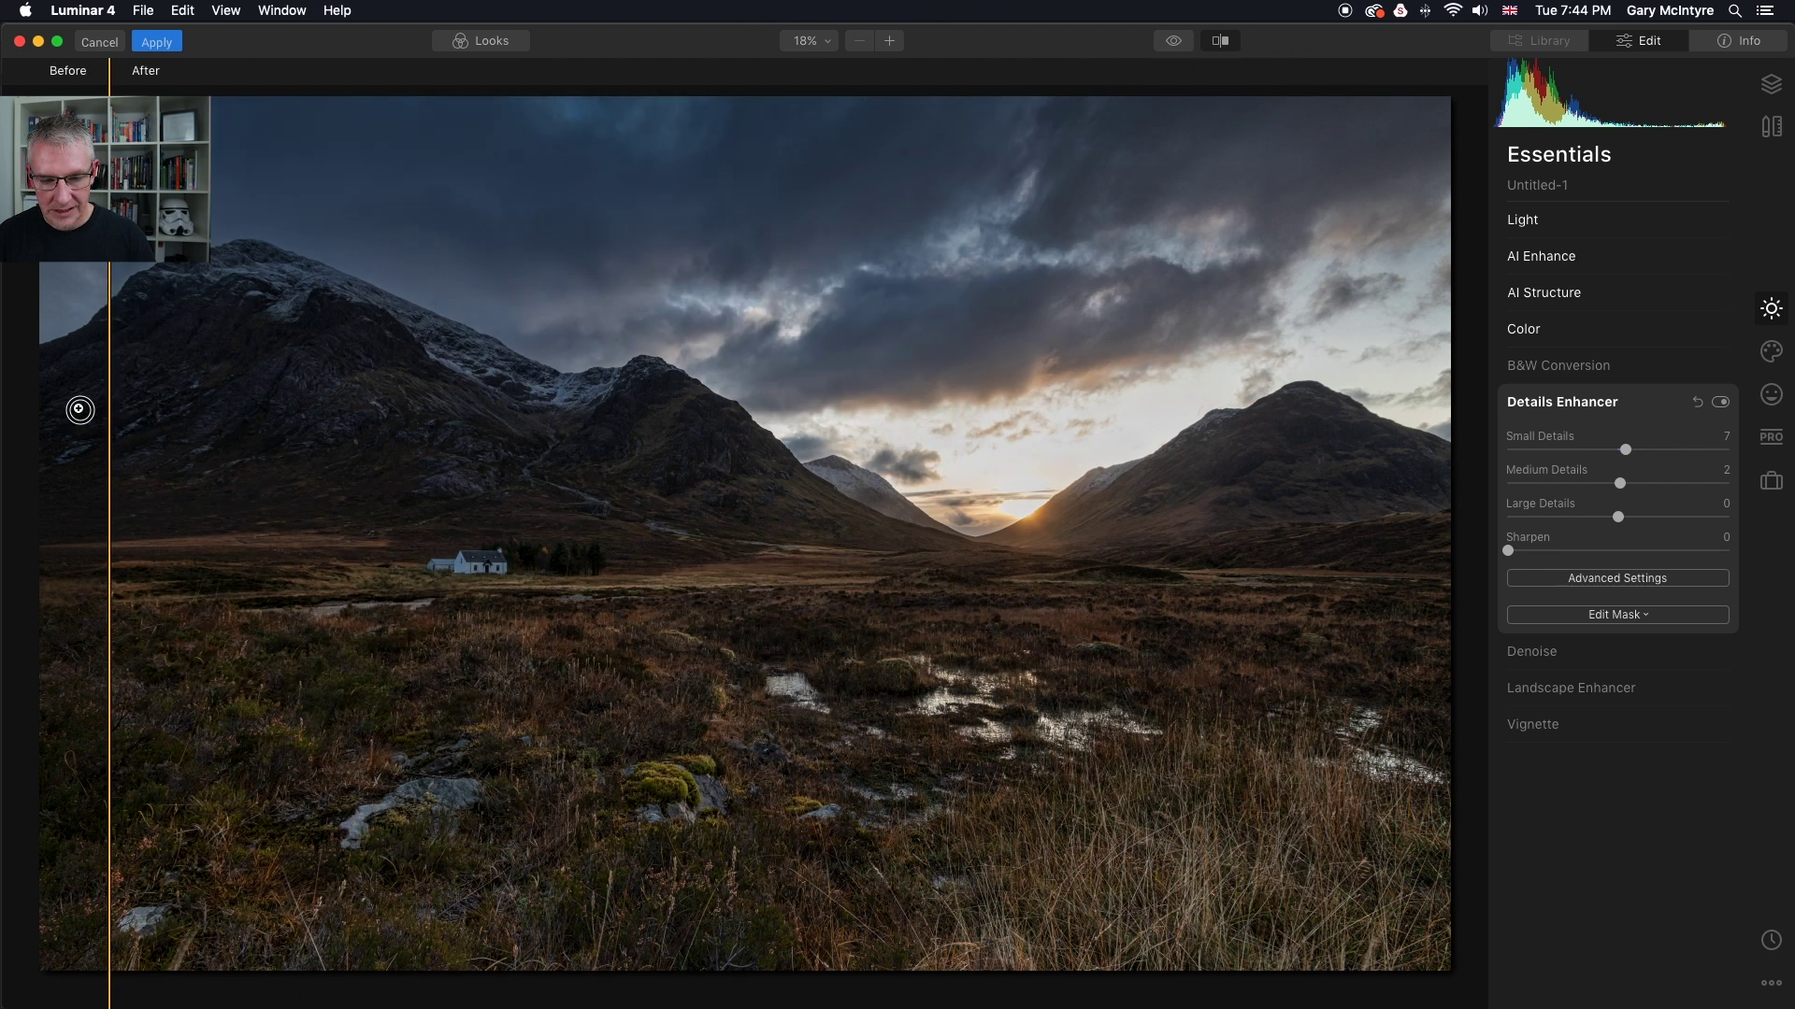
click(1220, 40)
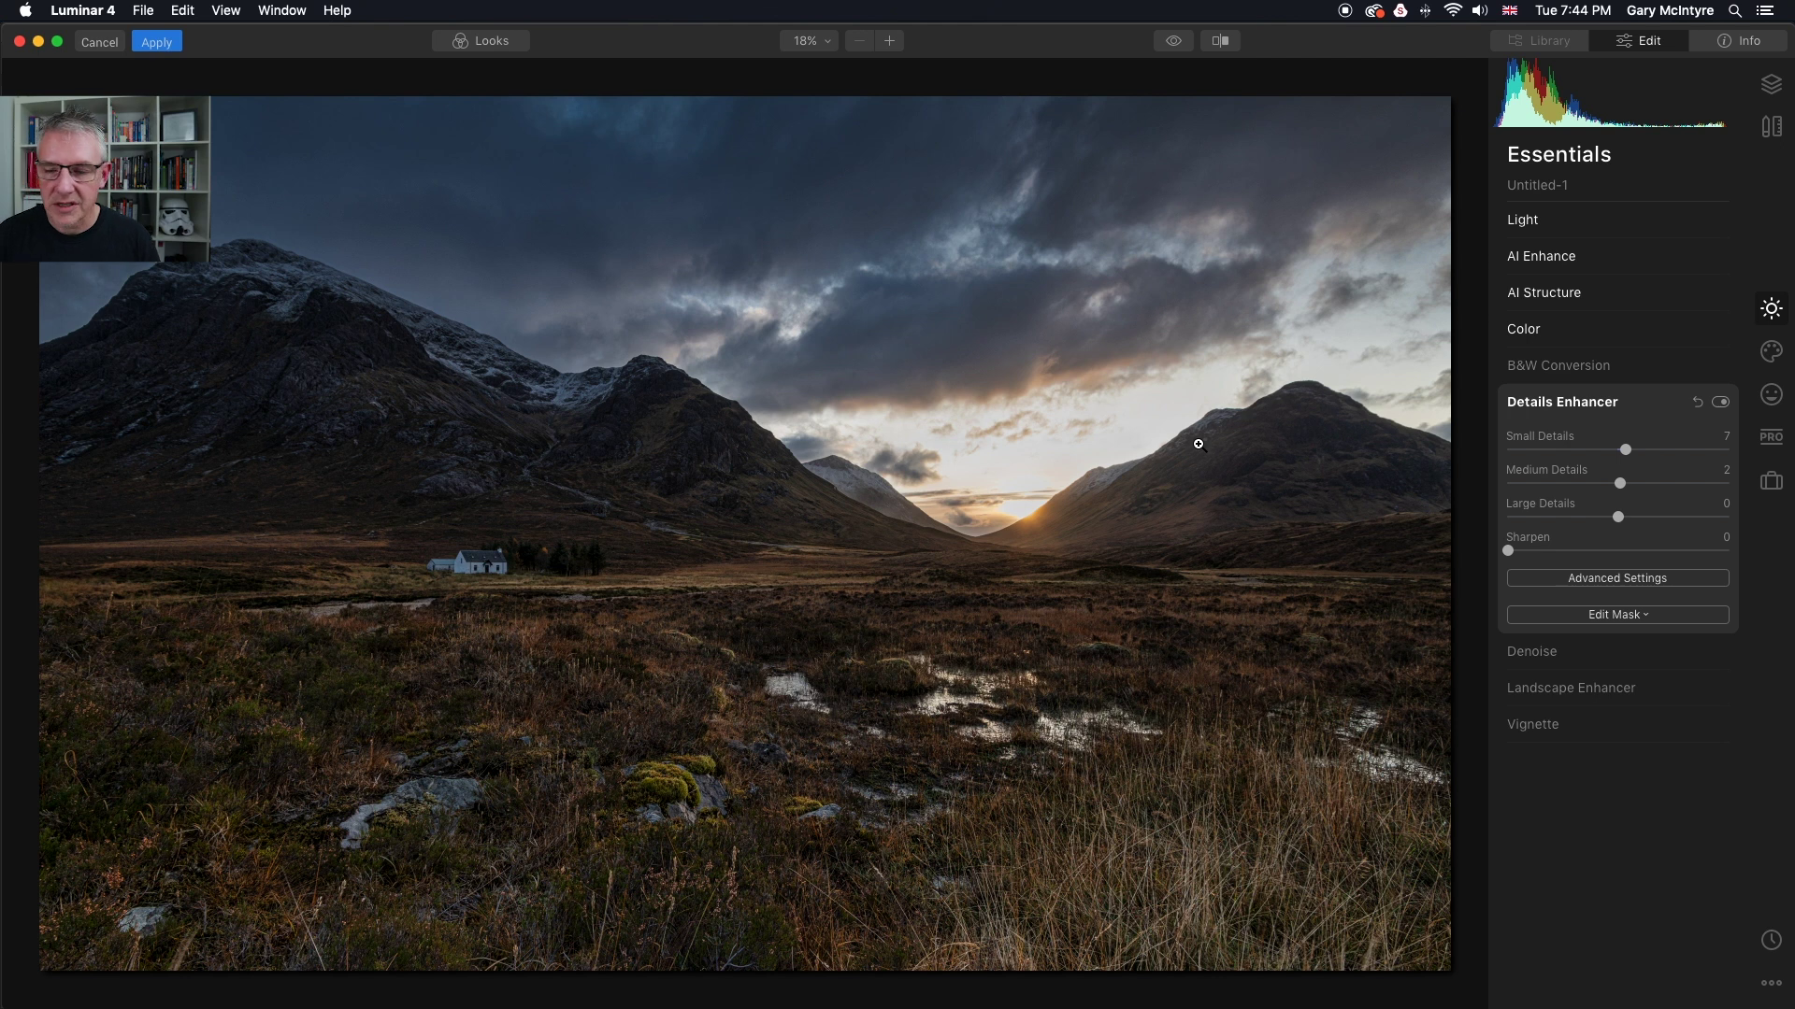
Set Dehaze to 24 in the Landscape Enhancer
click(1591, 402)
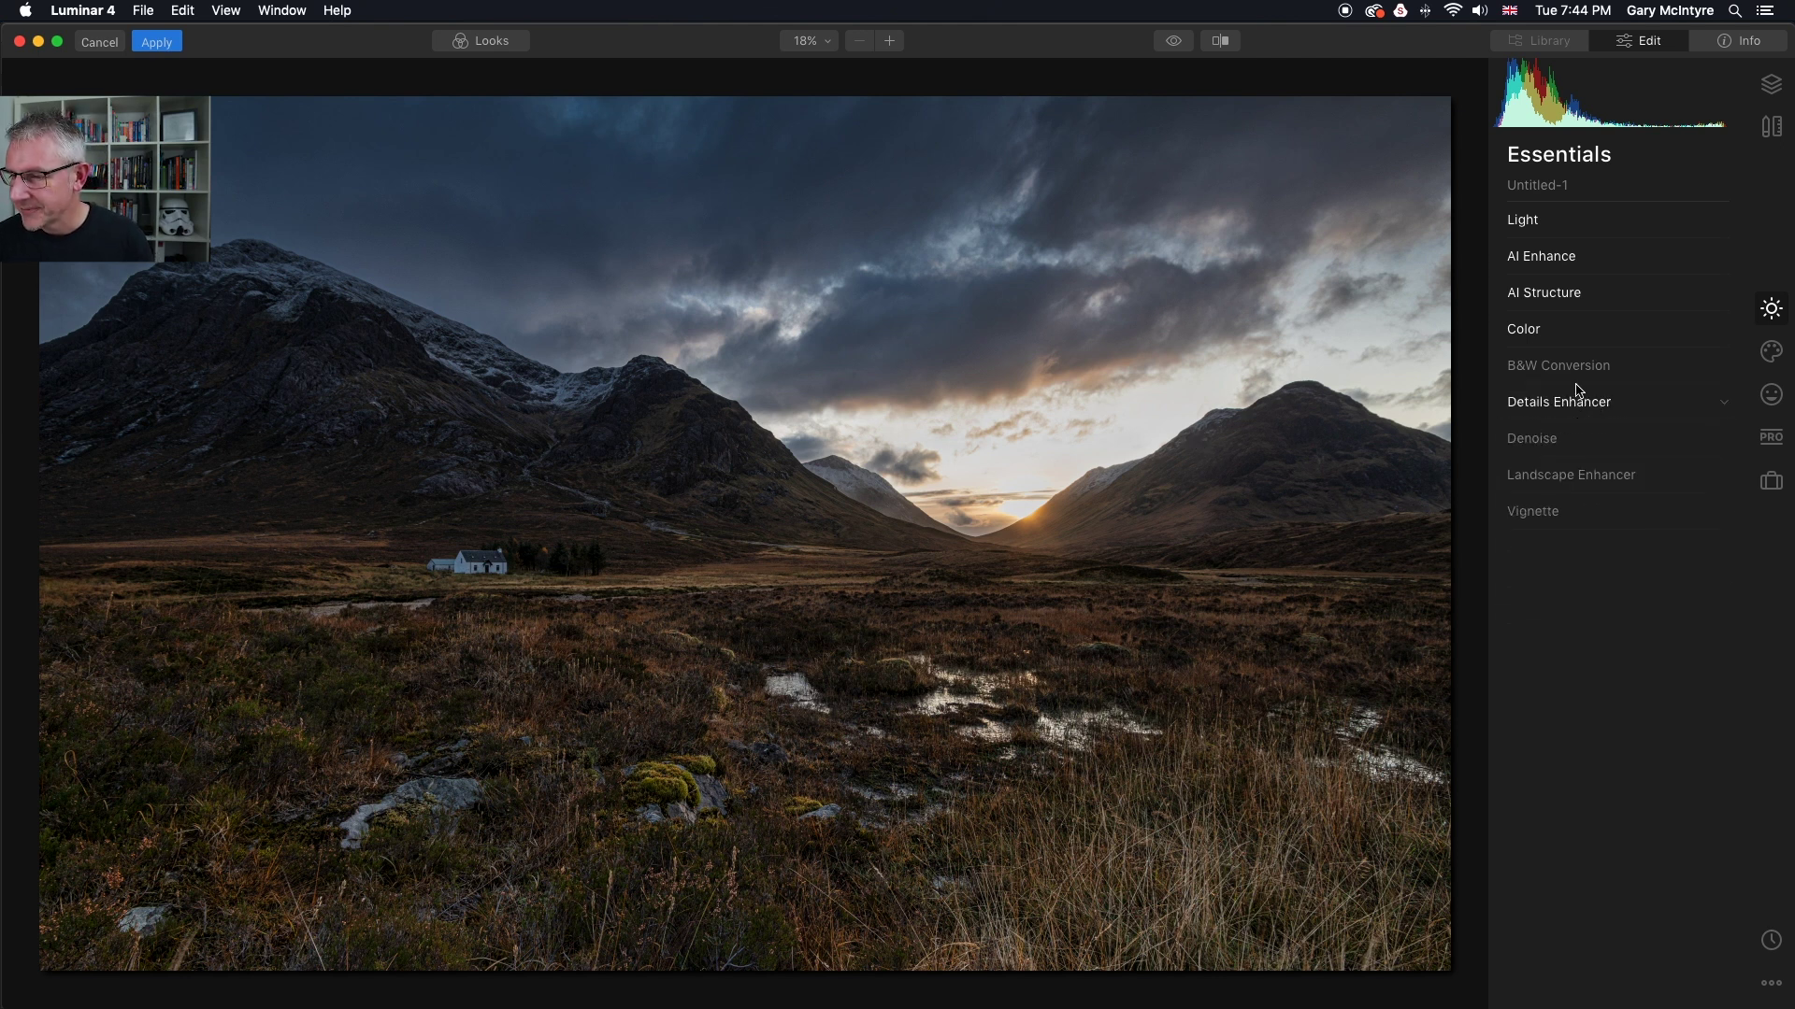
click(1584, 475)
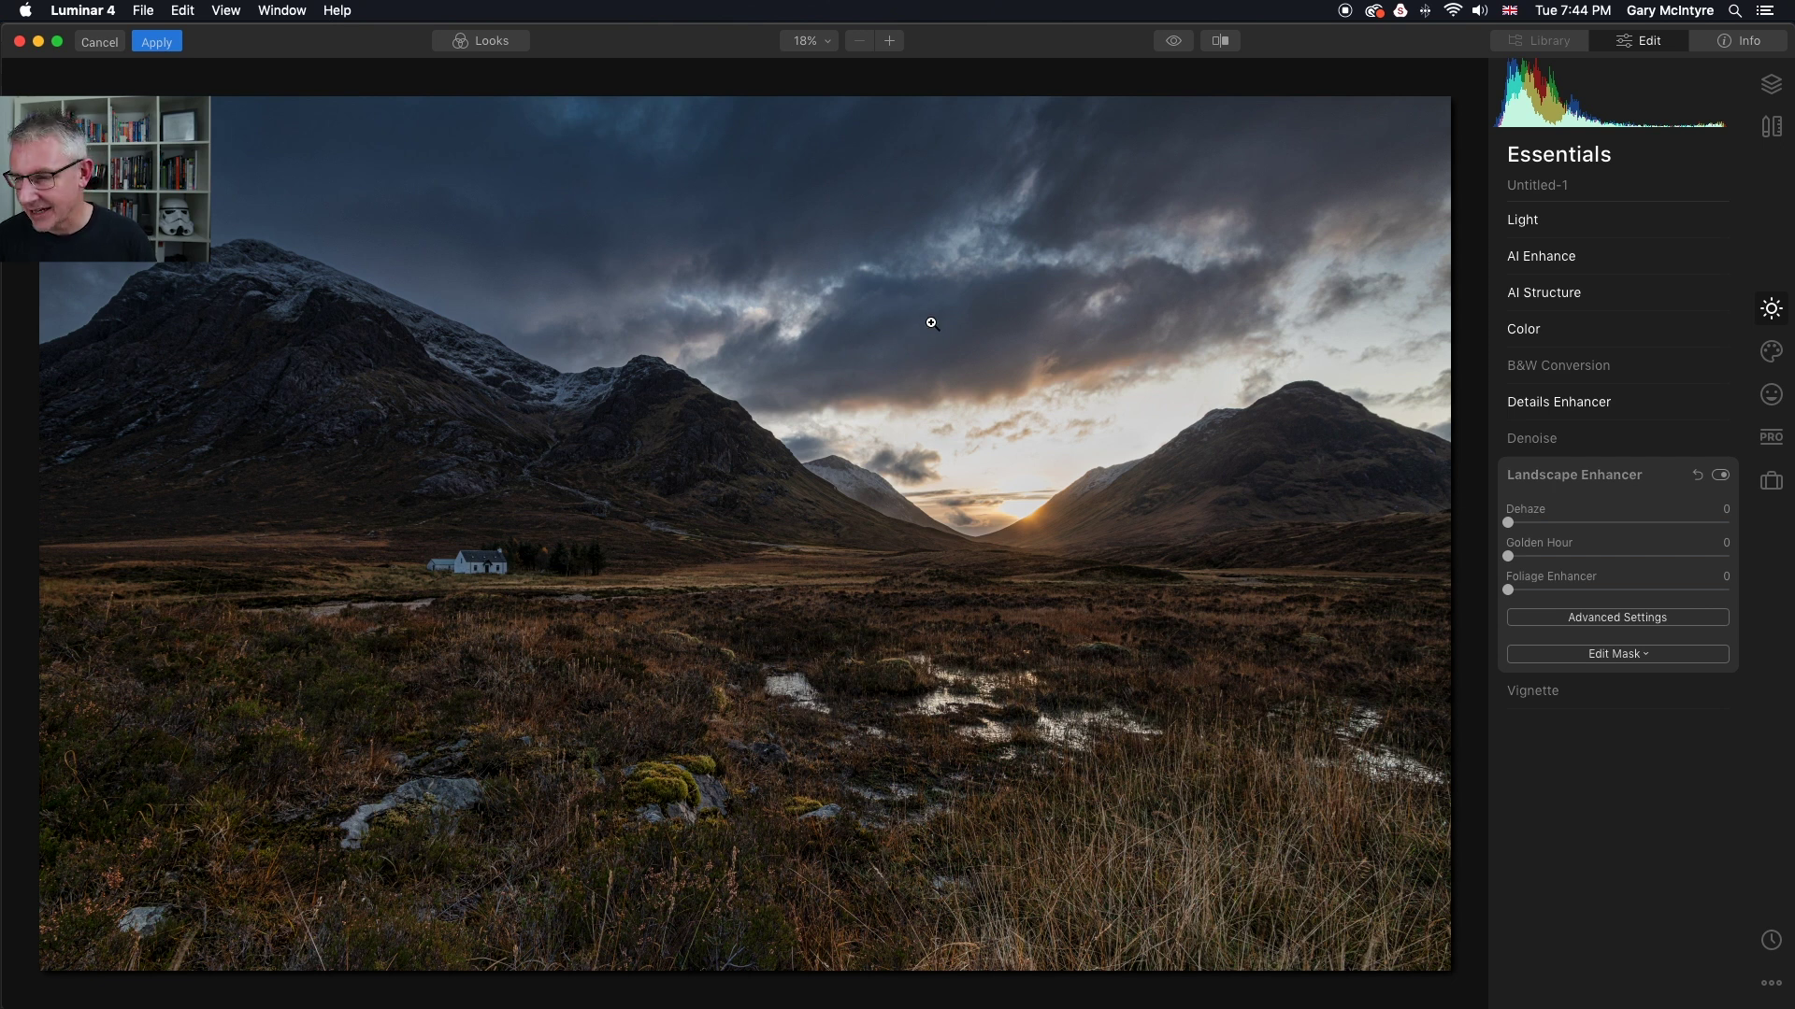
drag(1508, 524, 1565, 524)
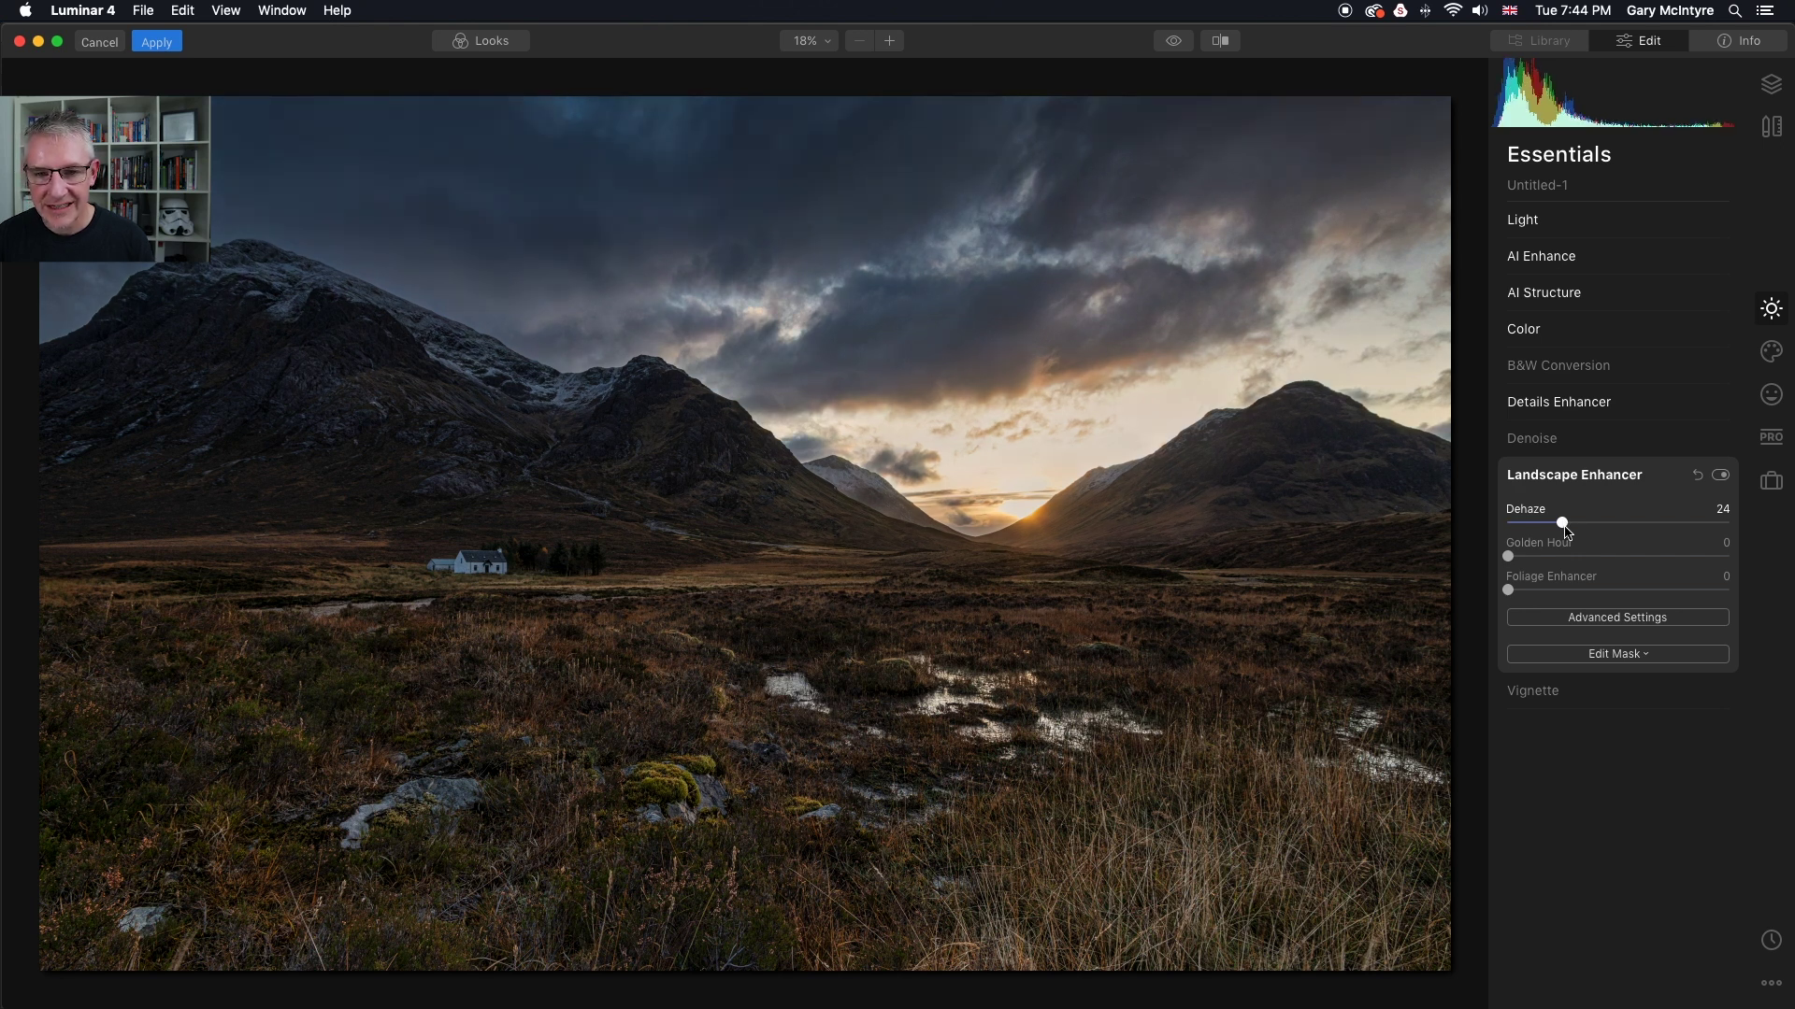
Examine the Landscape Enhancer's effect on the whole photo and on the clouds at 100% zoom, switching it off and on
click(1720, 477)
click(1720, 477)
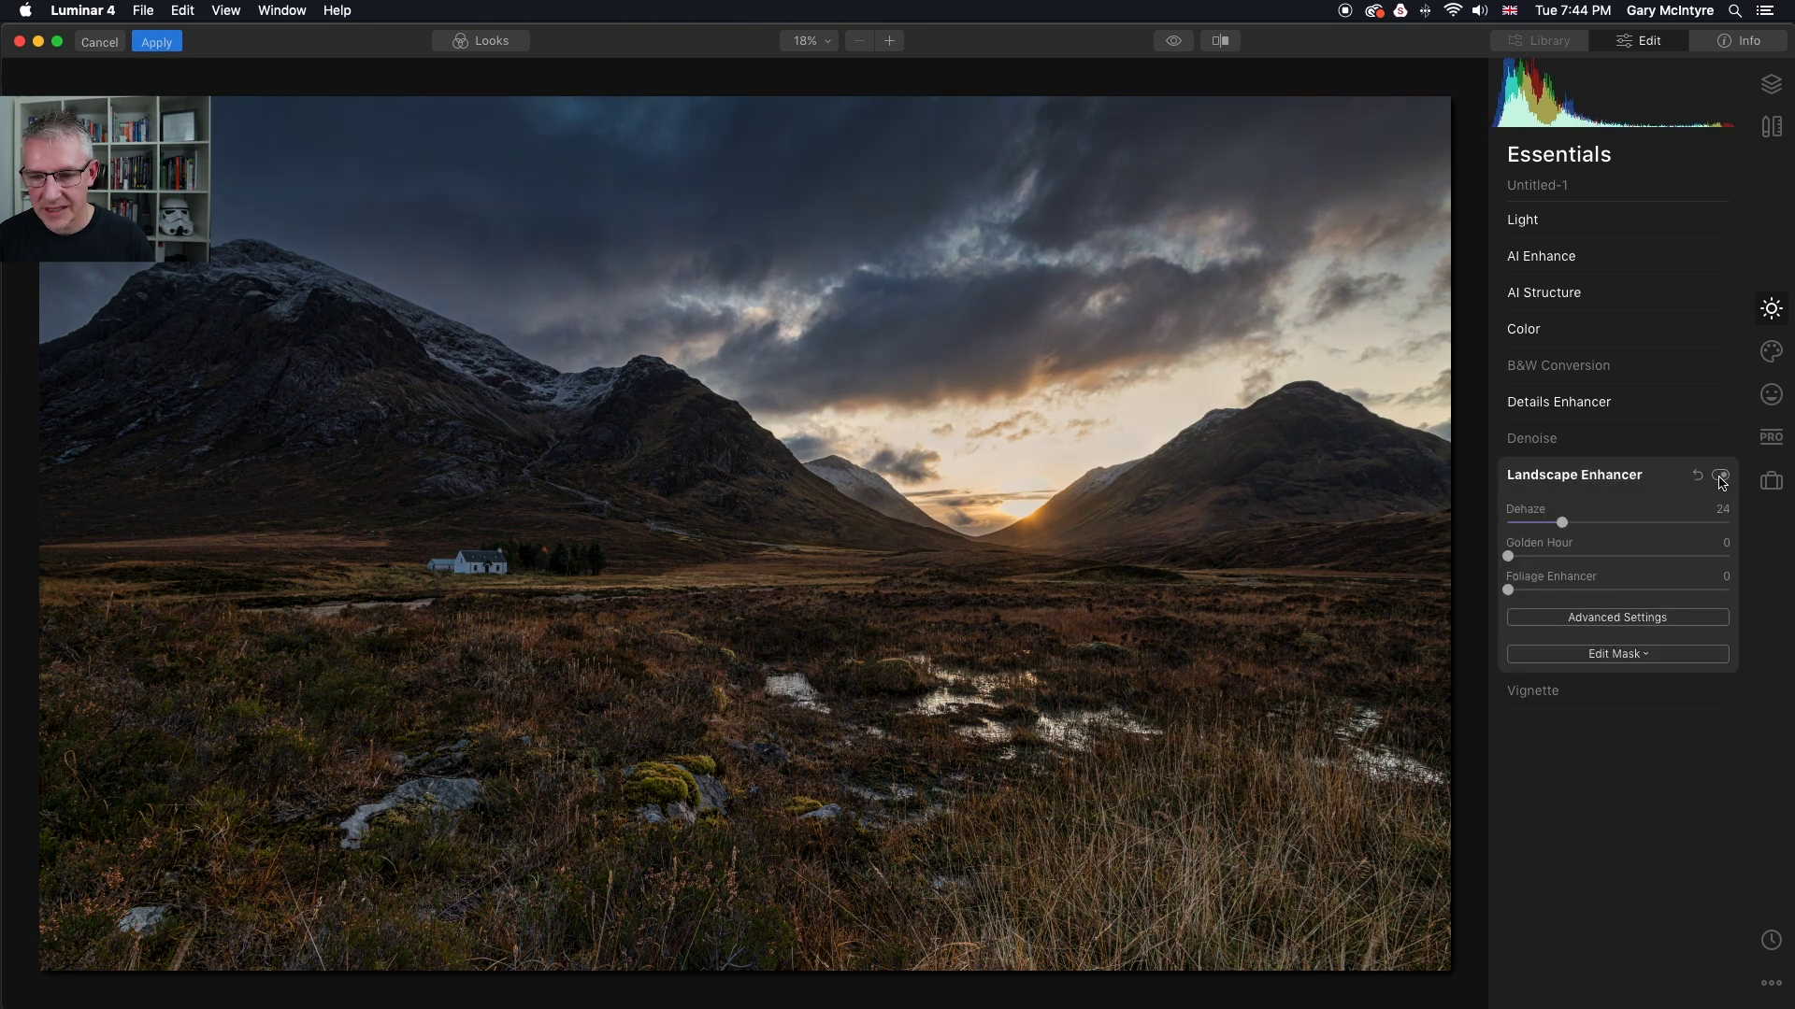
click(1720, 477)
click(1720, 477)
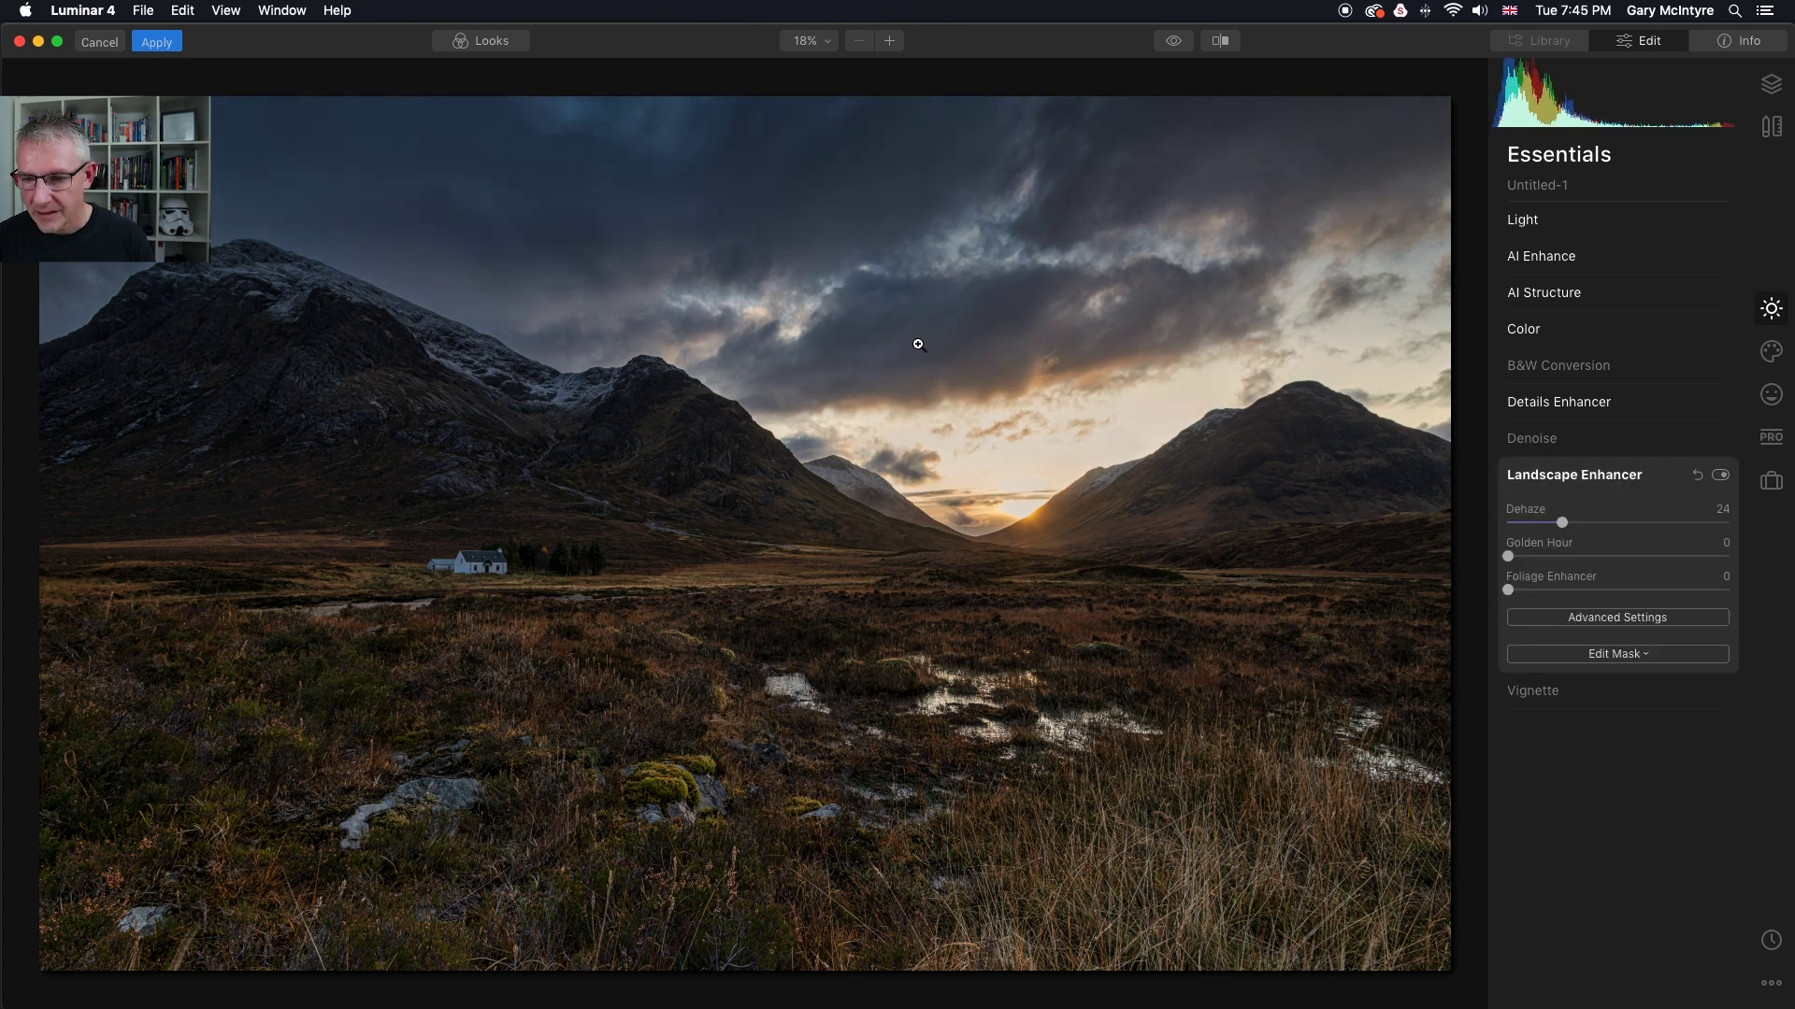
double_click(981, 368)
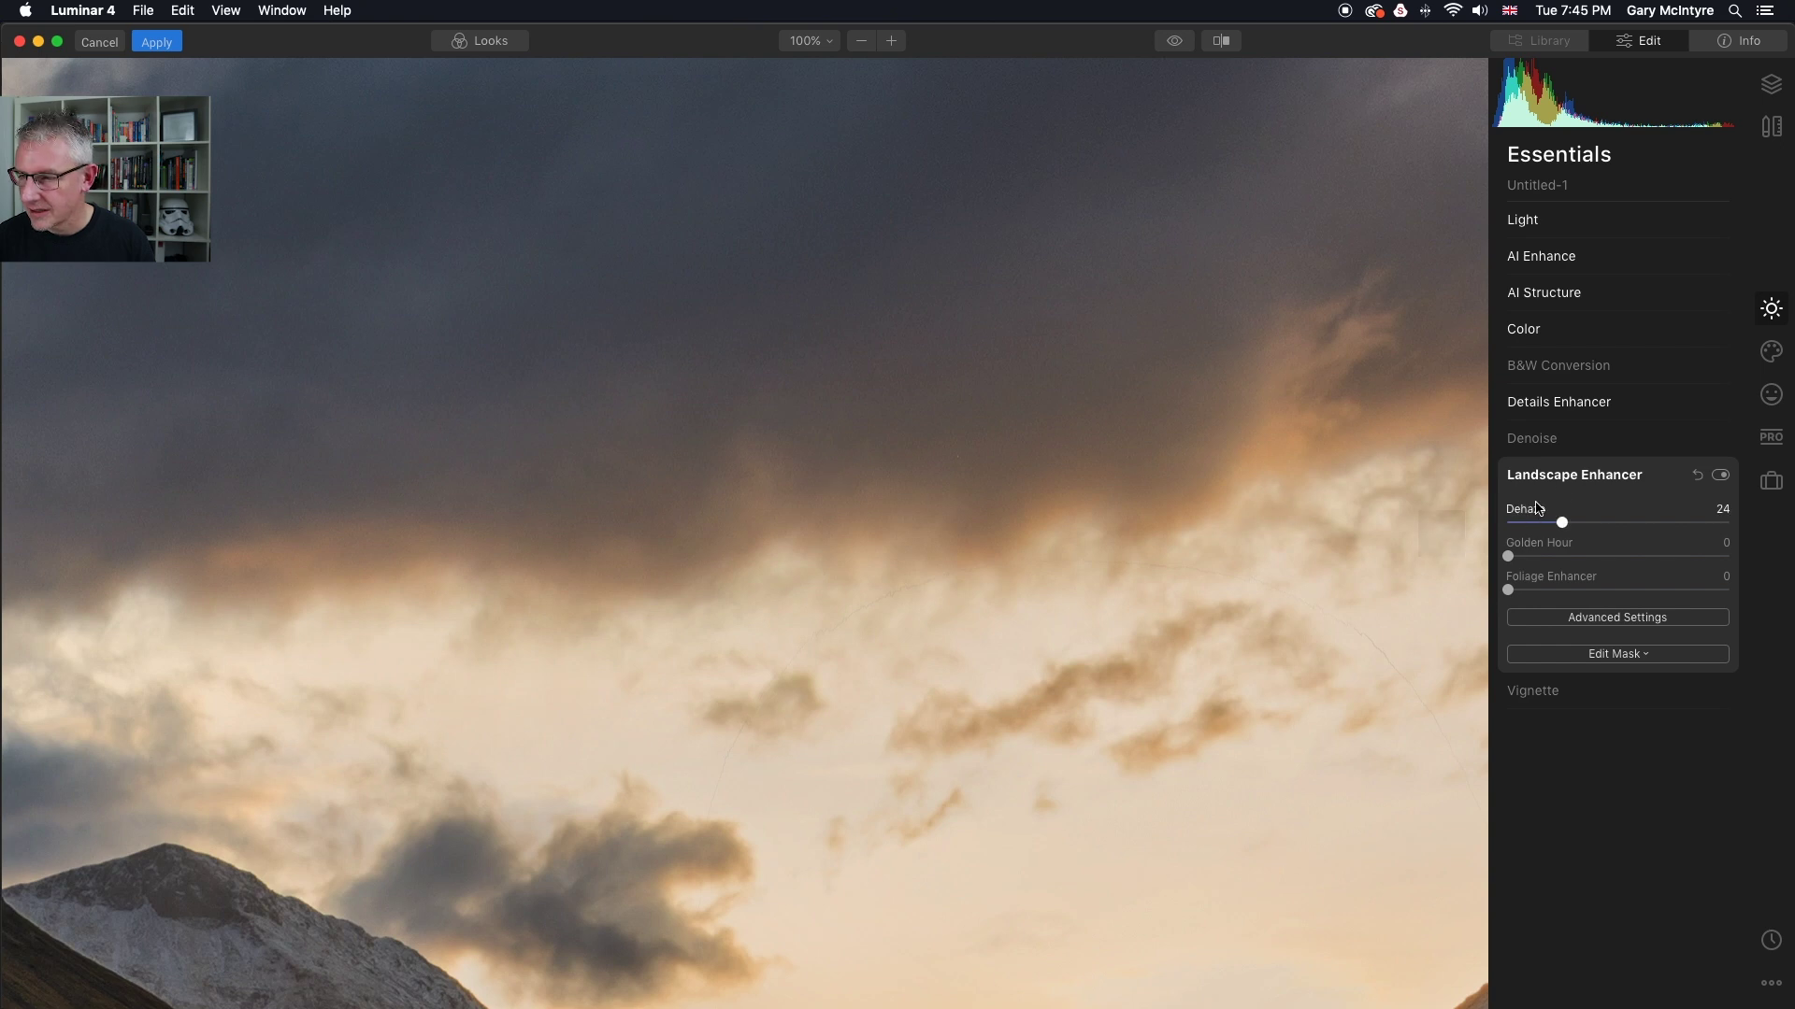
click(1721, 477)
click(1721, 477)
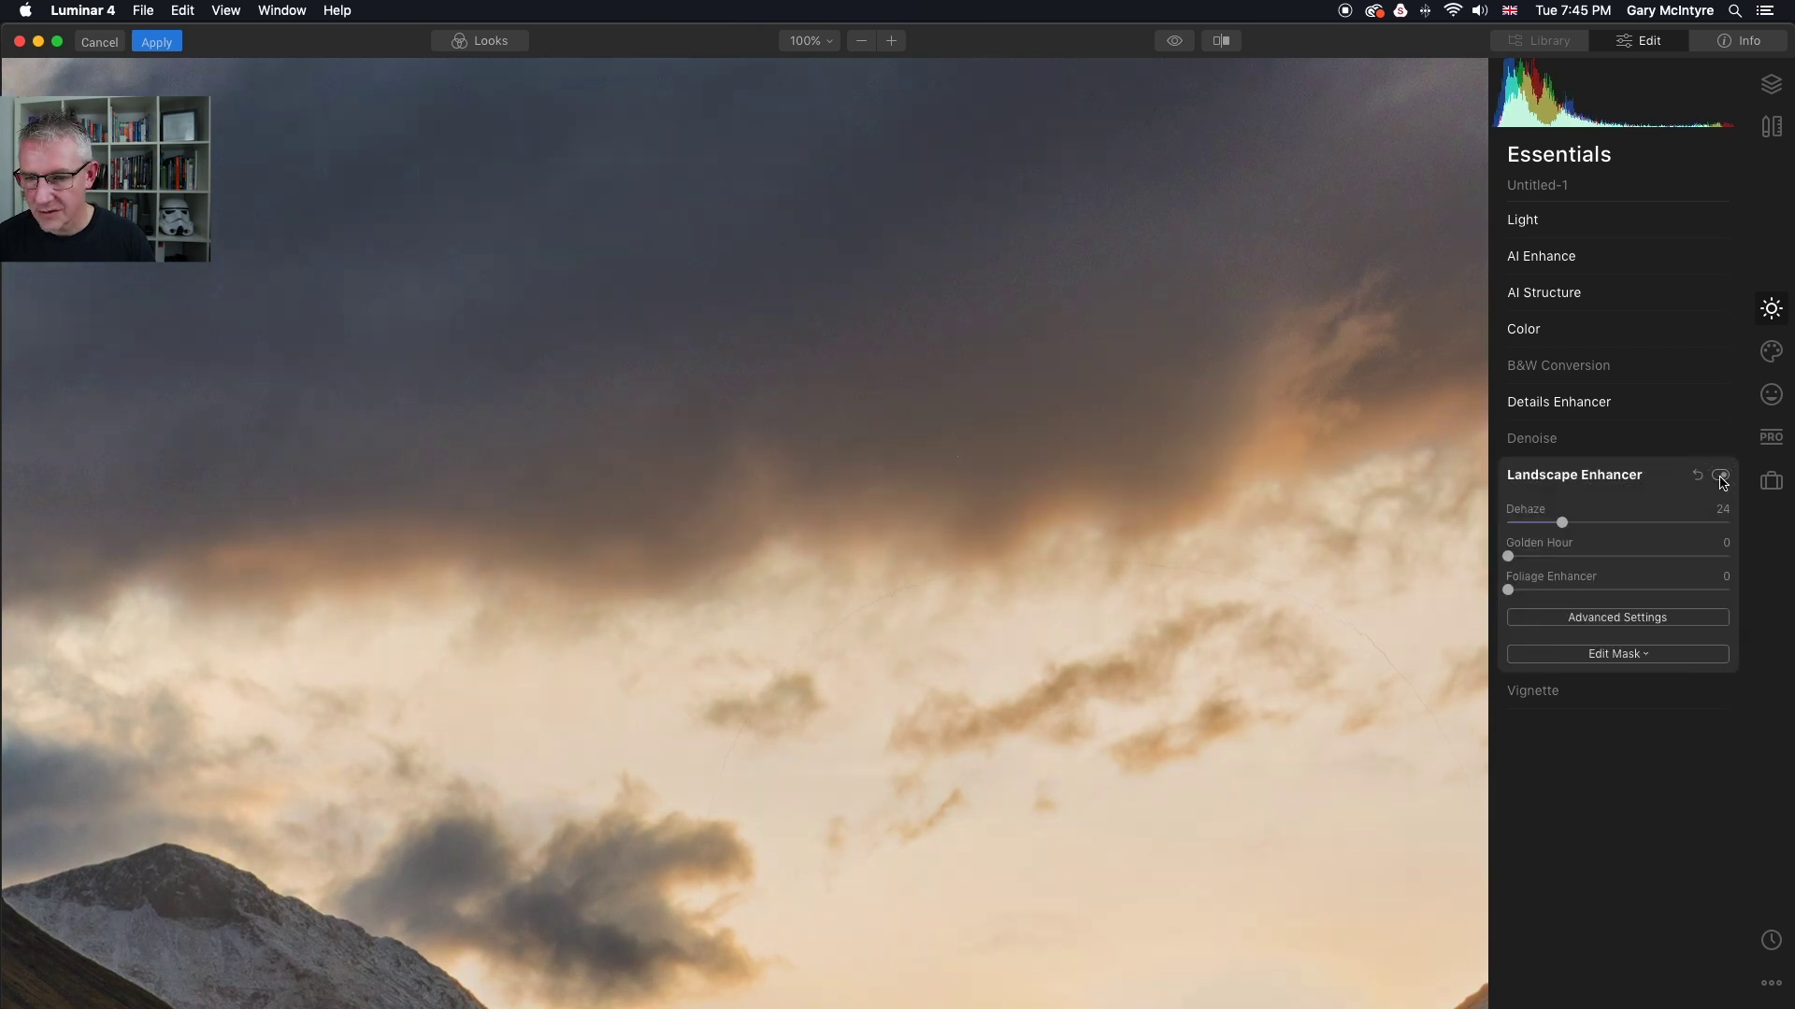
click(1720, 477)
click(1721, 478)
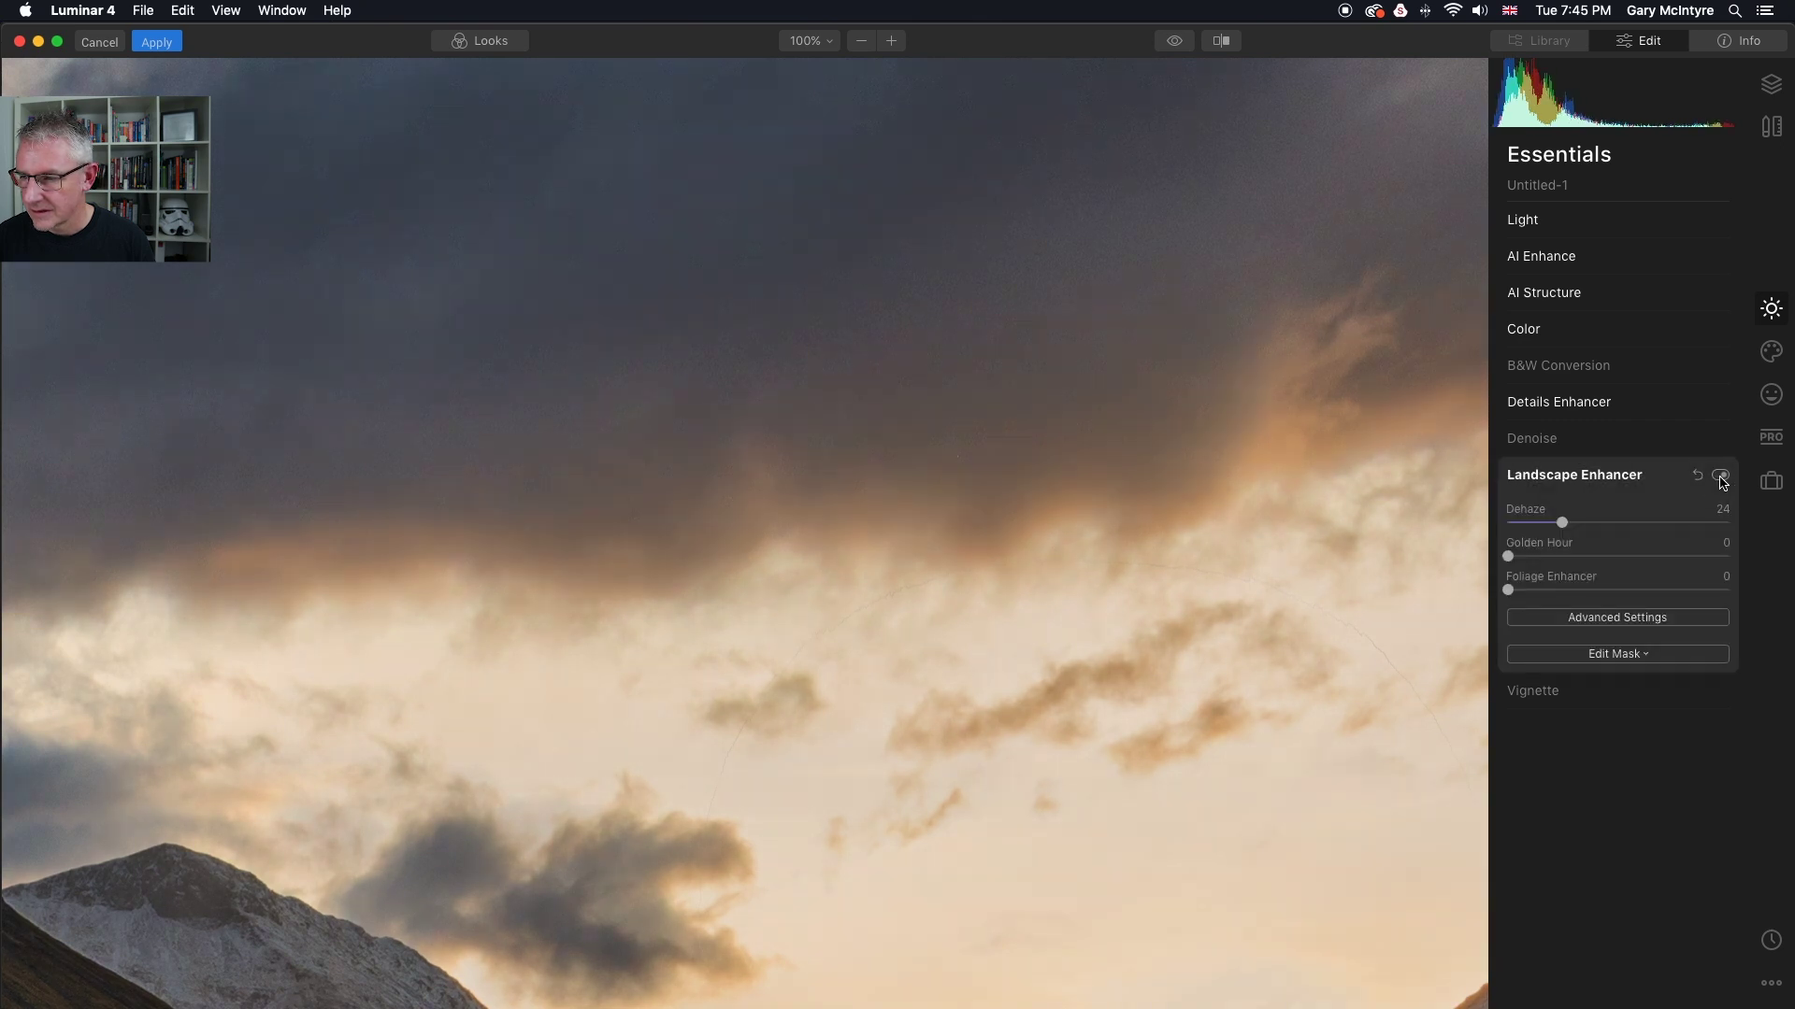
Return to the full photo and set Golden Hour to 35 in the Landscape Enhancer
click(873, 485)
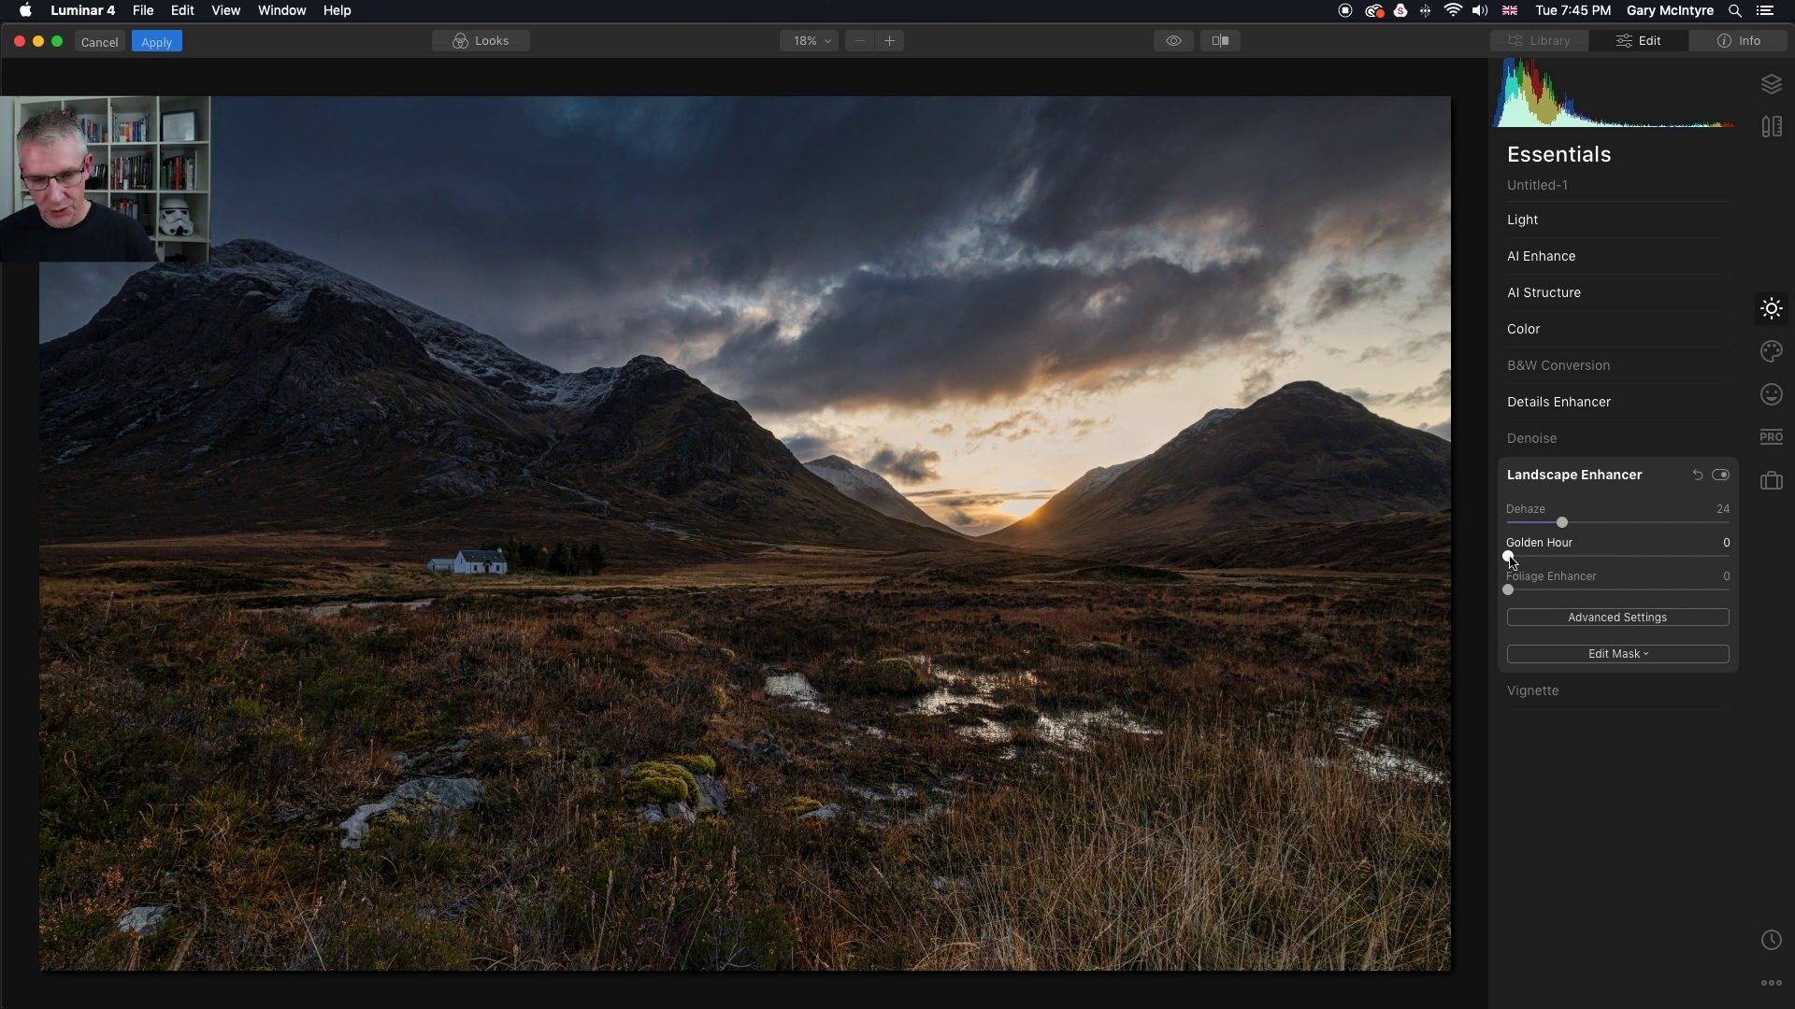
drag(1510, 559, 1593, 561)
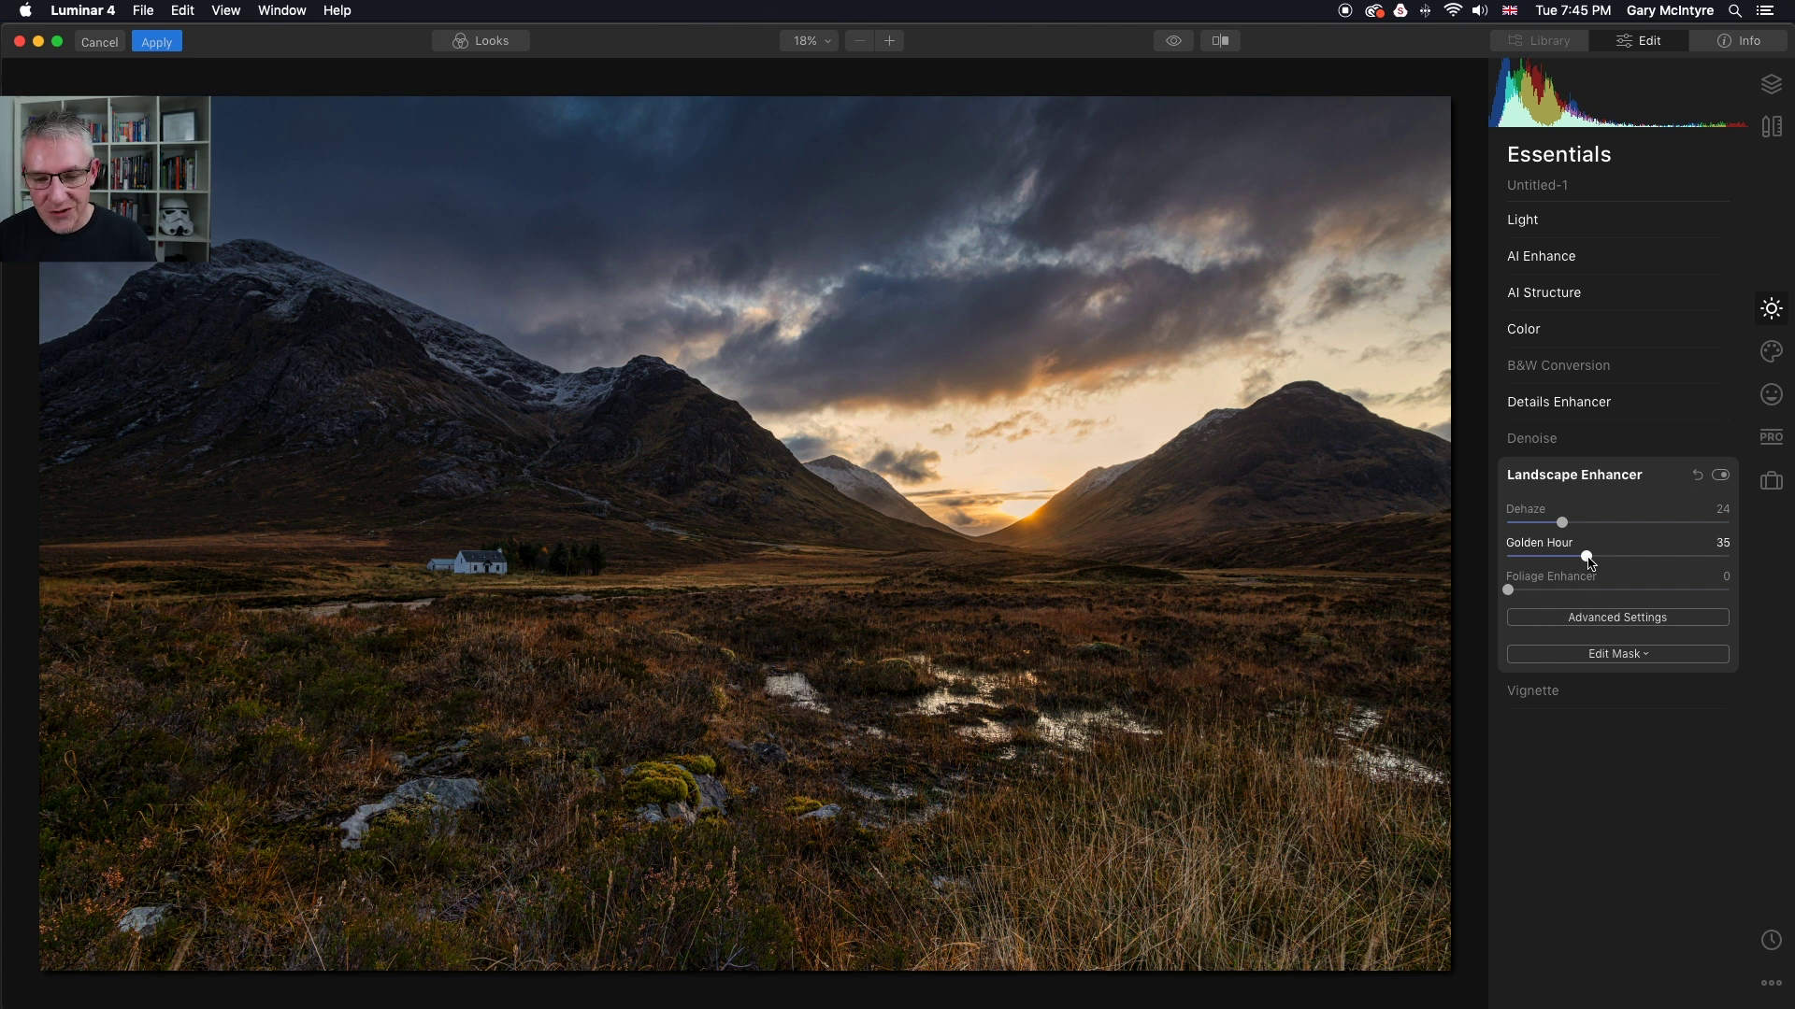
Set Golden Hour to 28 in the Landscape Enhancer and compare the edited photo with the original
mouse_move(1589, 561)
mouse_down()
mouse_move(1556, 563)
mouse_move(1574, 564)
mouse_up()
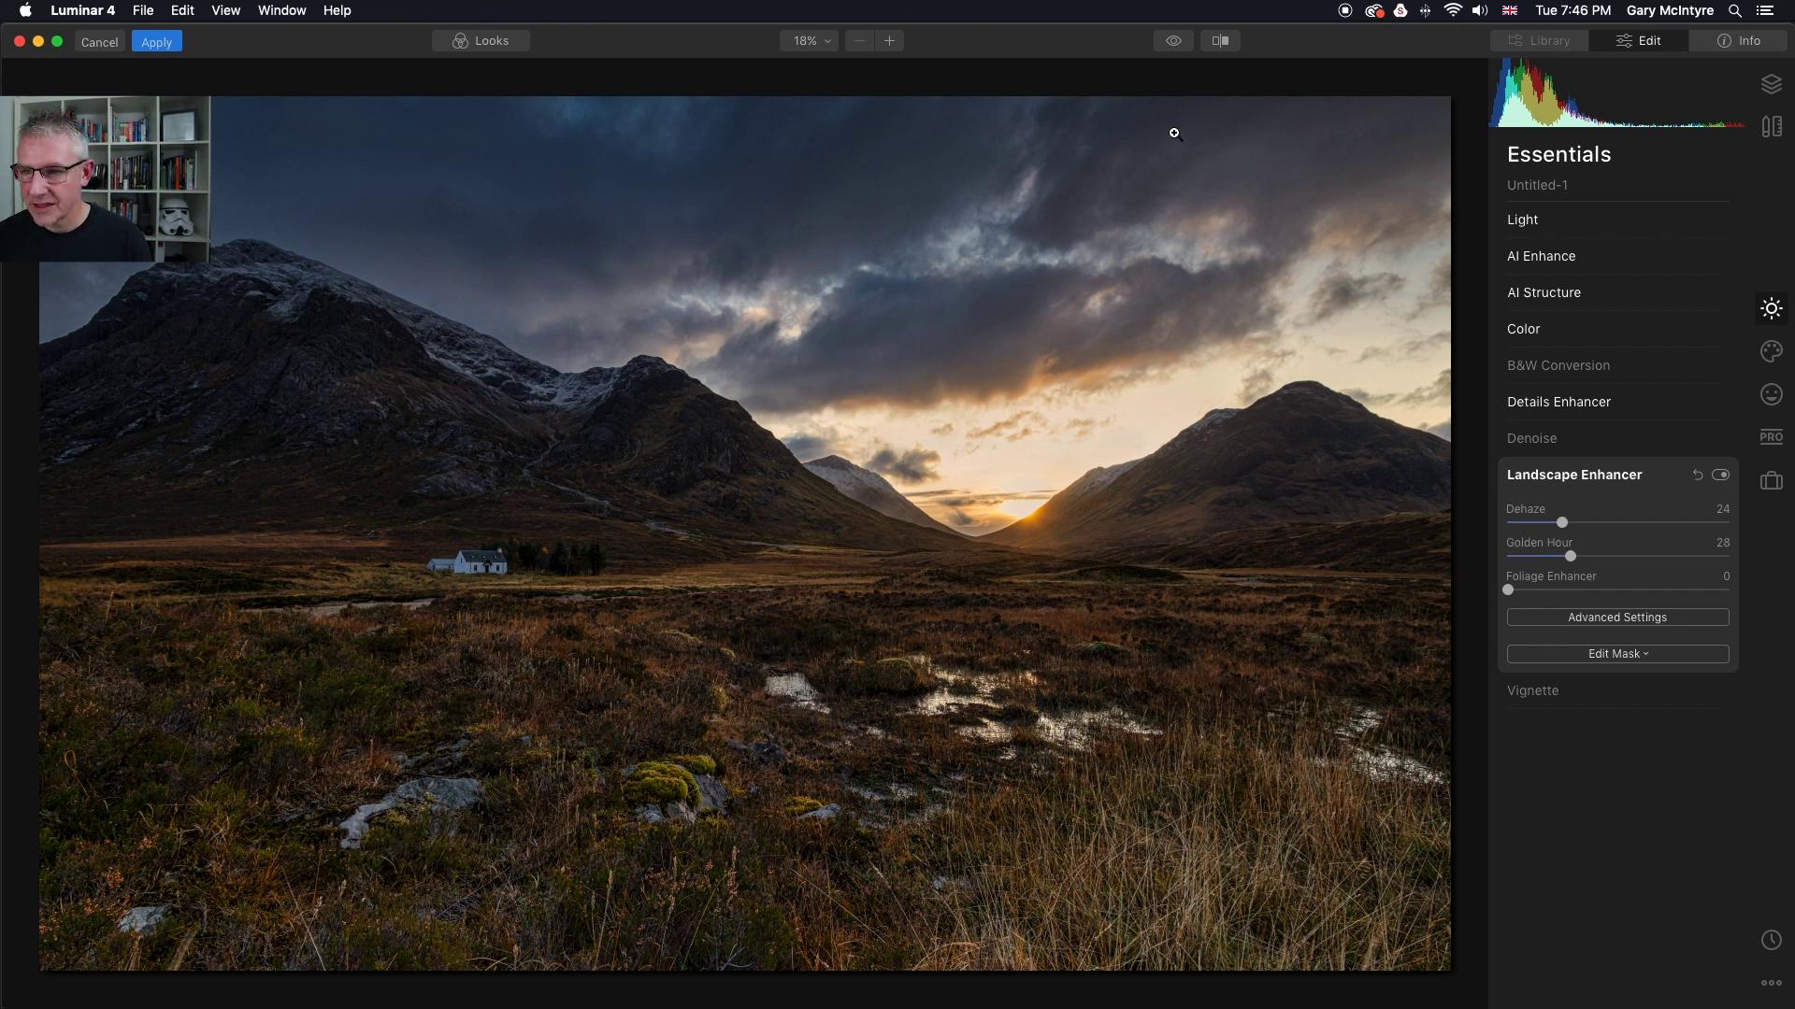
click(1174, 42)
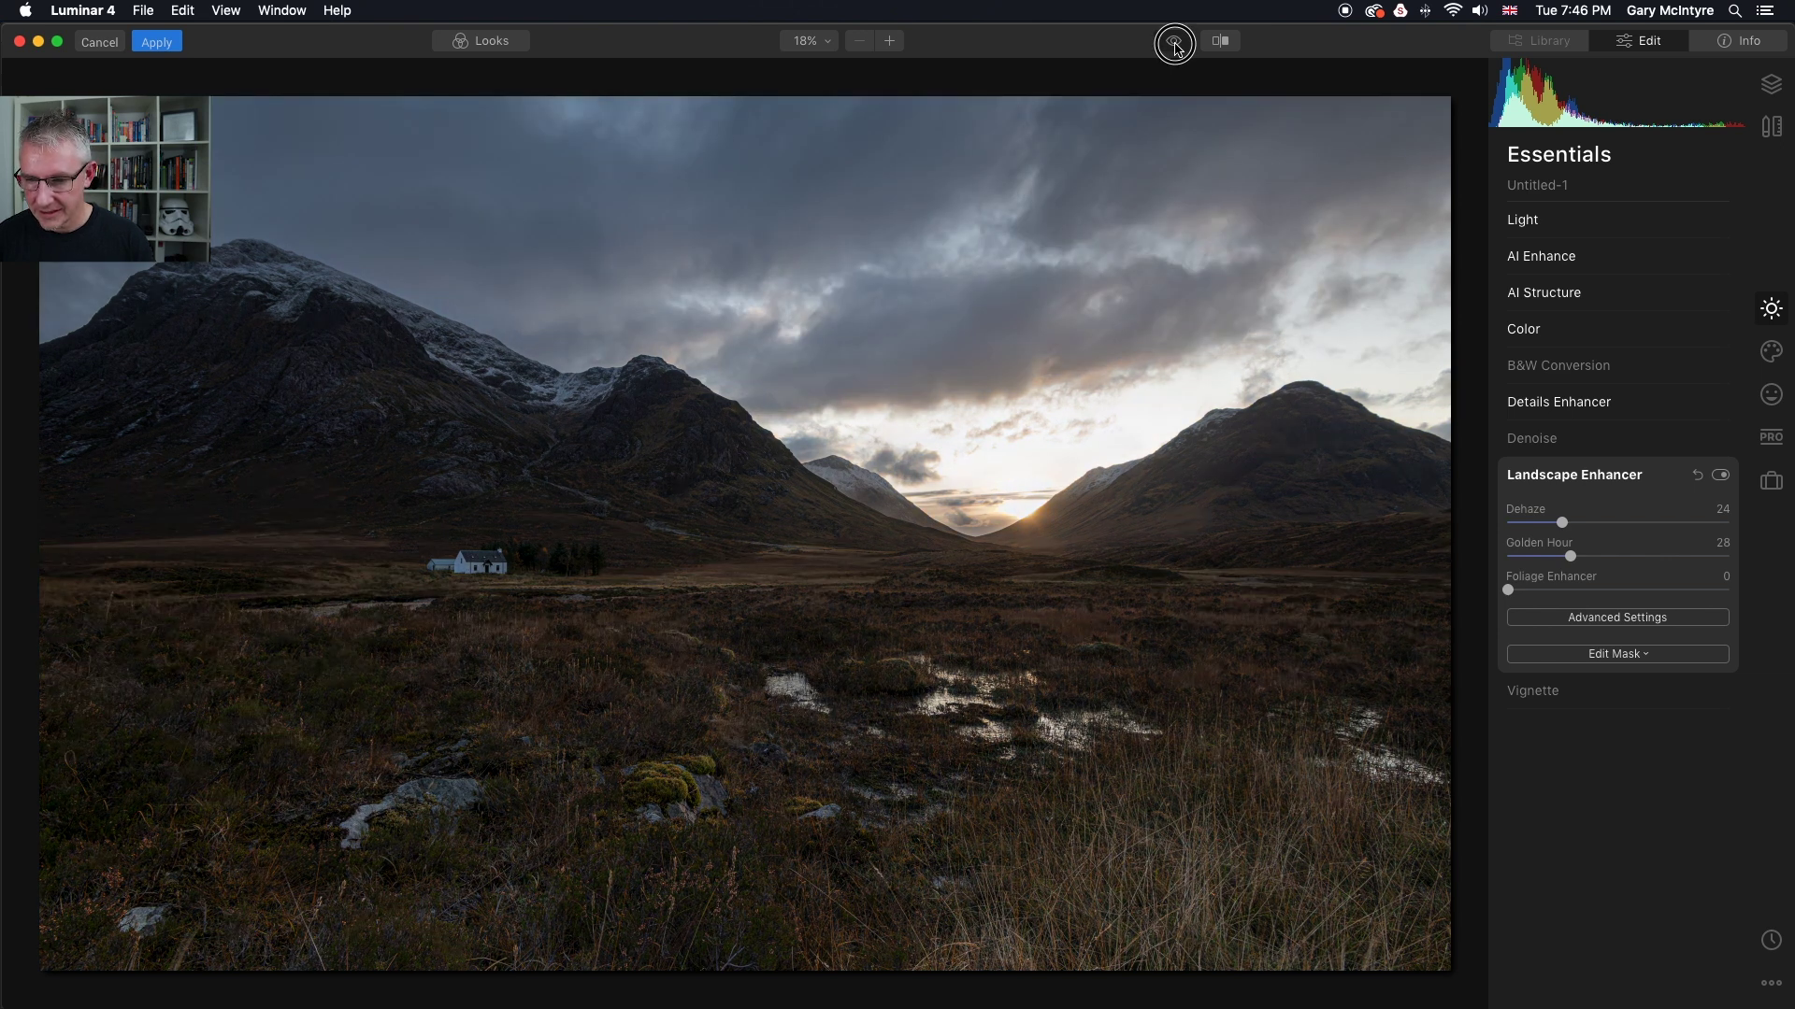
click(1174, 42)
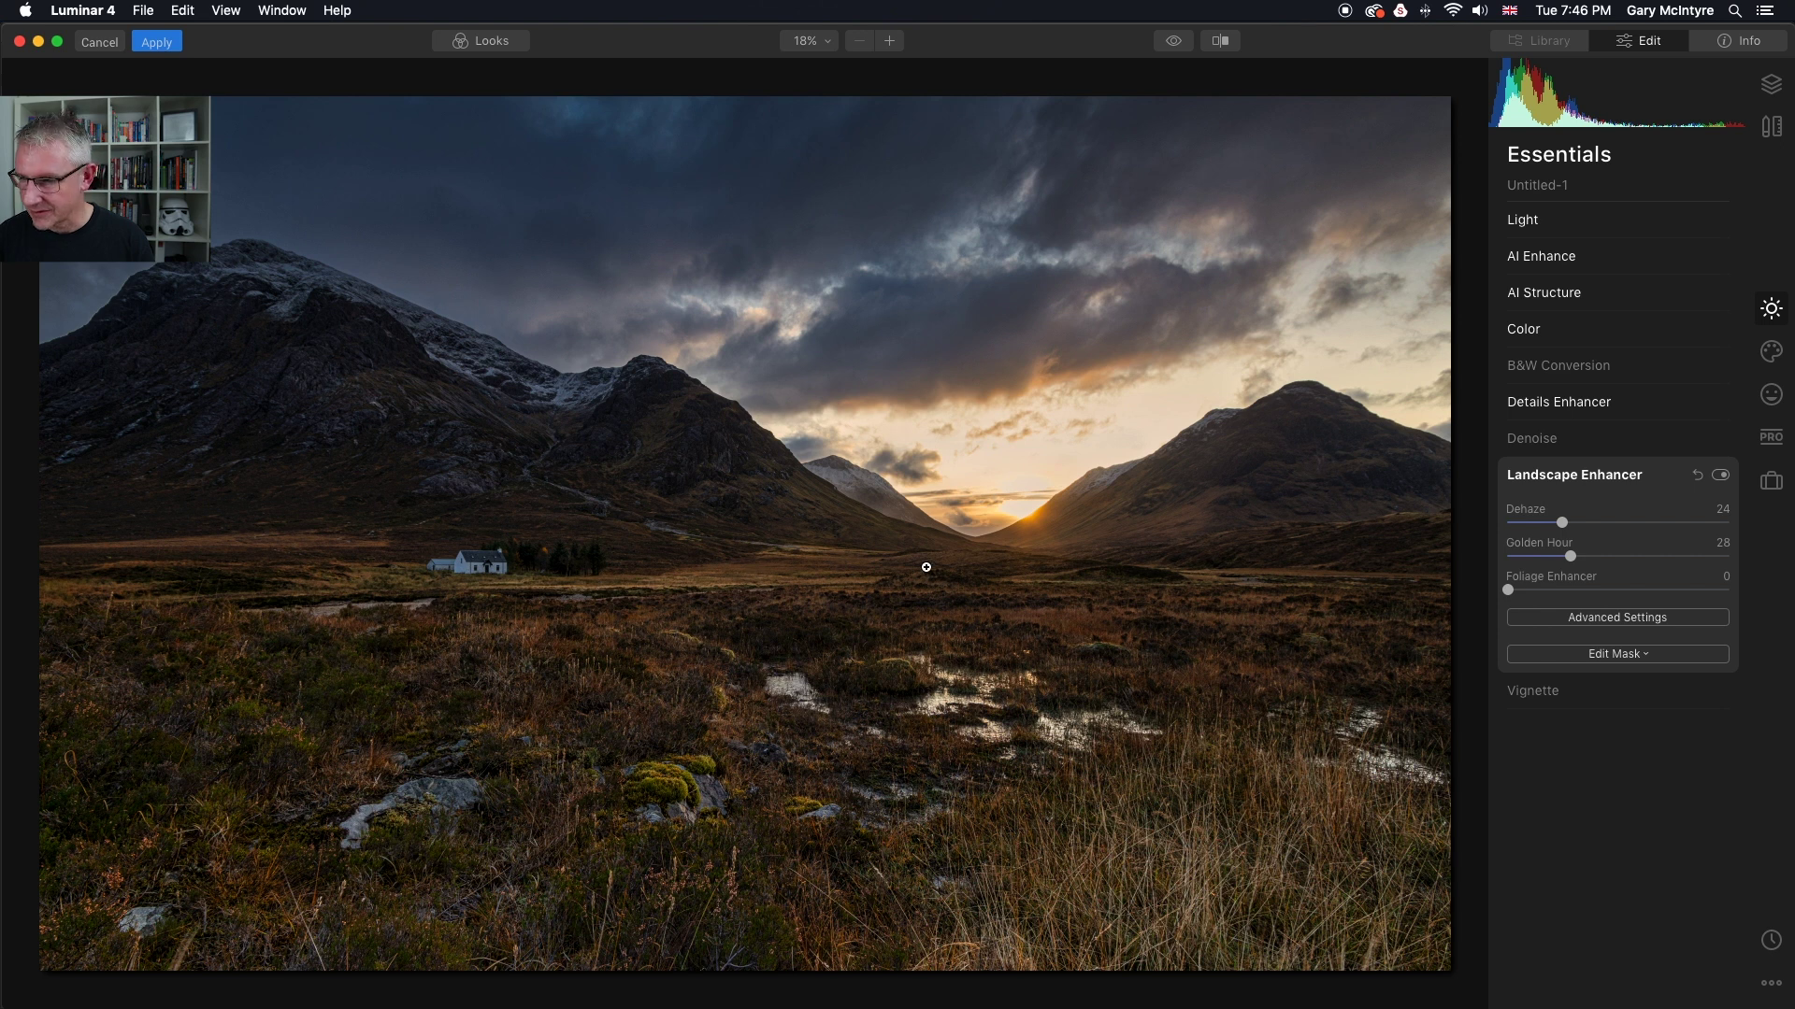
click(1612, 478)
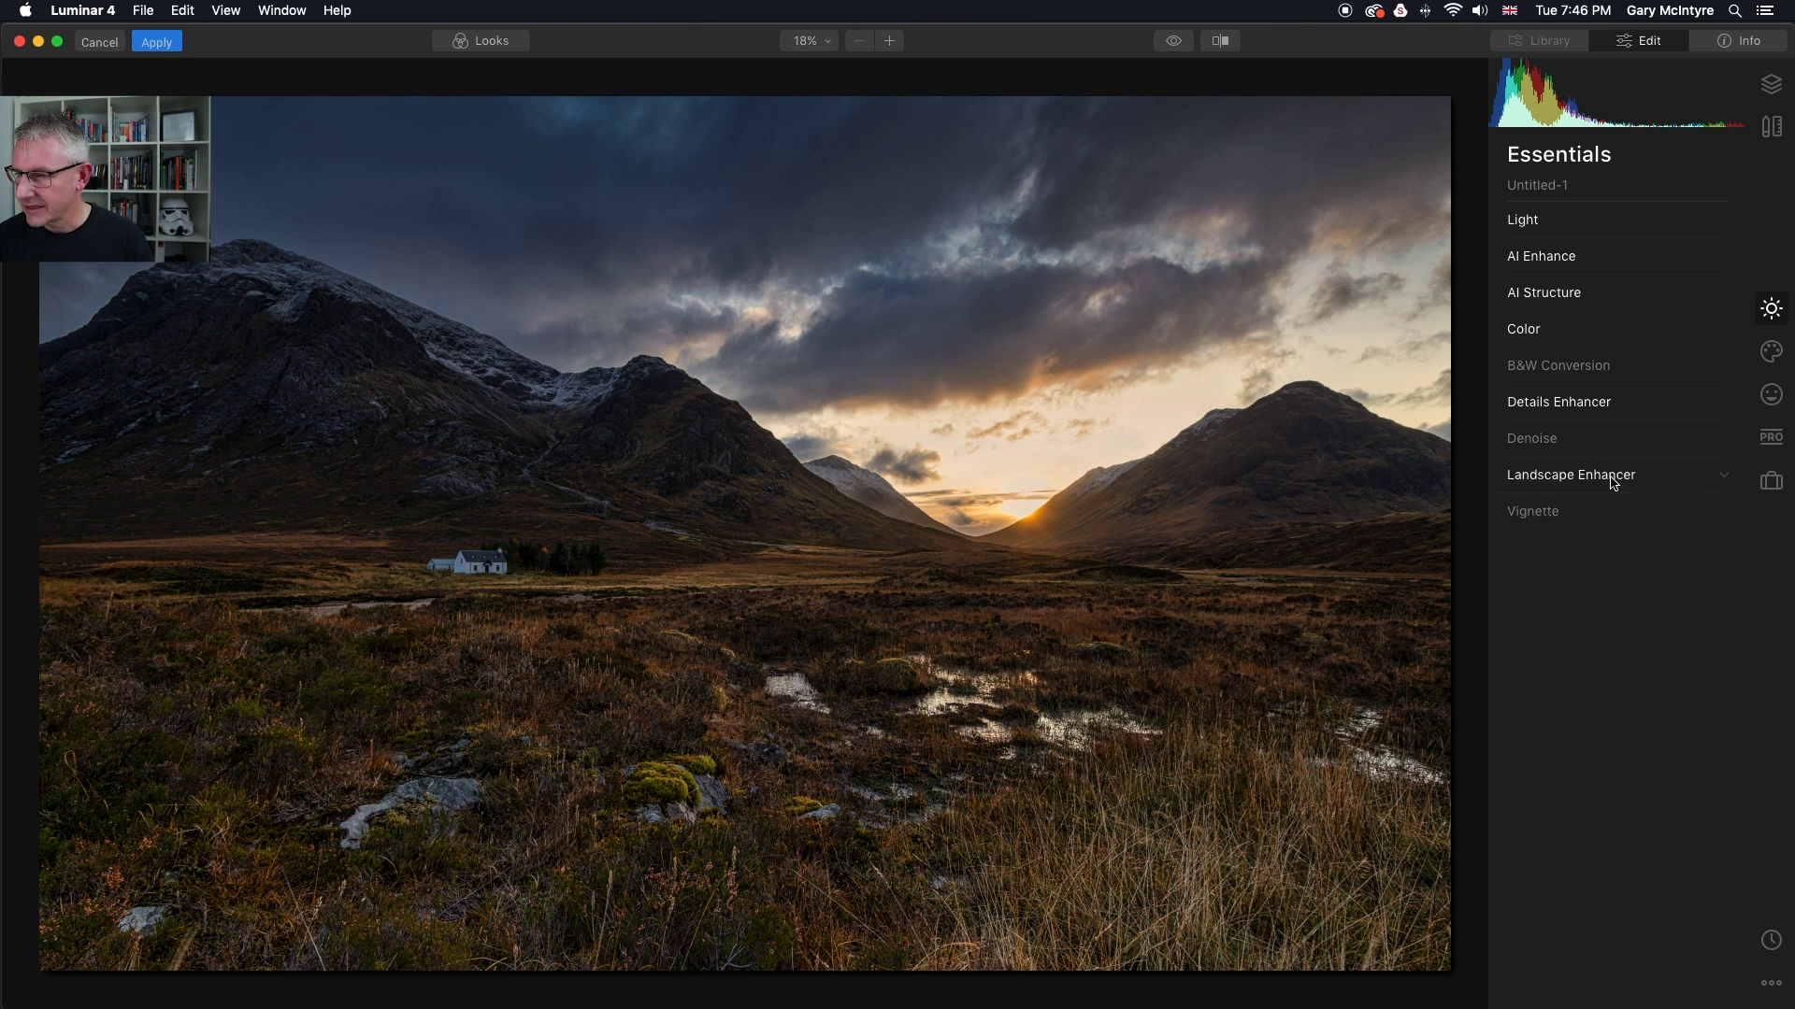
Try the Creative Sunrays effect centred on the setting sun with Amount 30, and reset it
click(1772, 352)
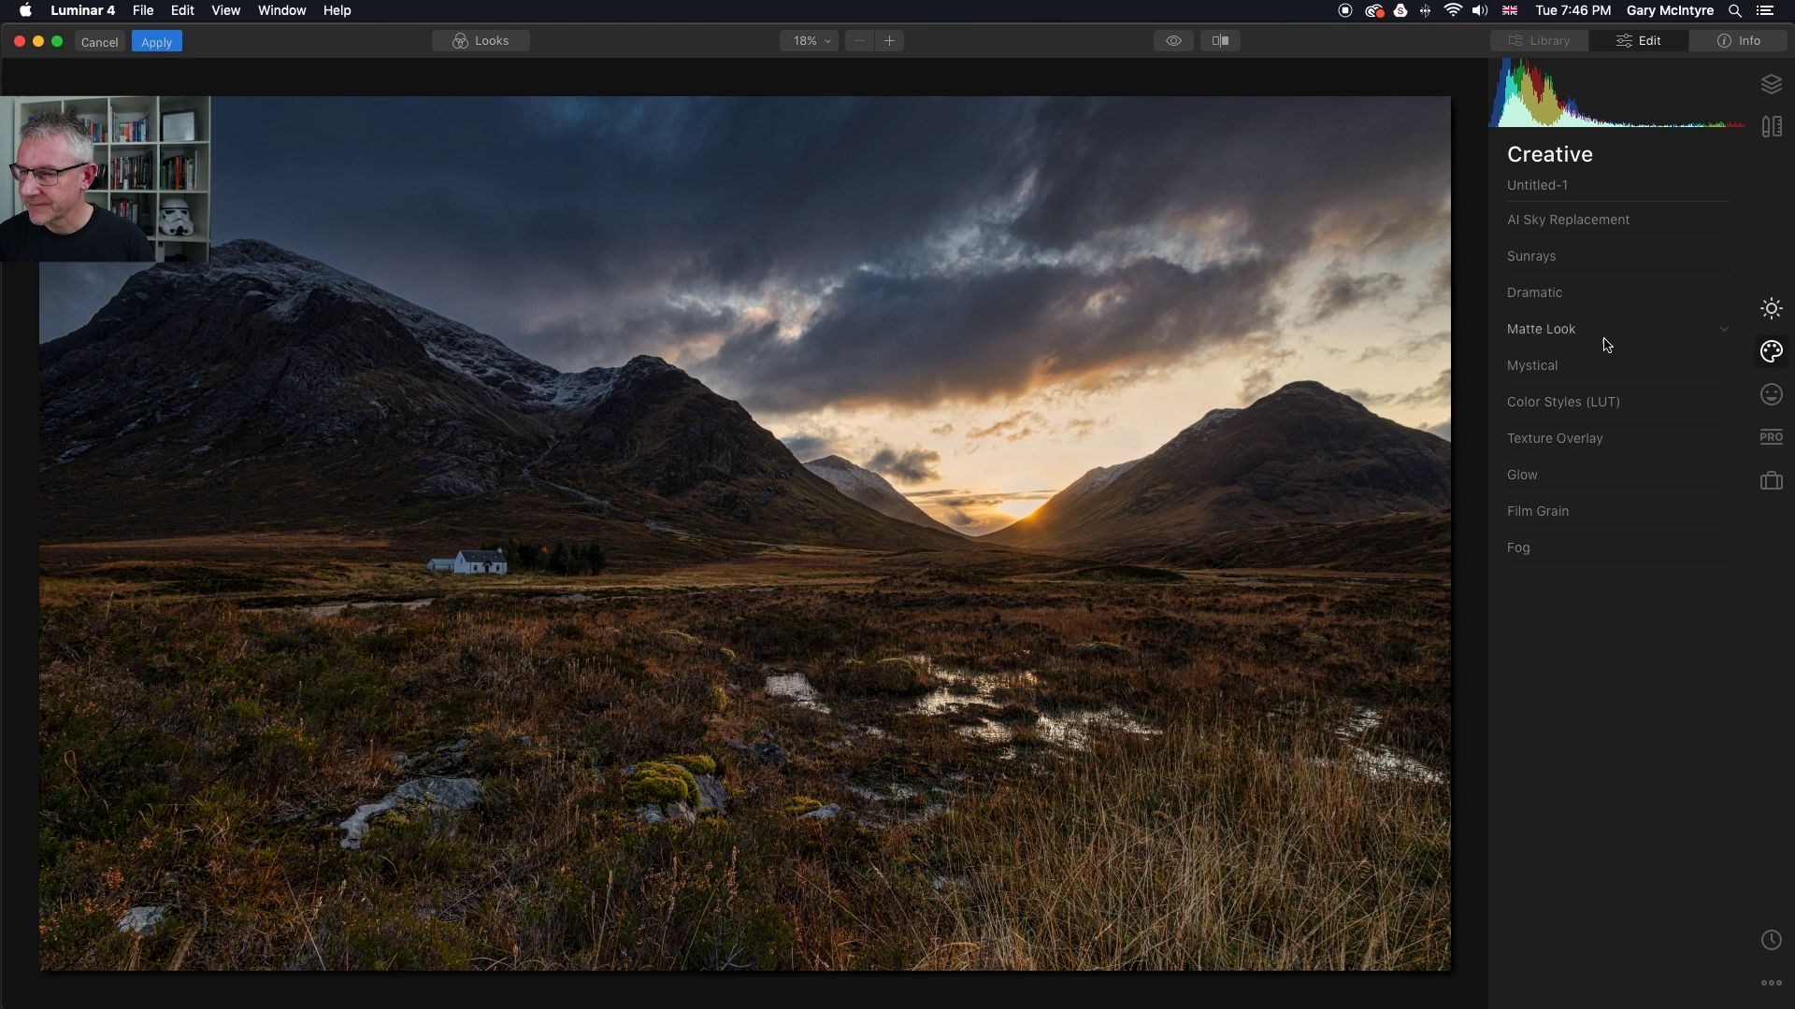
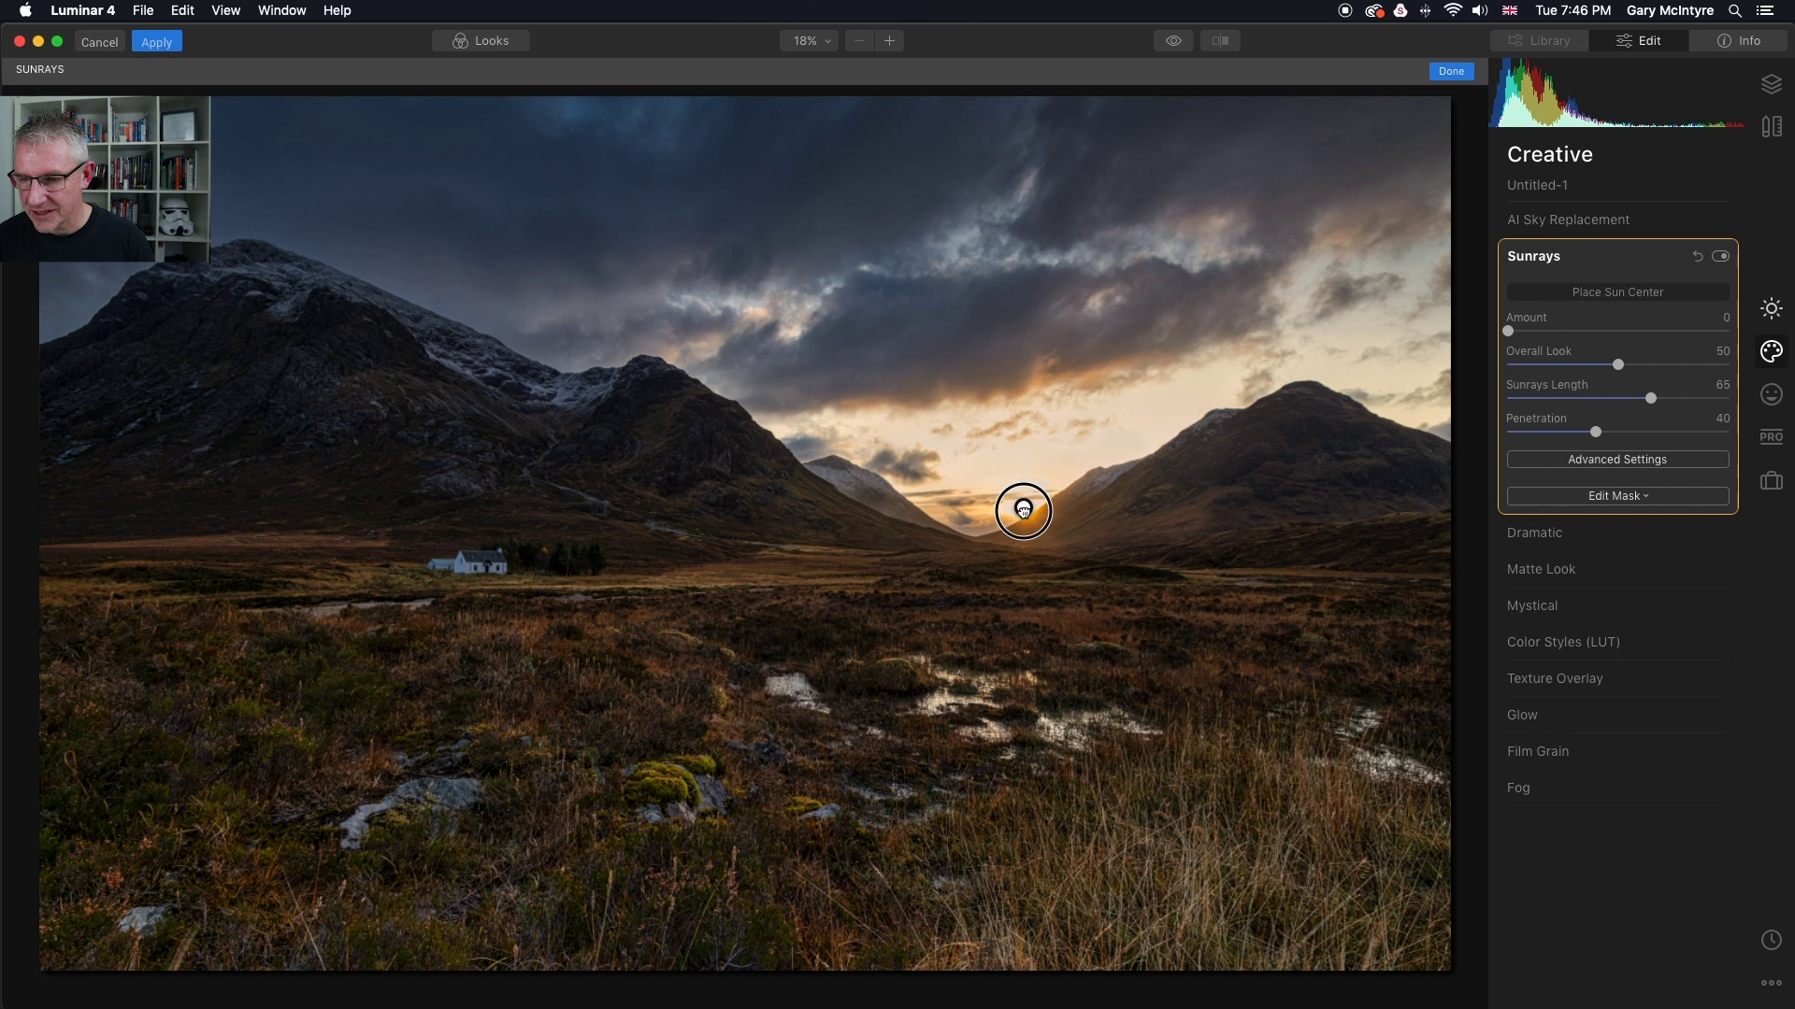
click(1023, 512)
click(1506, 333)
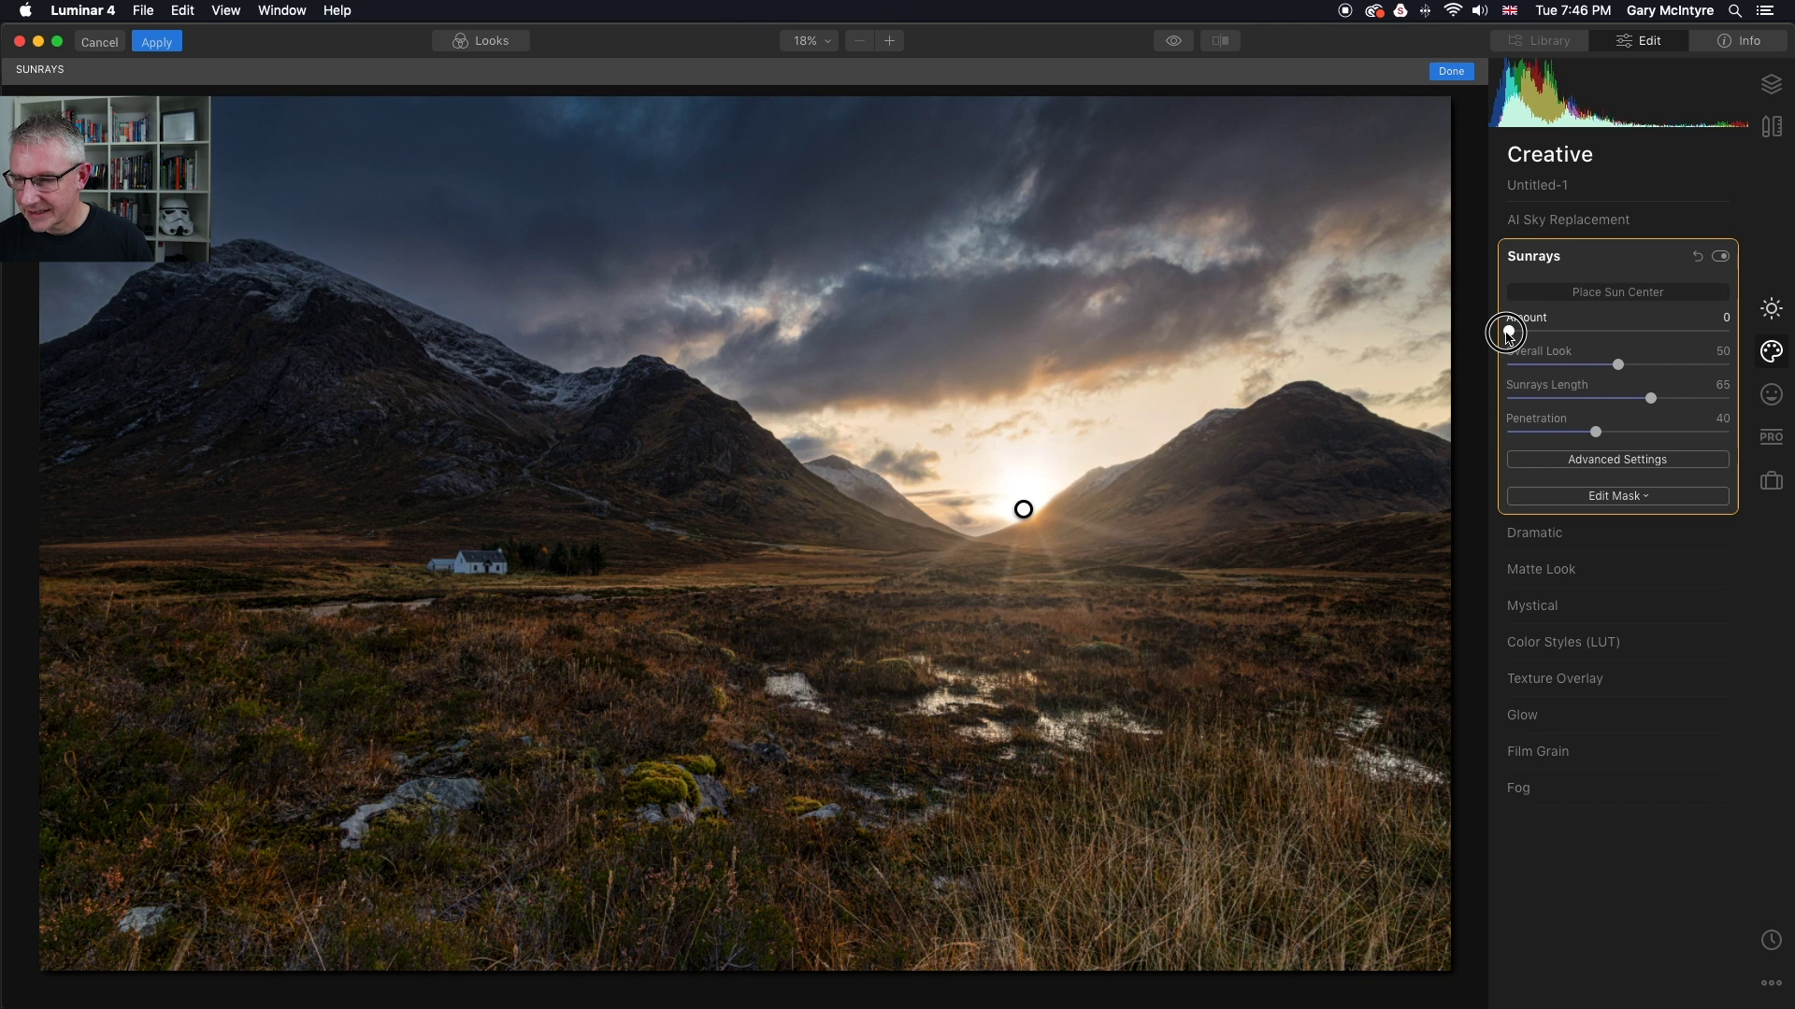
click(1718, 319)
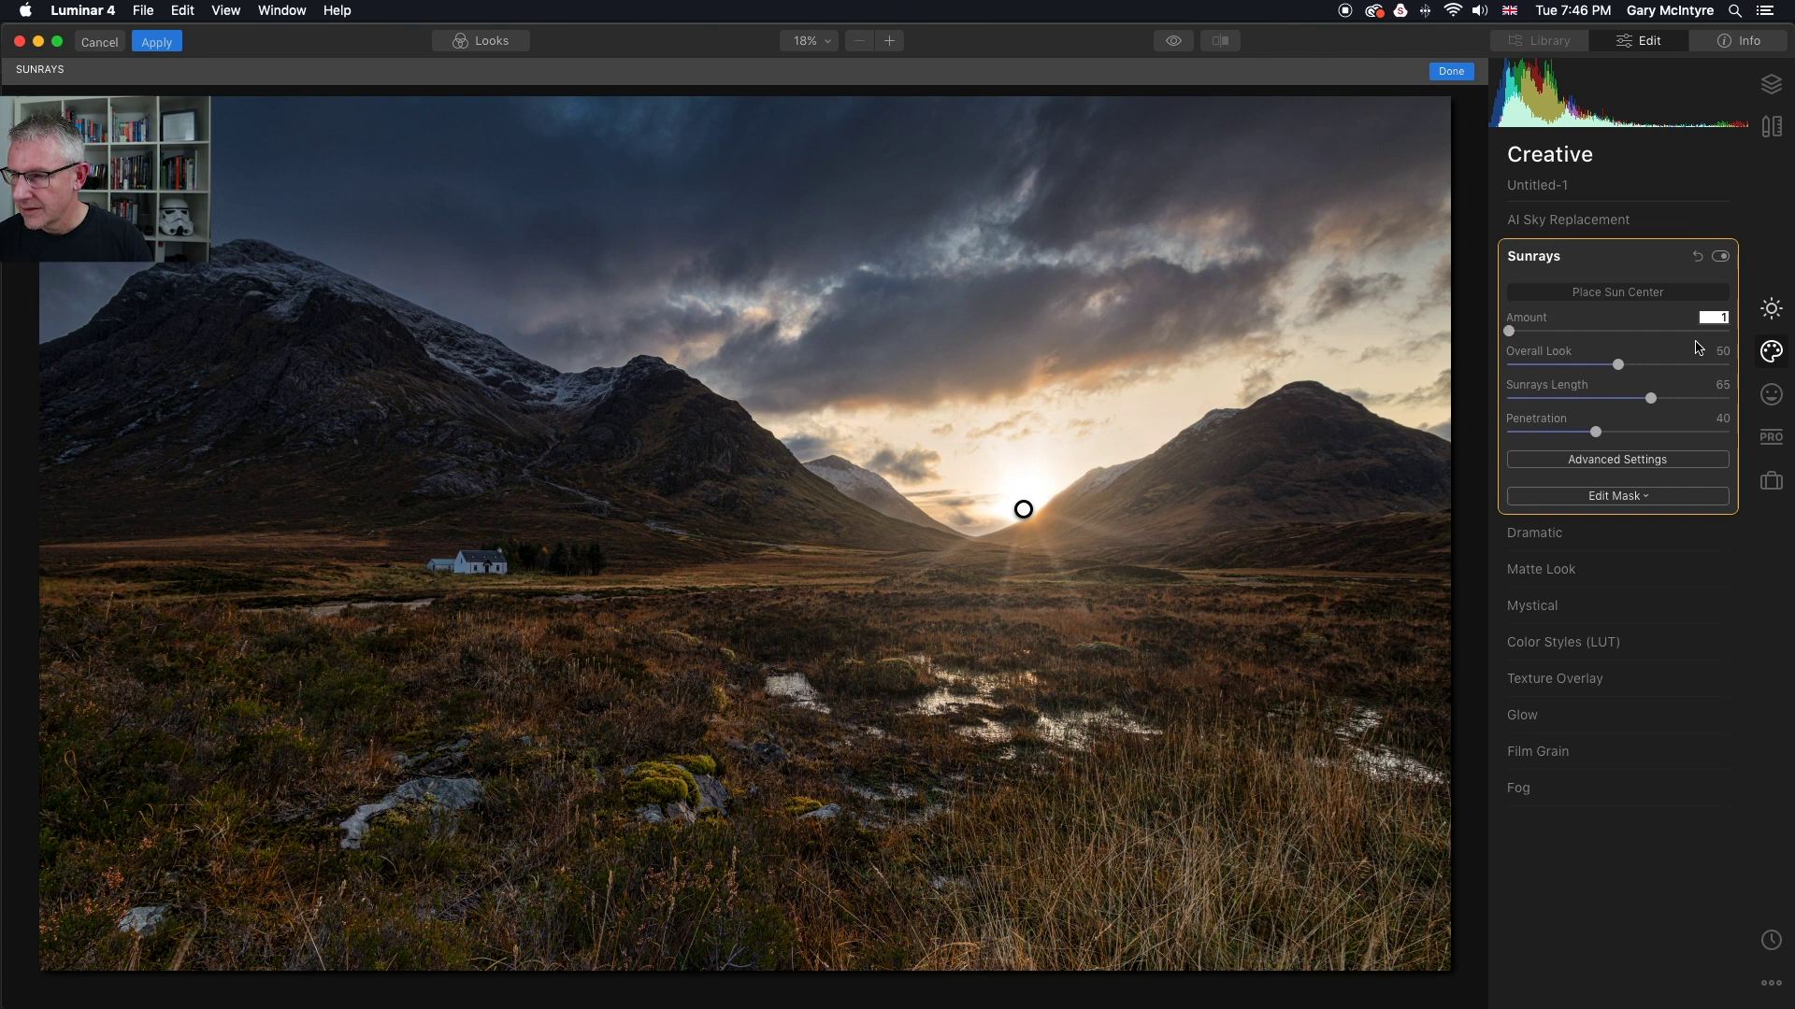
drag(1508, 332, 1576, 331)
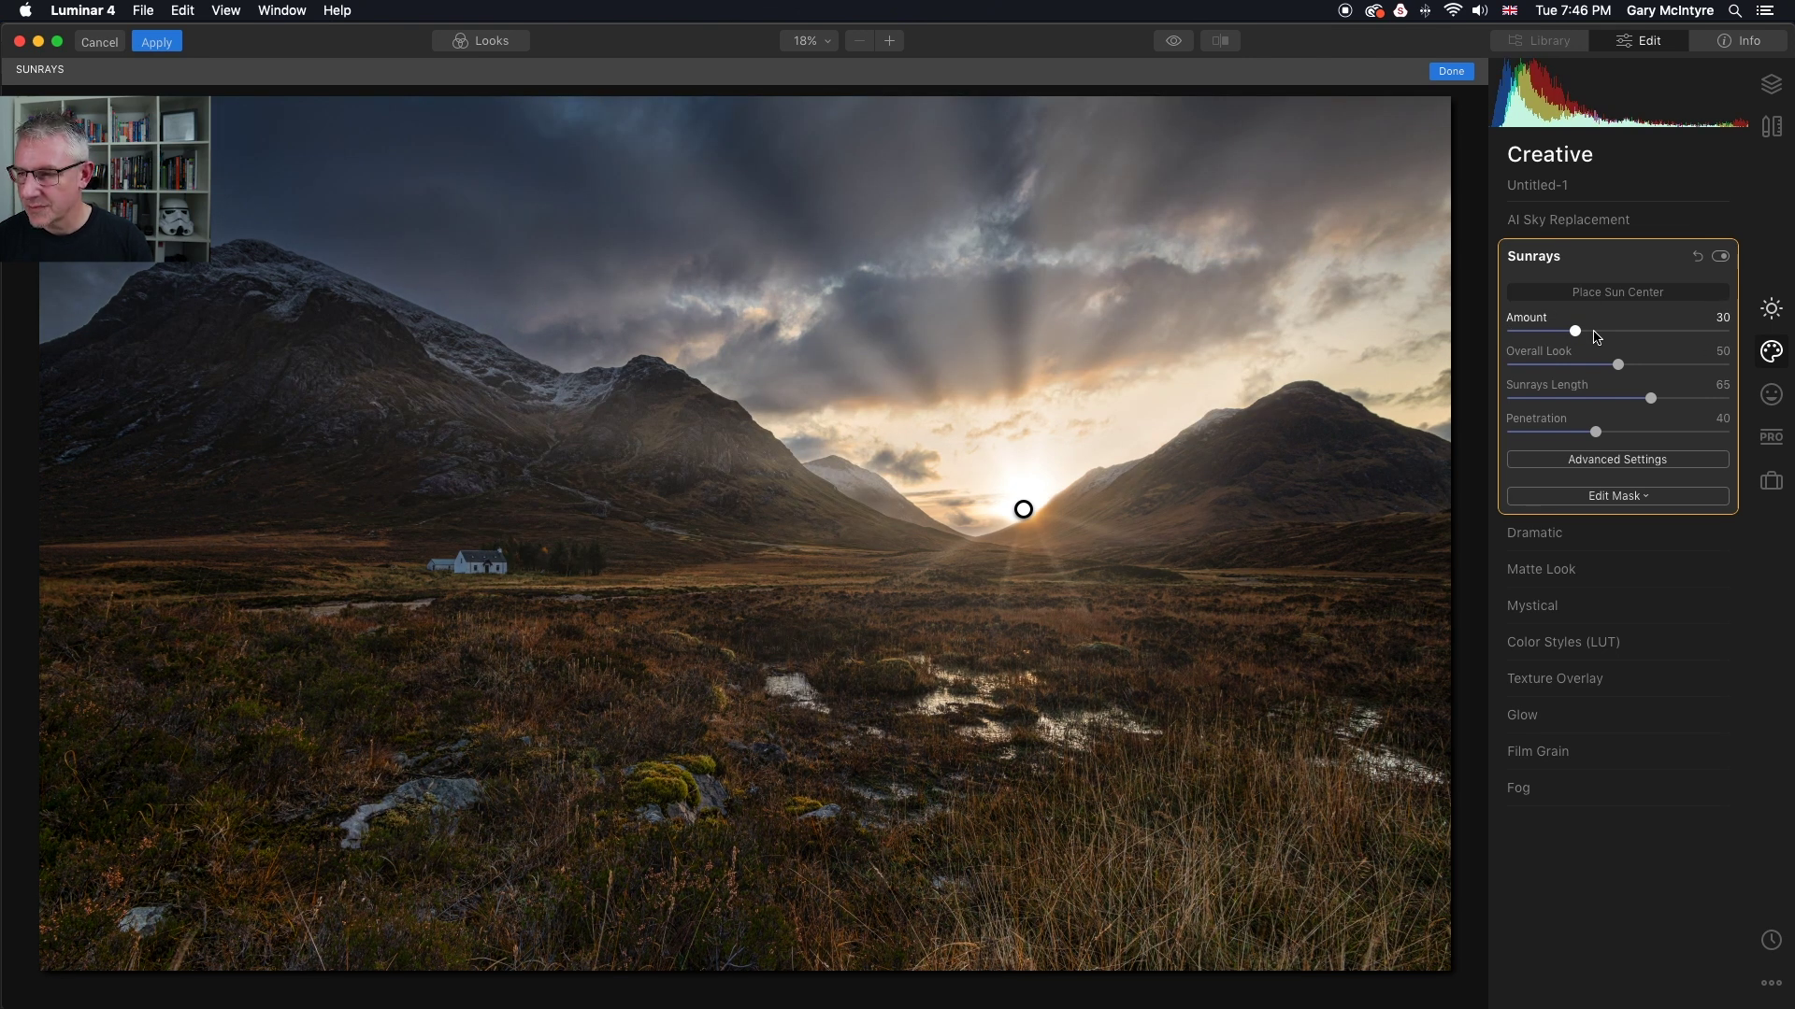
click(1698, 258)
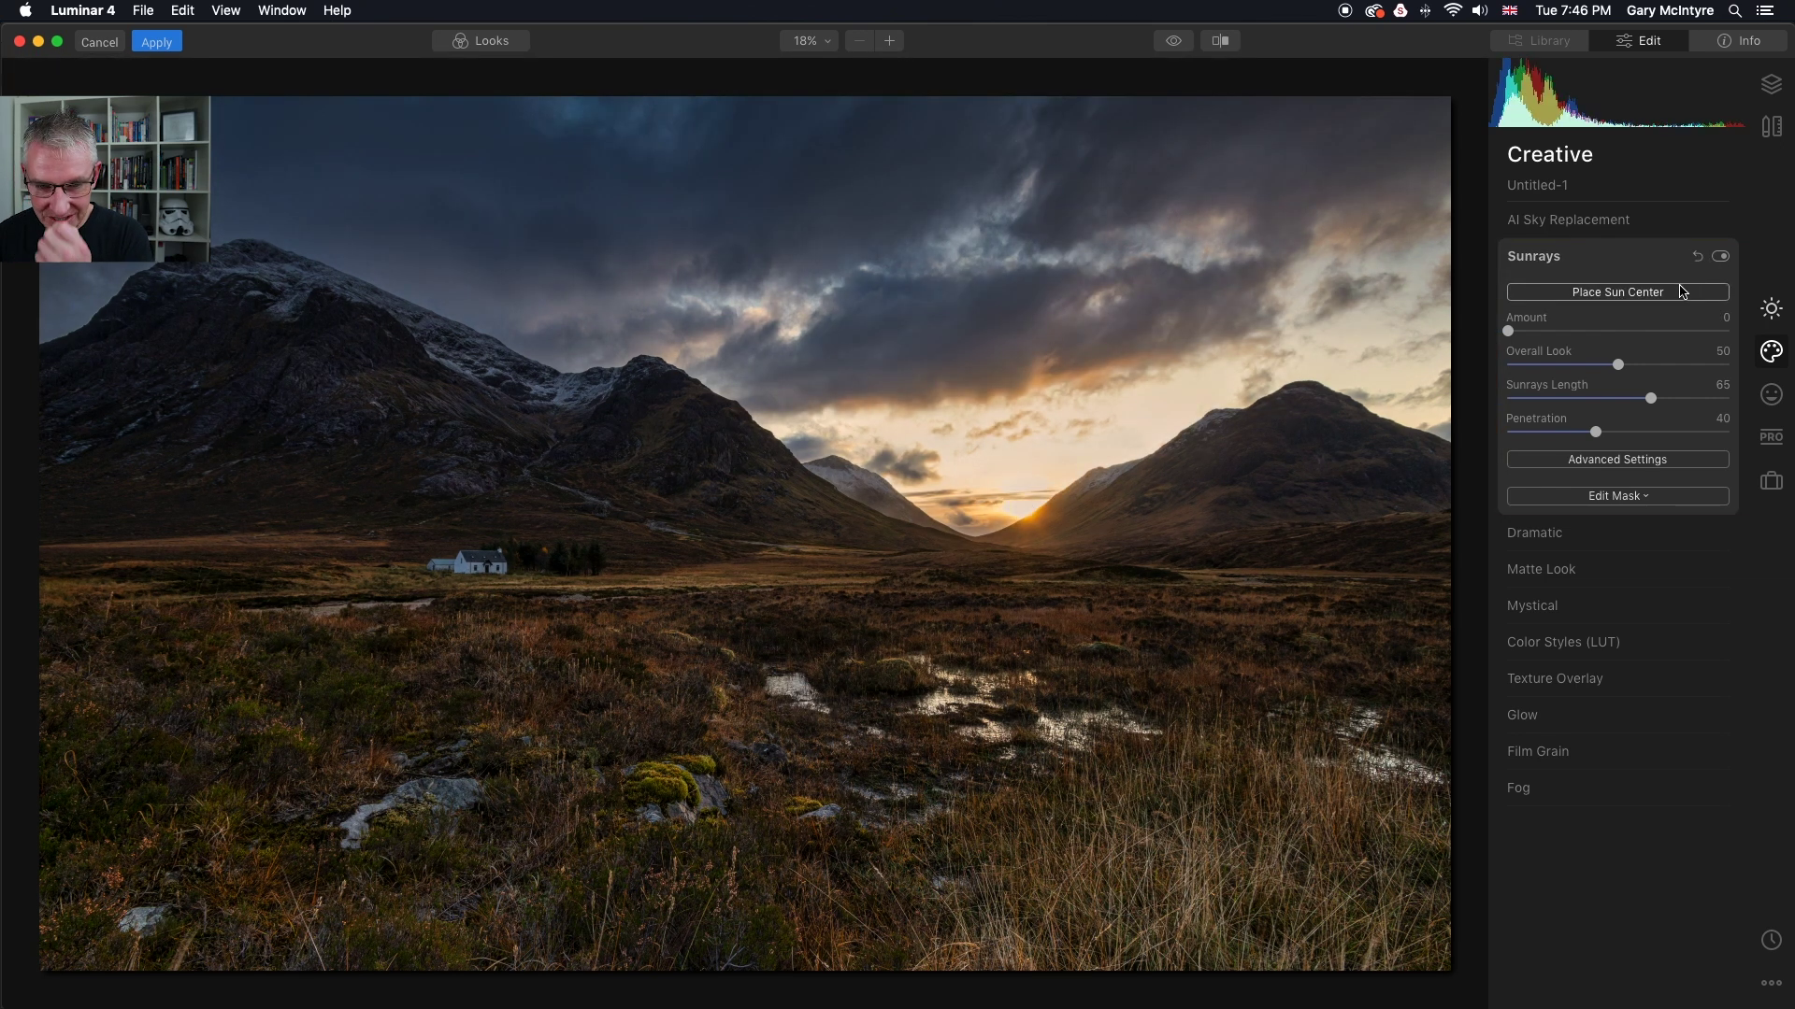
click(1546, 261)
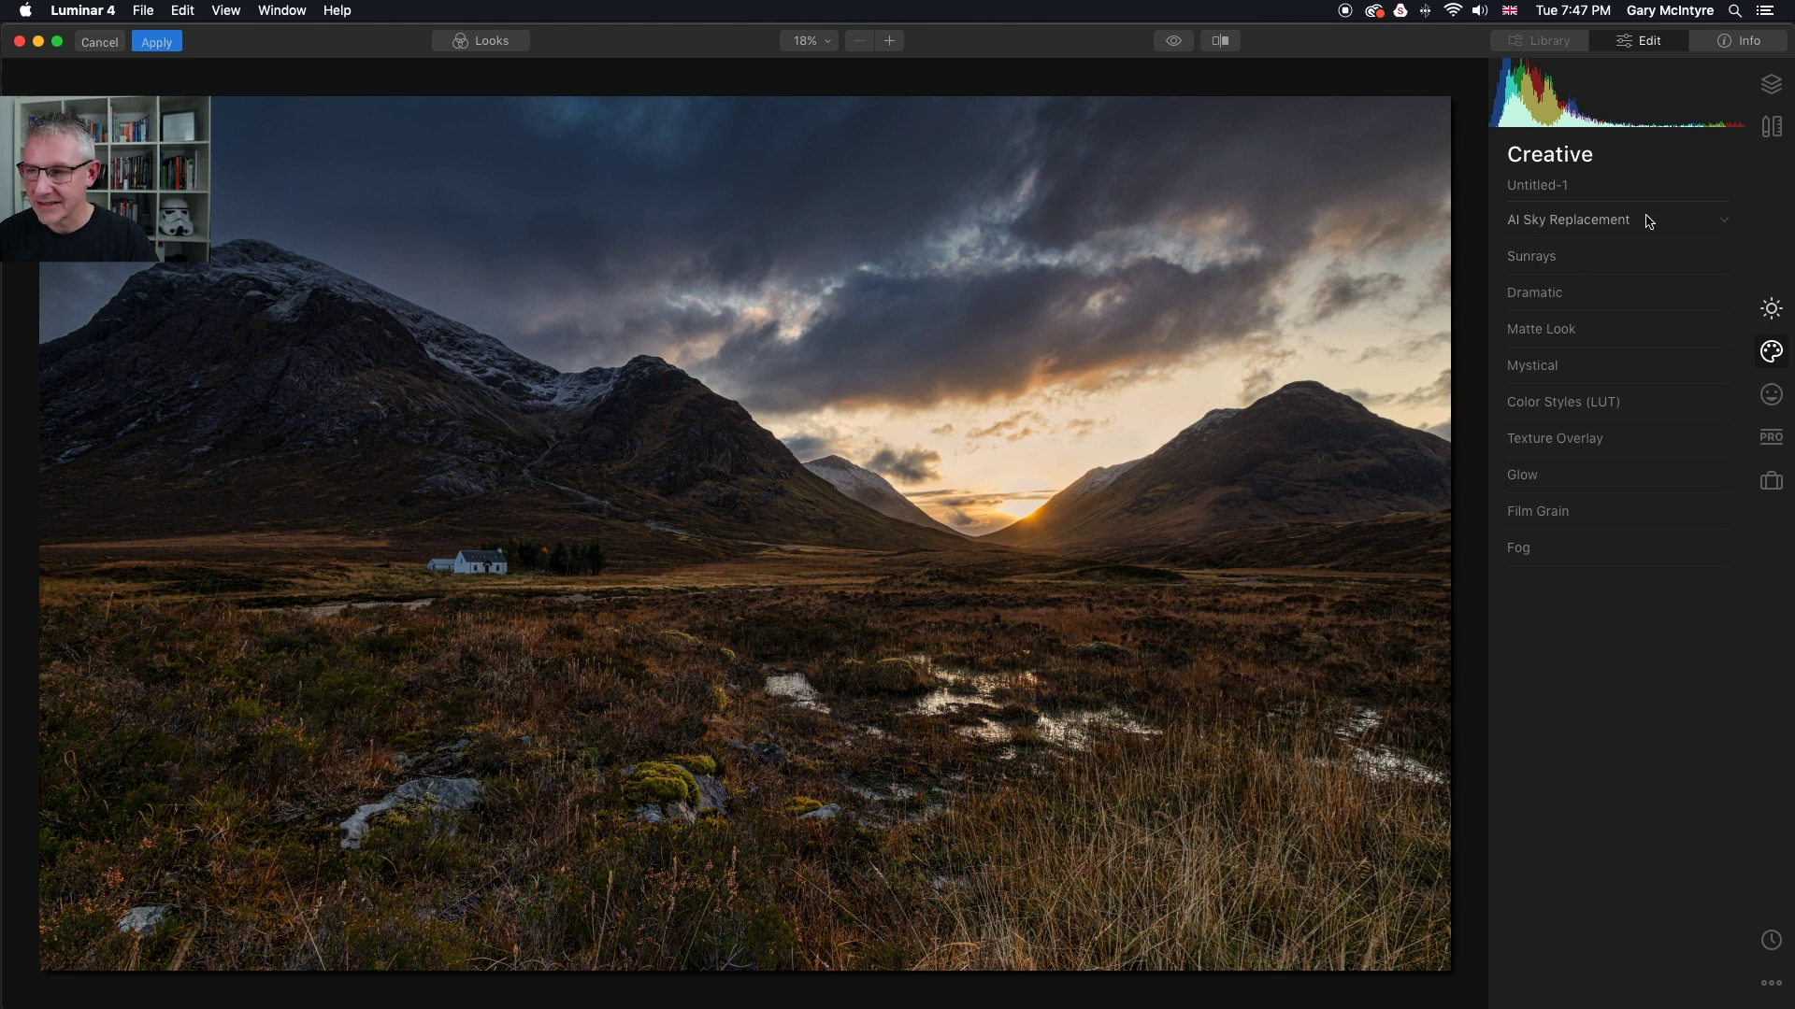
click(1574, 222)
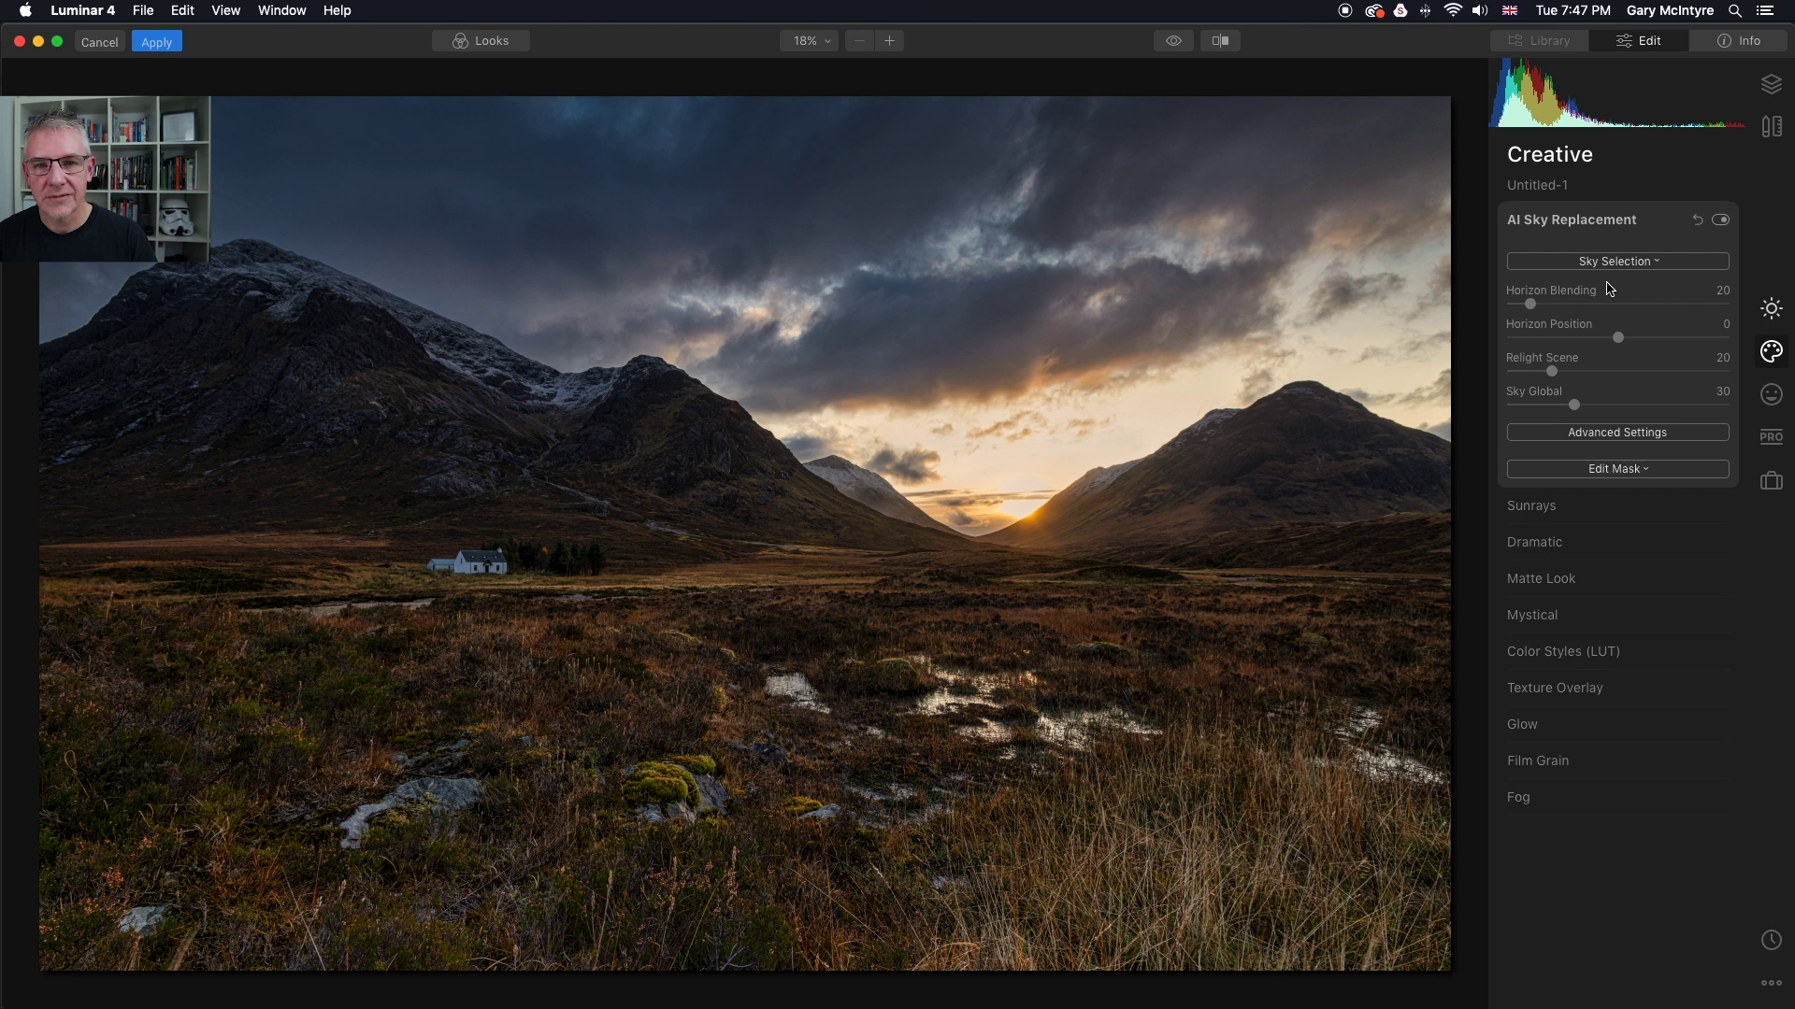
click(1587, 222)
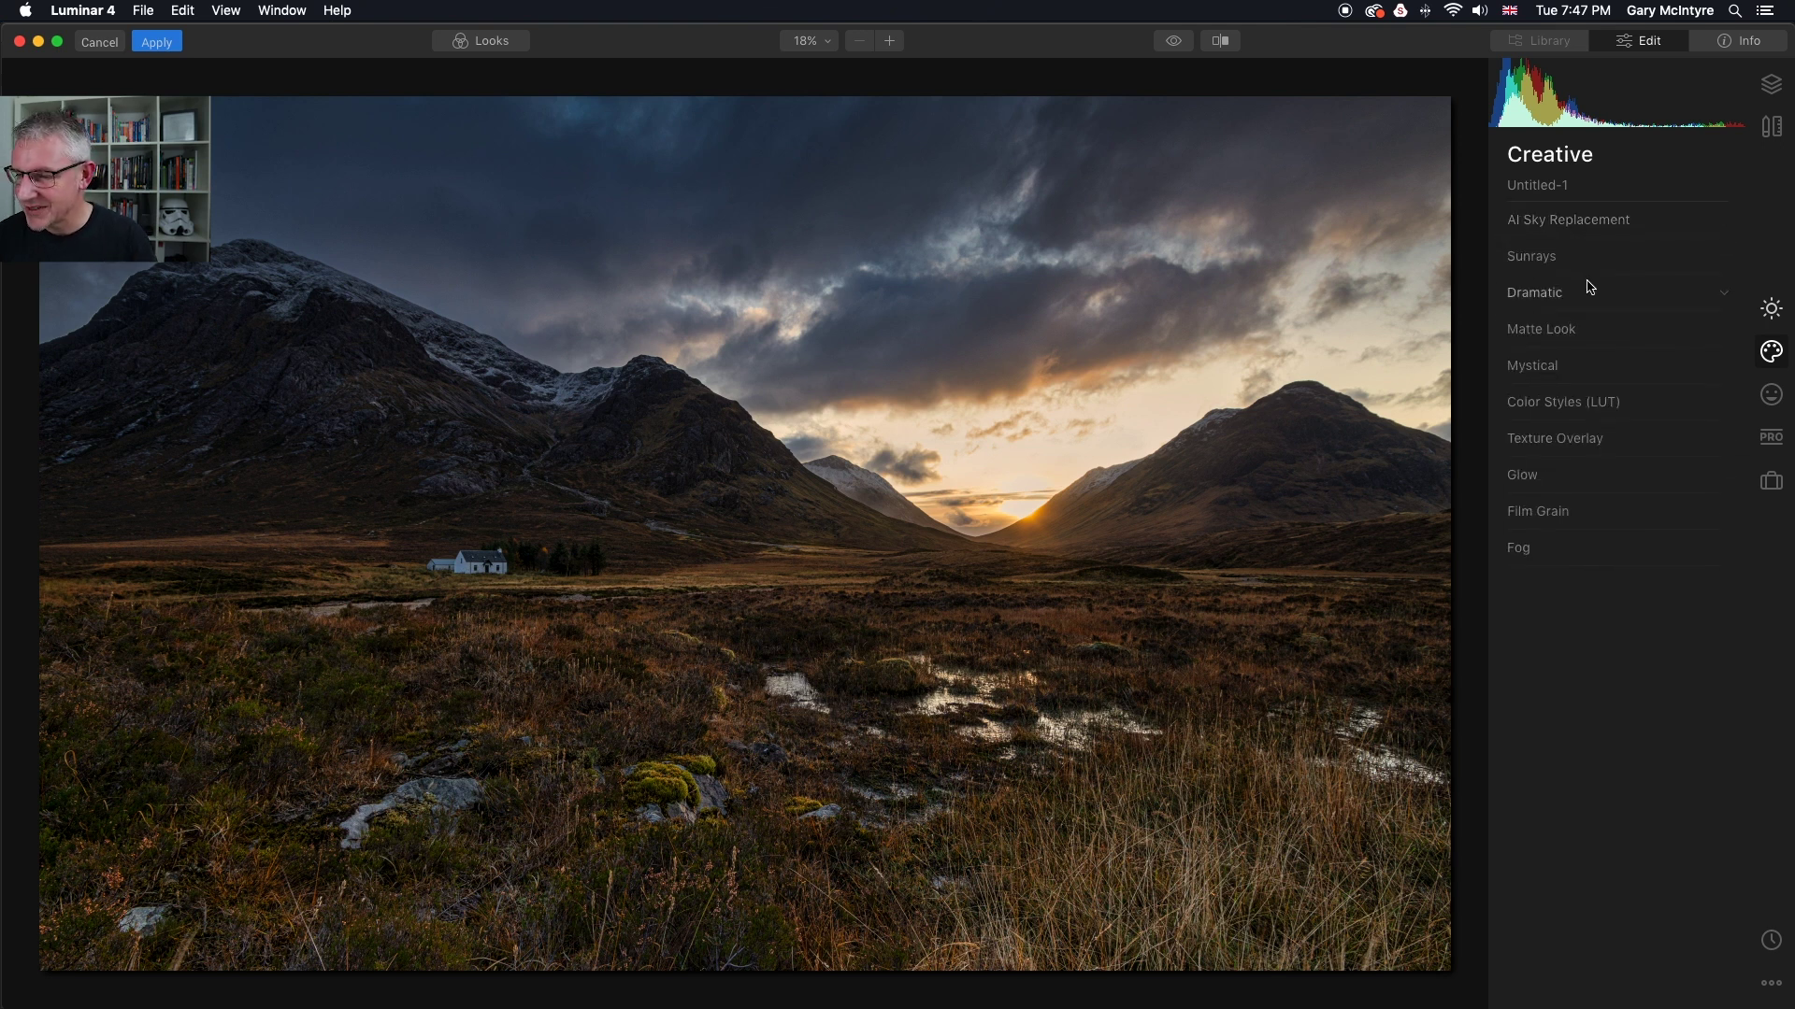
Apply the Portrait Orton Effect with an Amount of 4 and compare the photo with it off and on
click(1772, 393)
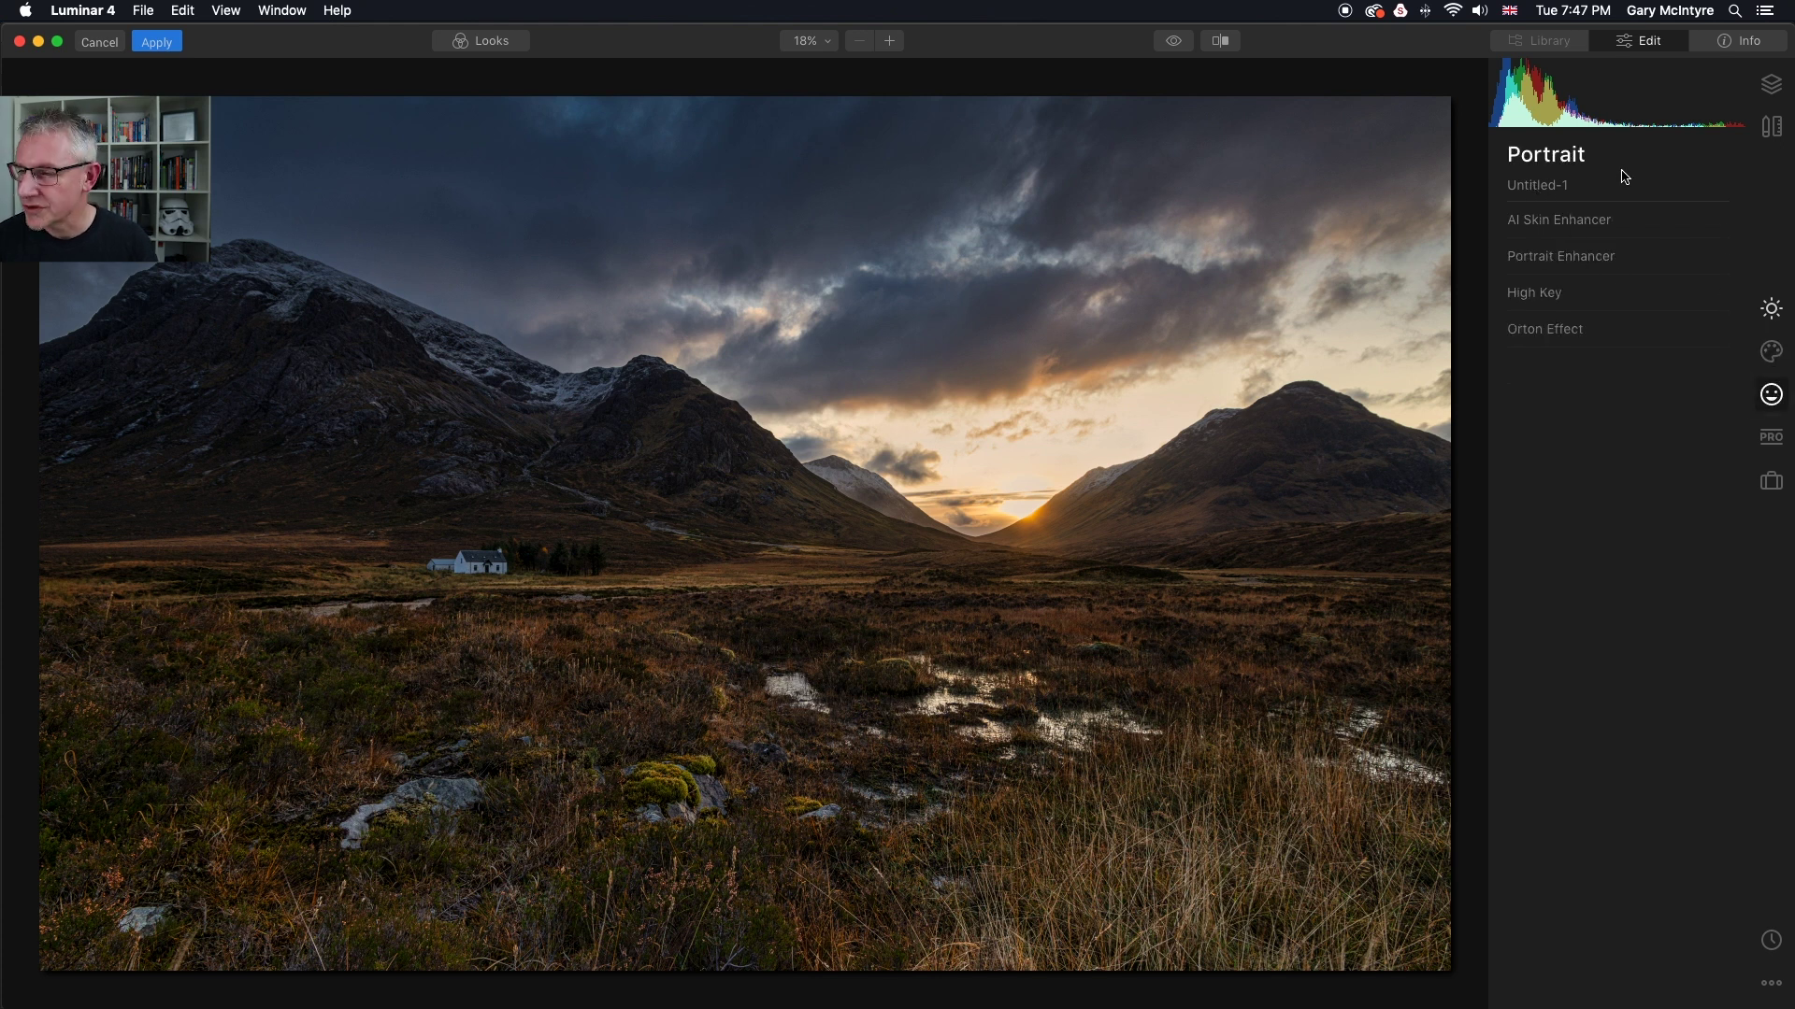
click(1559, 329)
drag(1508, 400, 1523, 405)
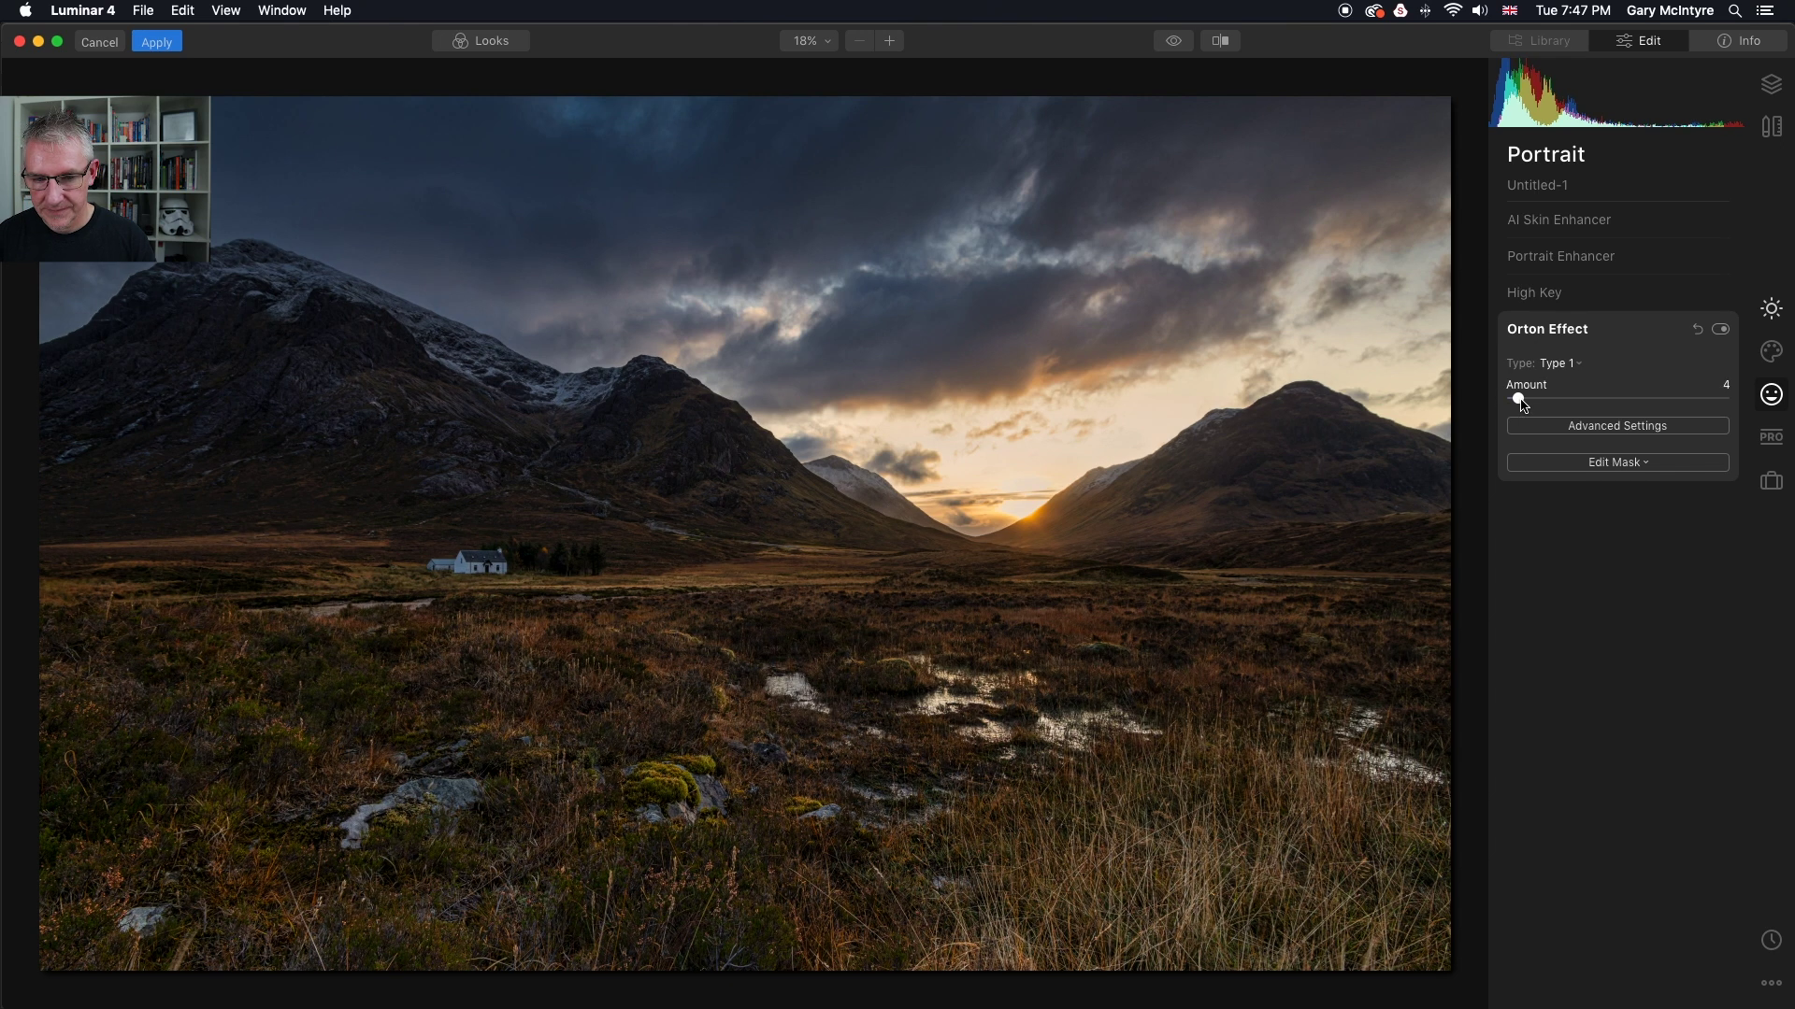
click(1720, 330)
click(1720, 330)
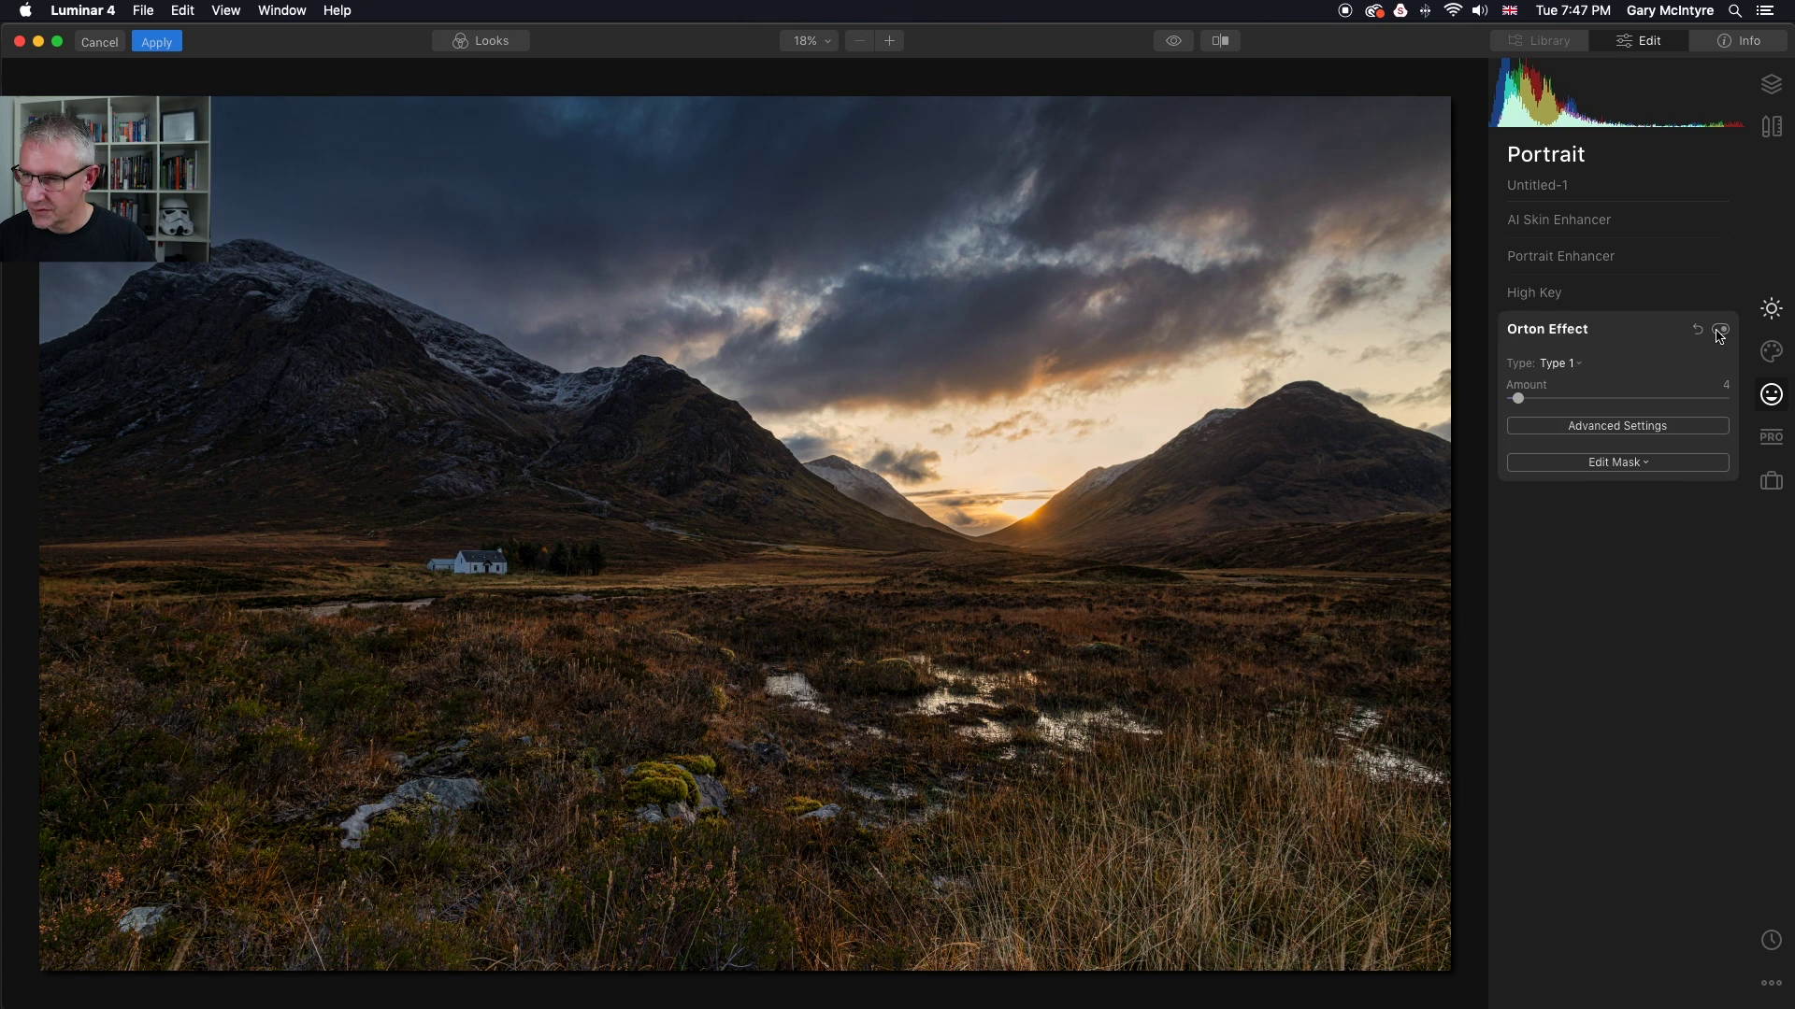
click(1720, 330)
click(1719, 330)
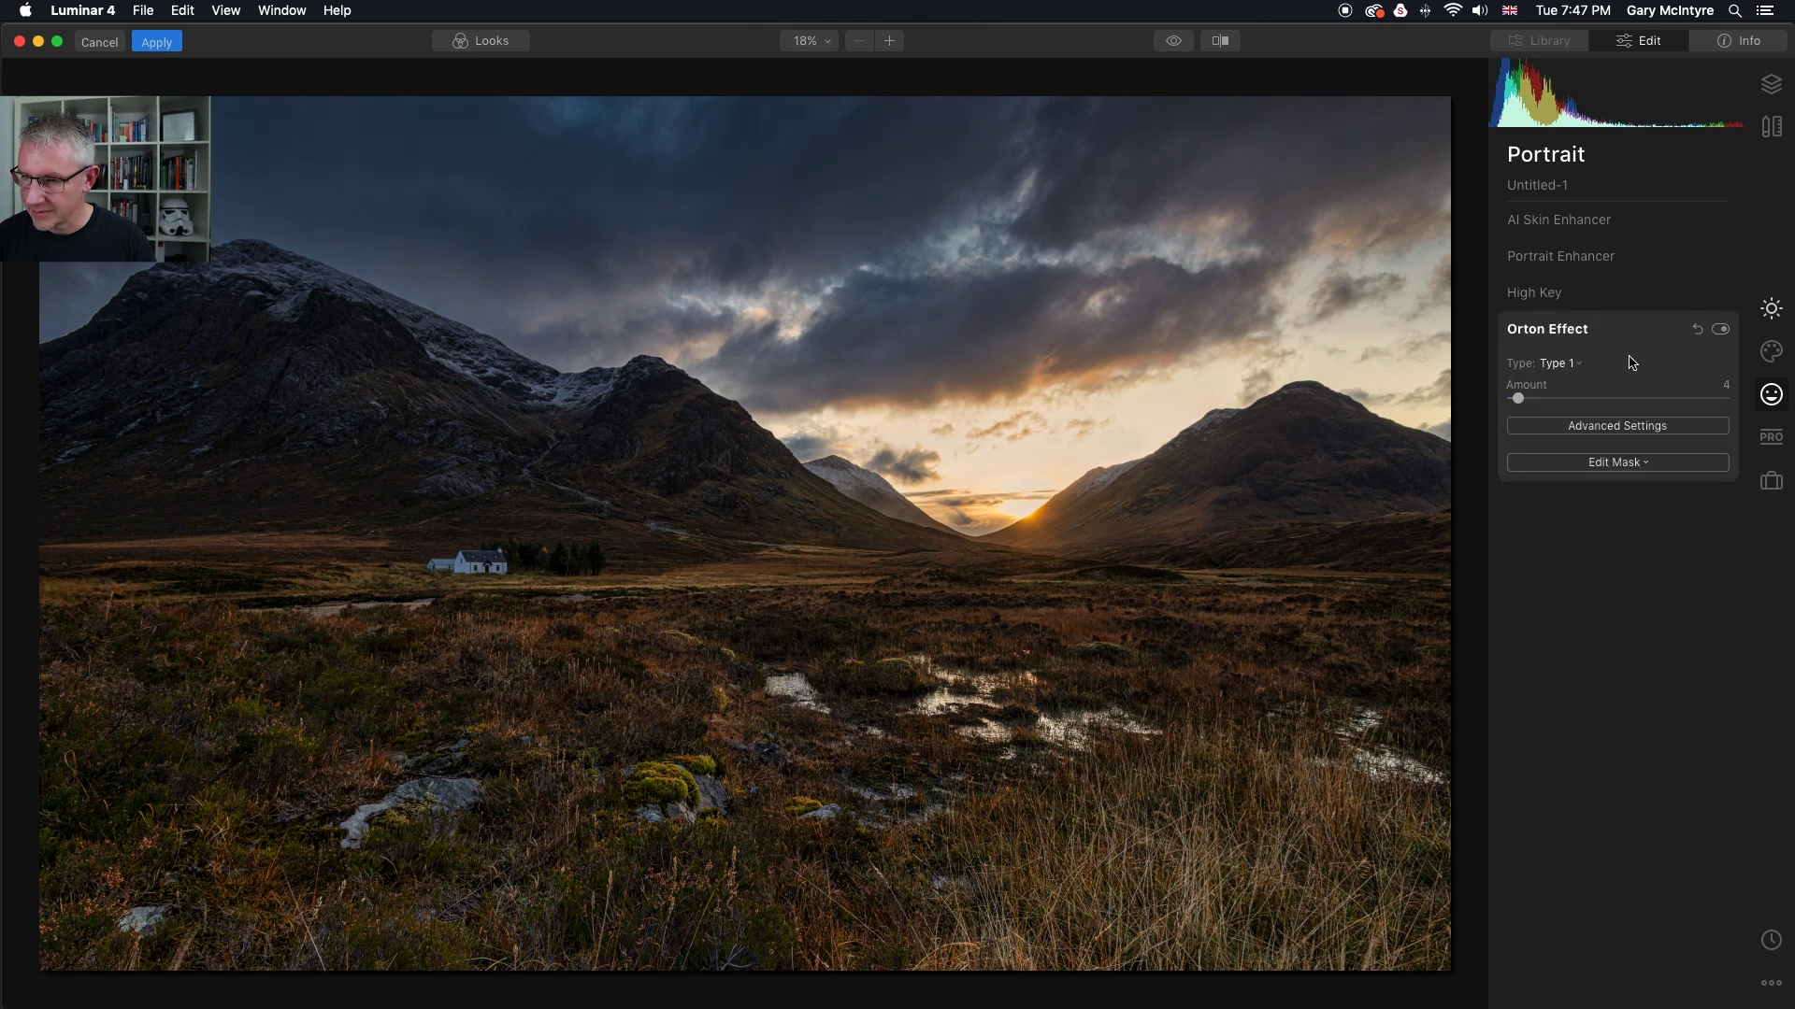
Raise the Orton Effect Amount to 8 and check the difference by switching the effect off and on
drag(1521, 402, 1530, 402)
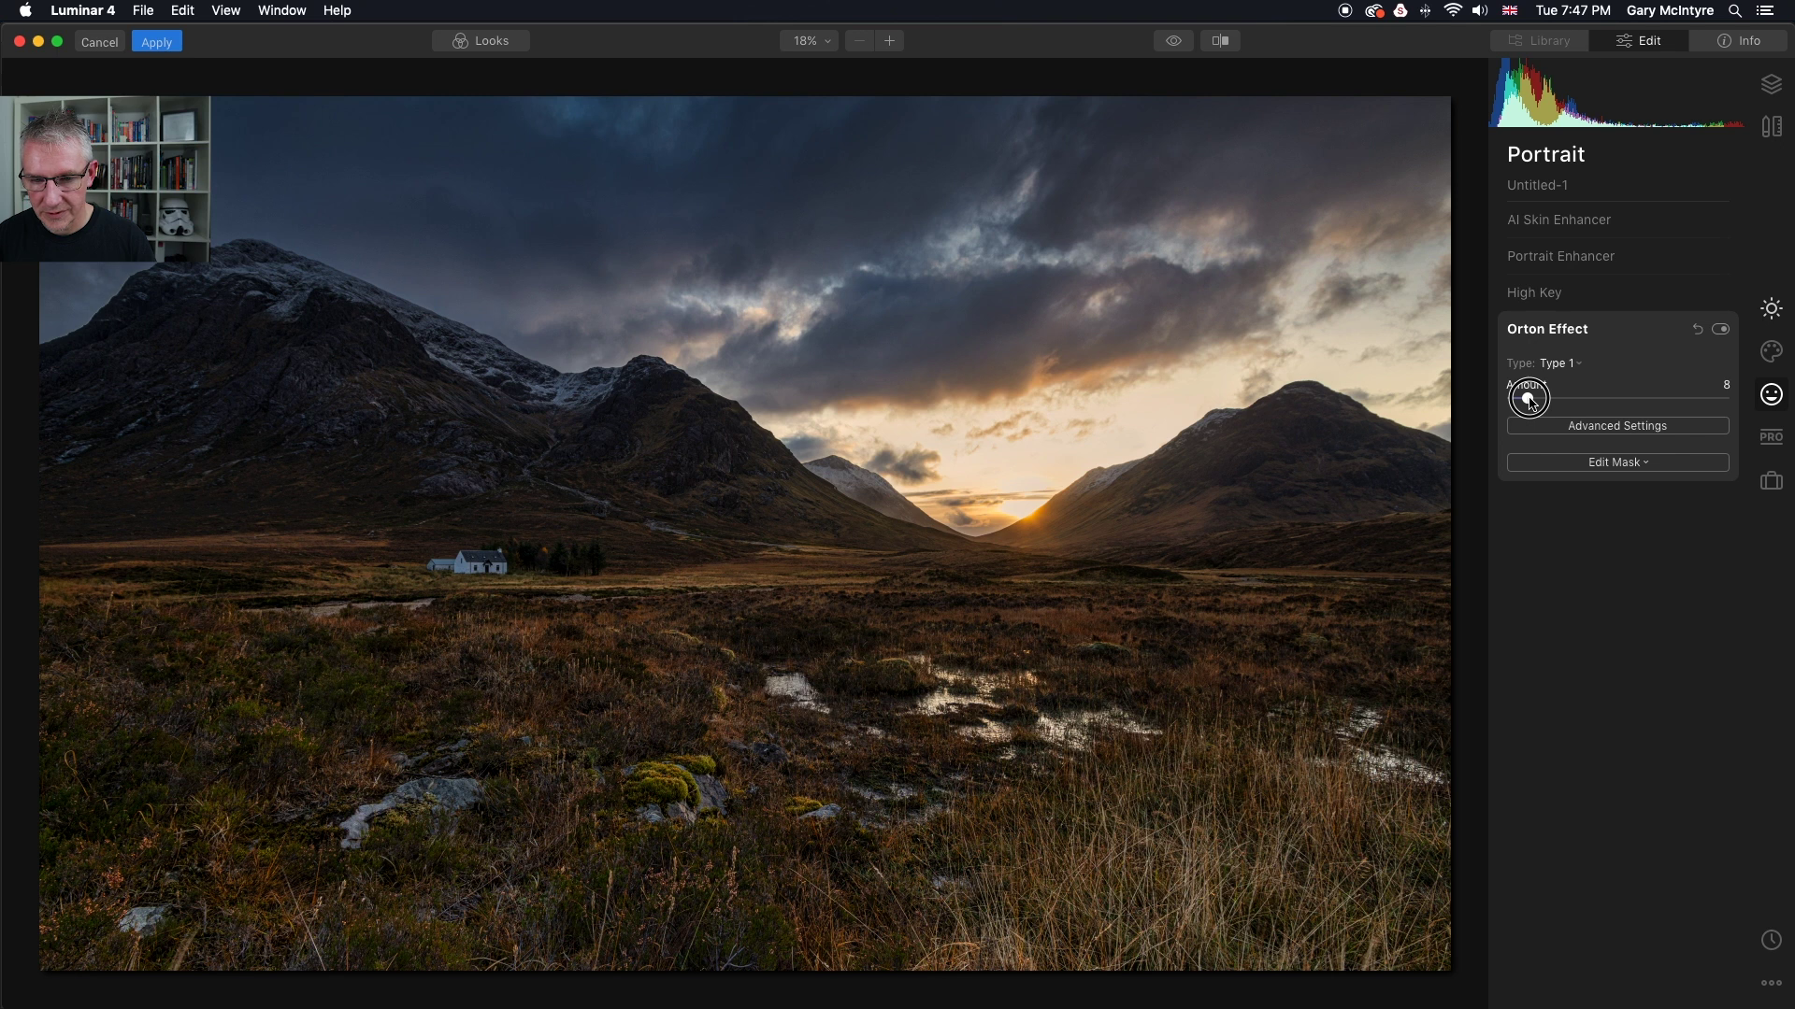
click(1719, 330)
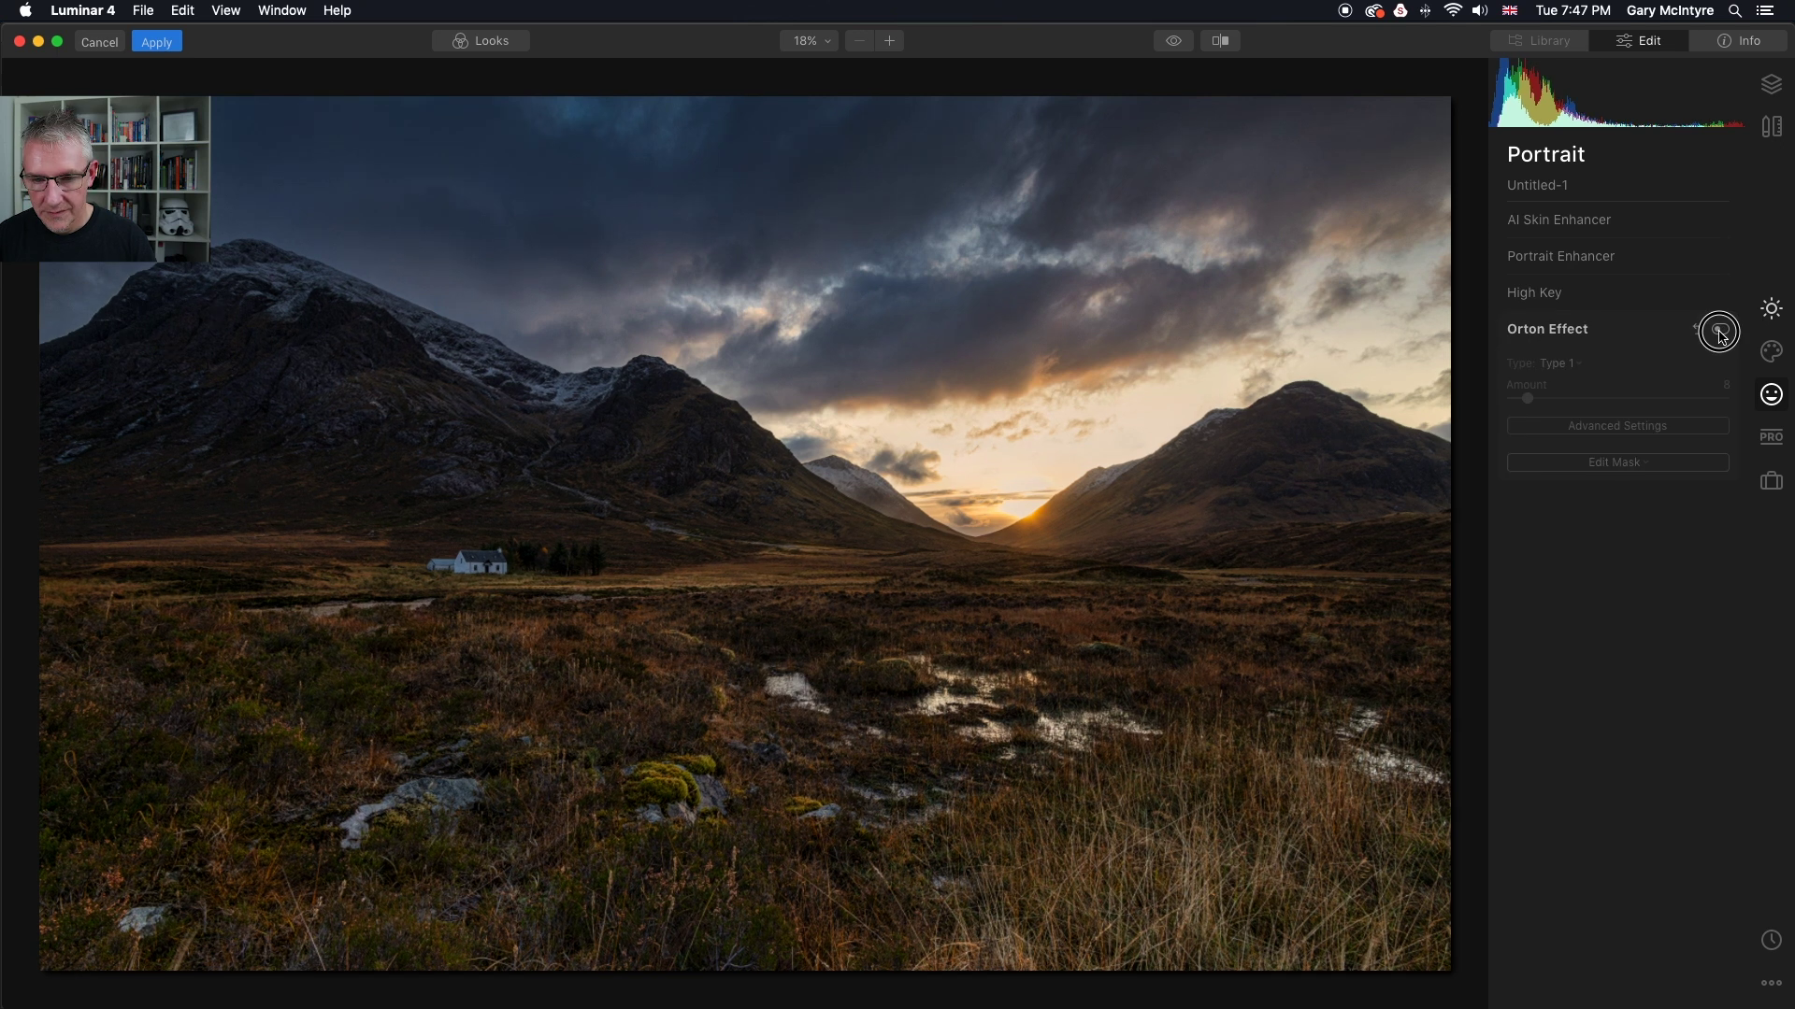
click(1720, 330)
click(1719, 330)
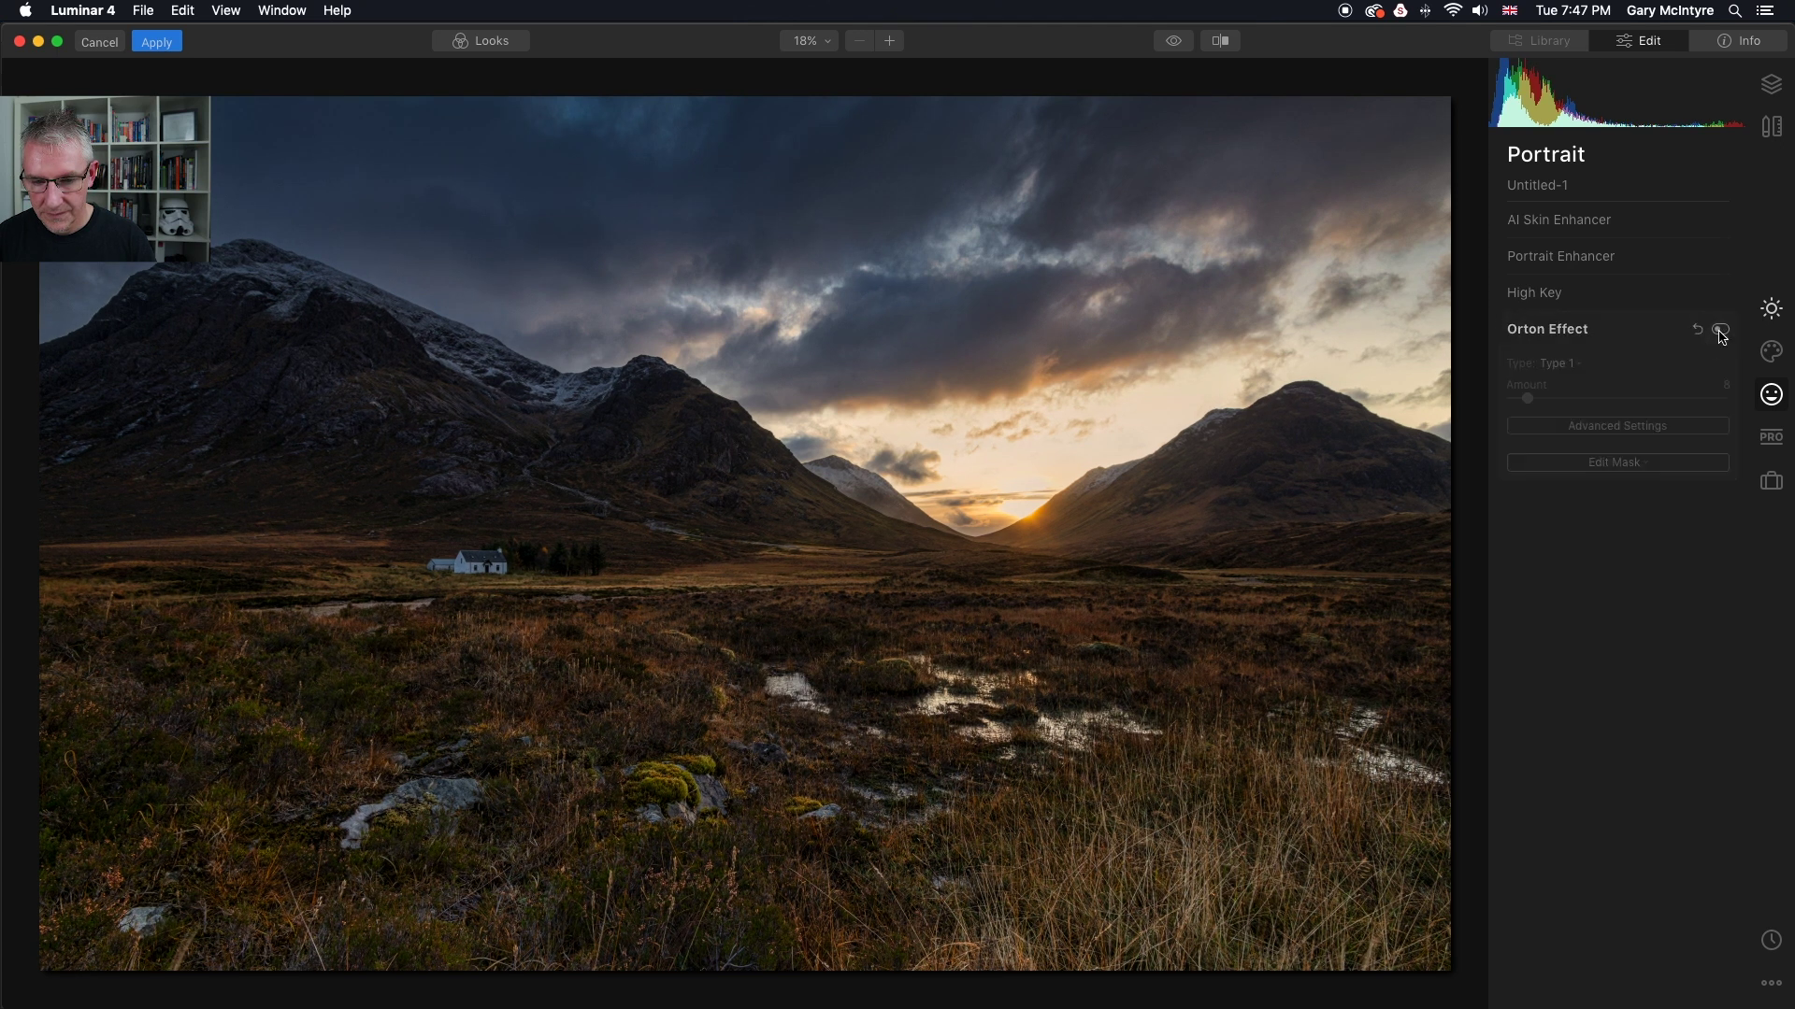
click(1720, 330)
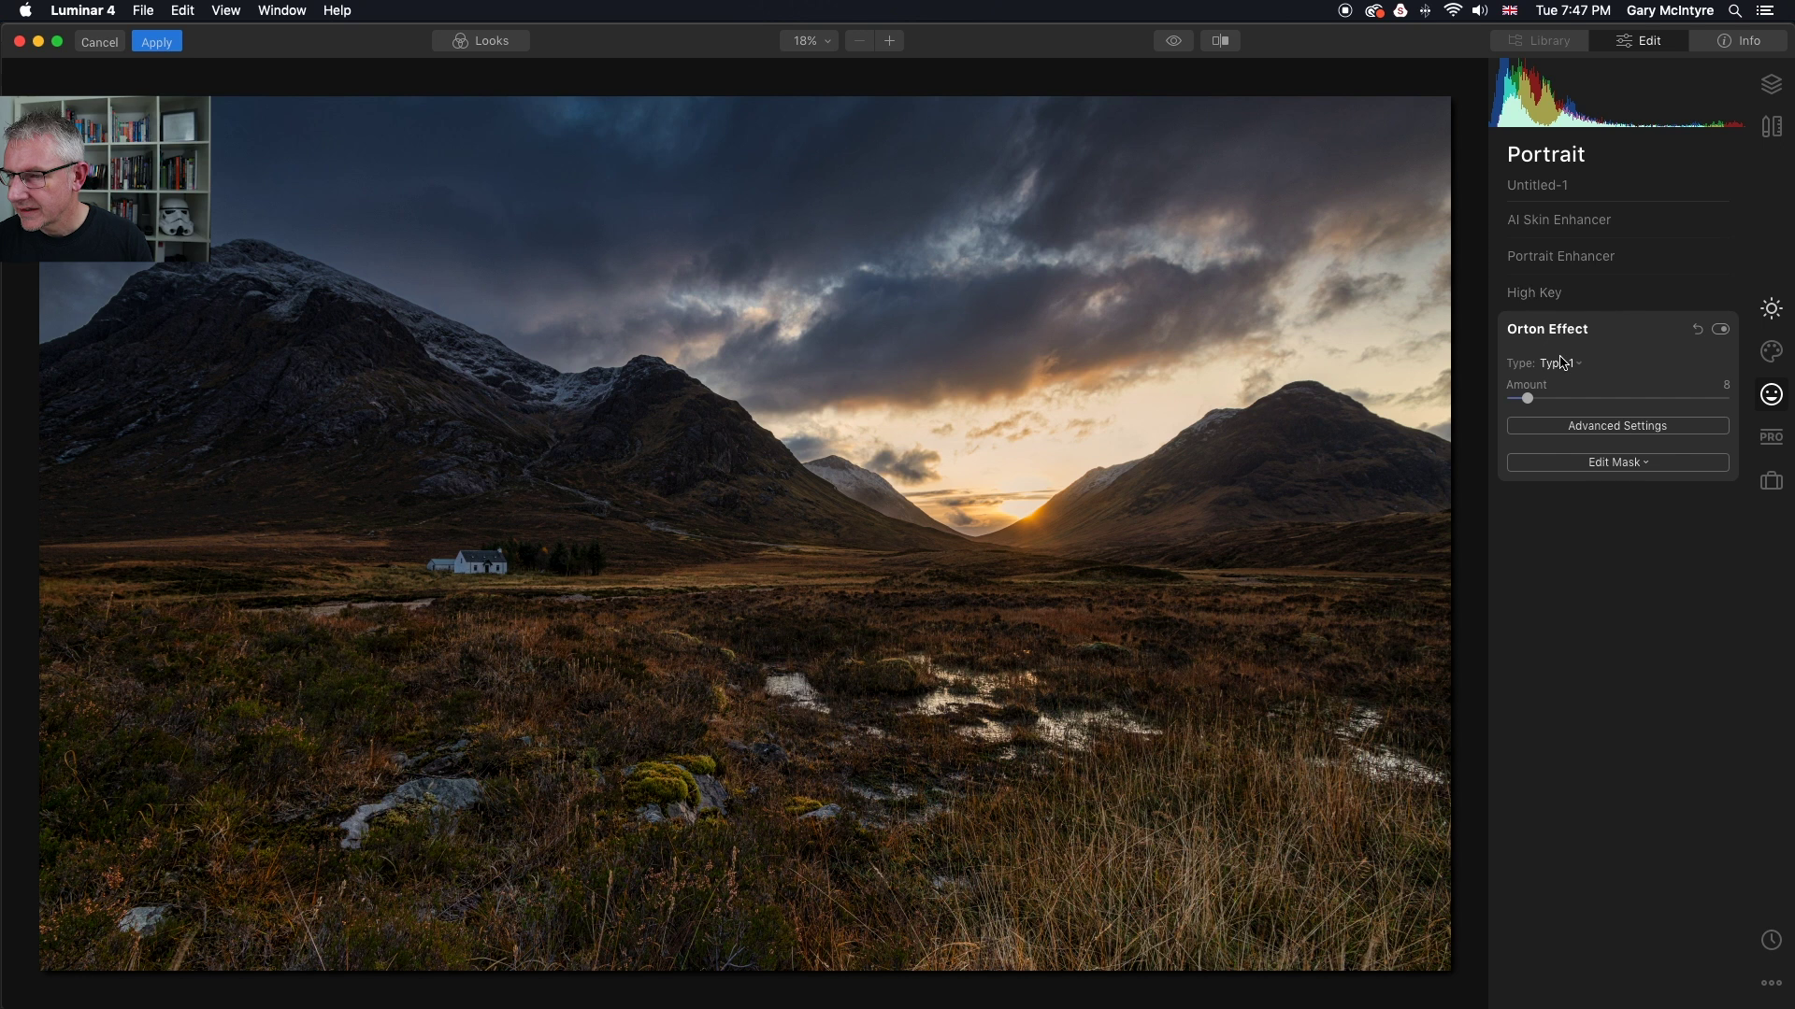
click(1544, 332)
Try Professional Advanced Contrast with Highlights Contrast 71 and Highlights Balance 46, and reset the filter
click(1771, 437)
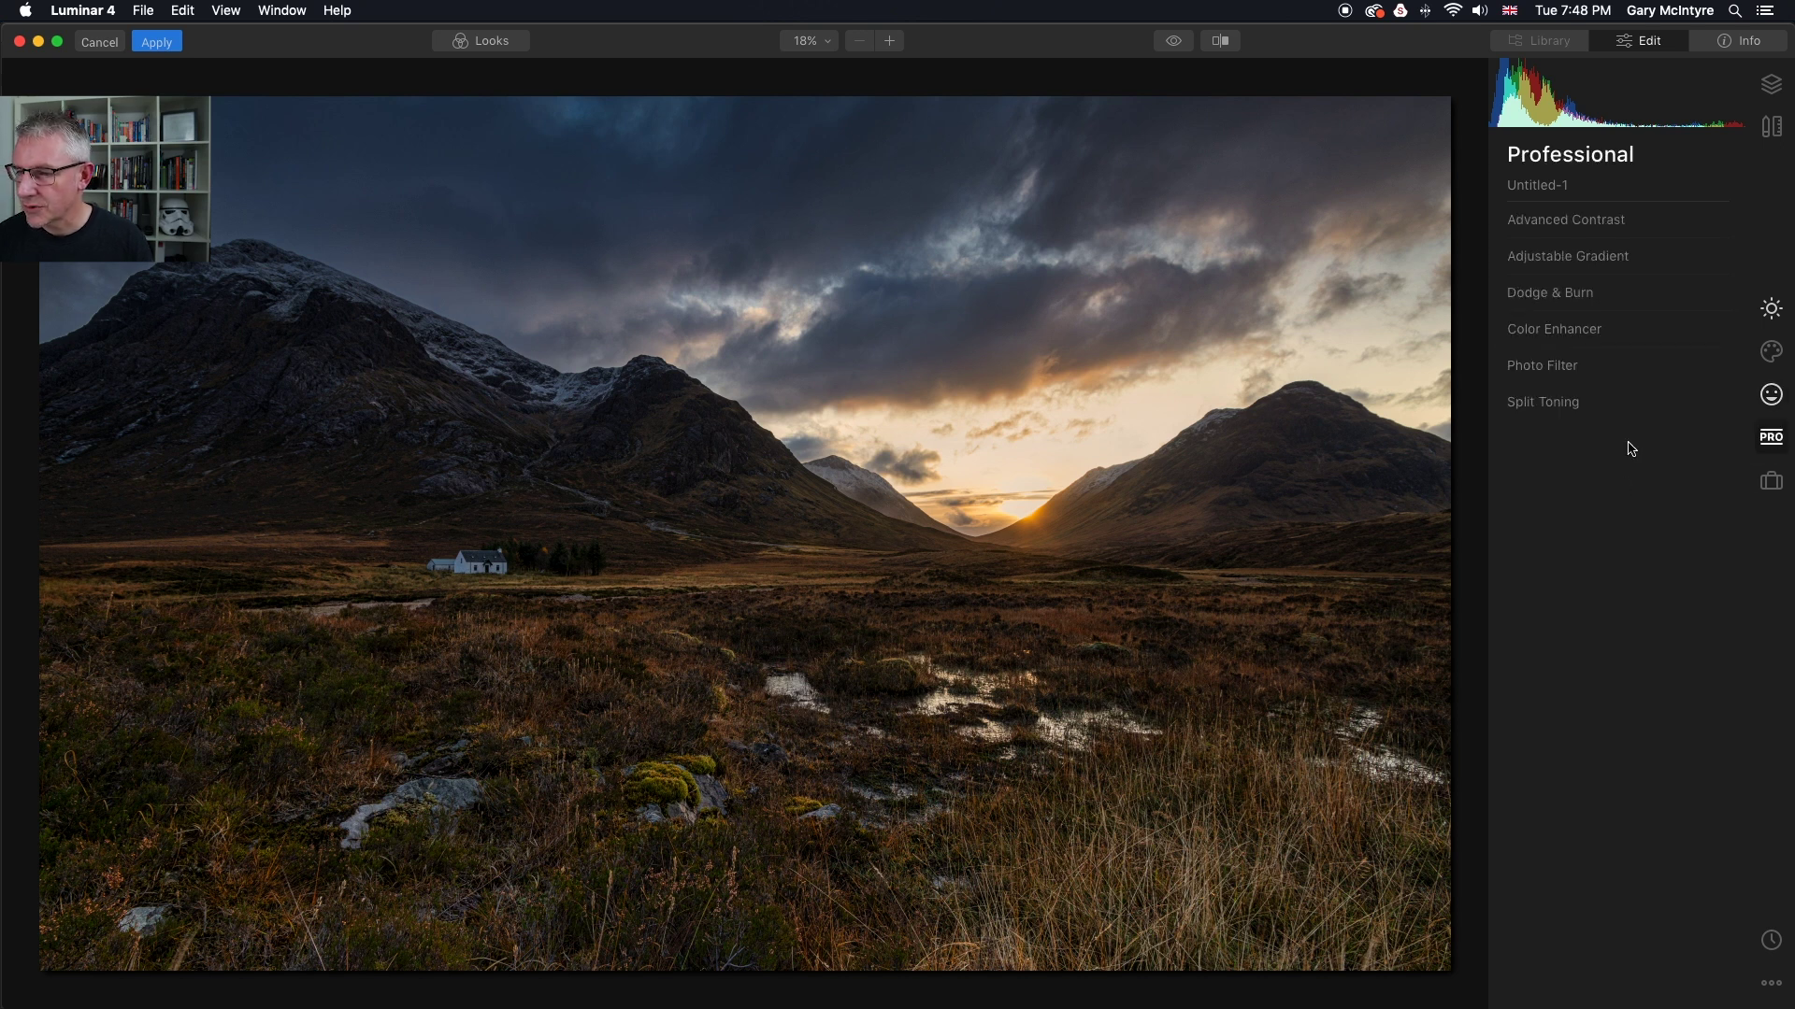
click(1577, 224)
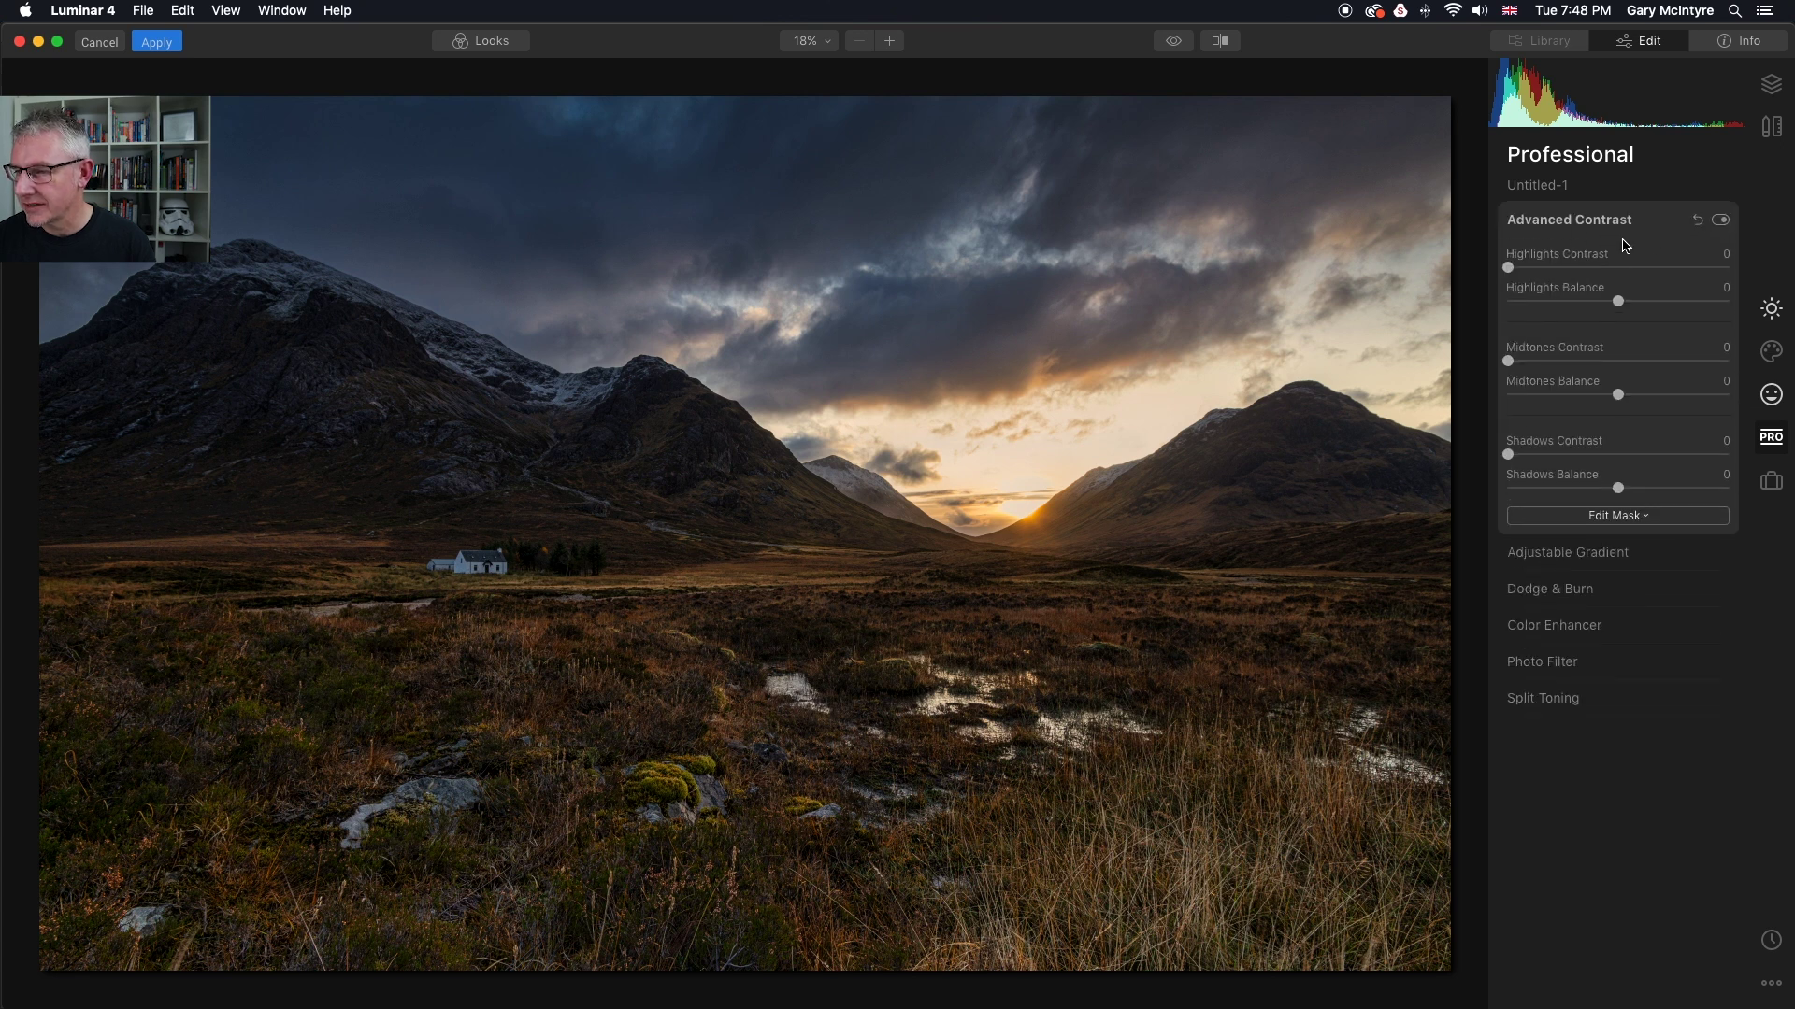
drag(1508, 268, 1670, 276)
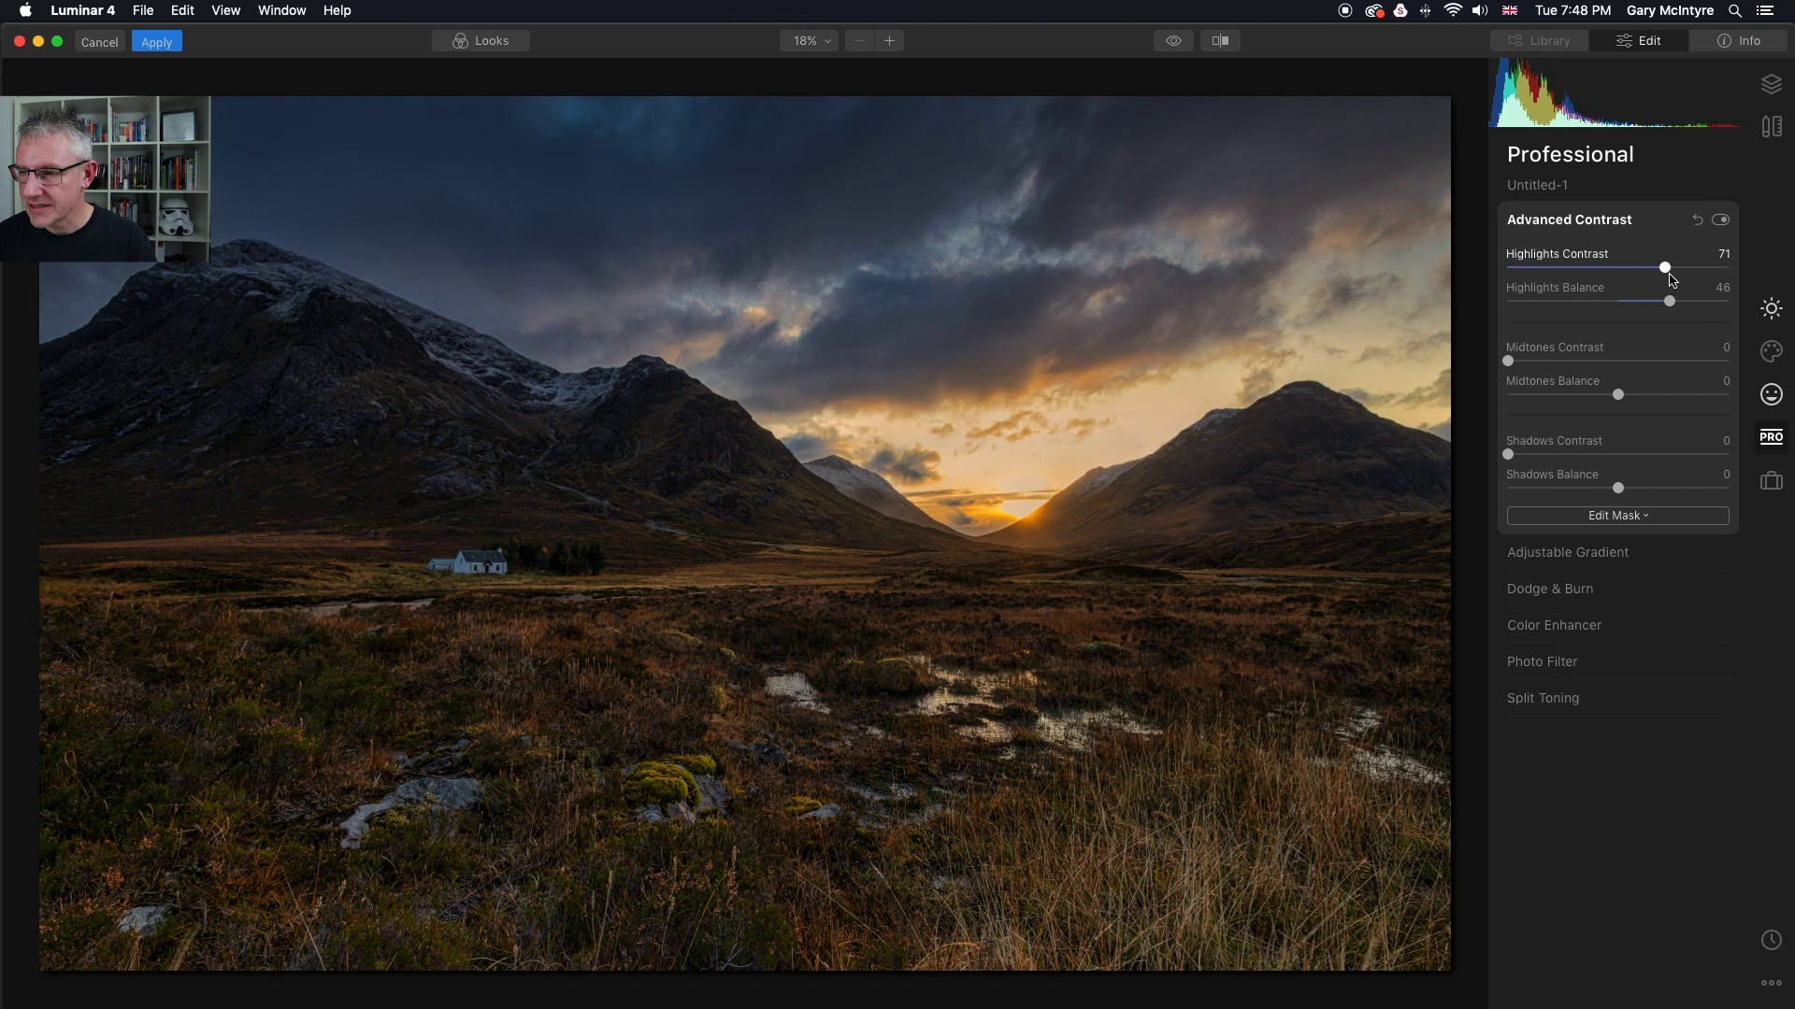
click(1698, 221)
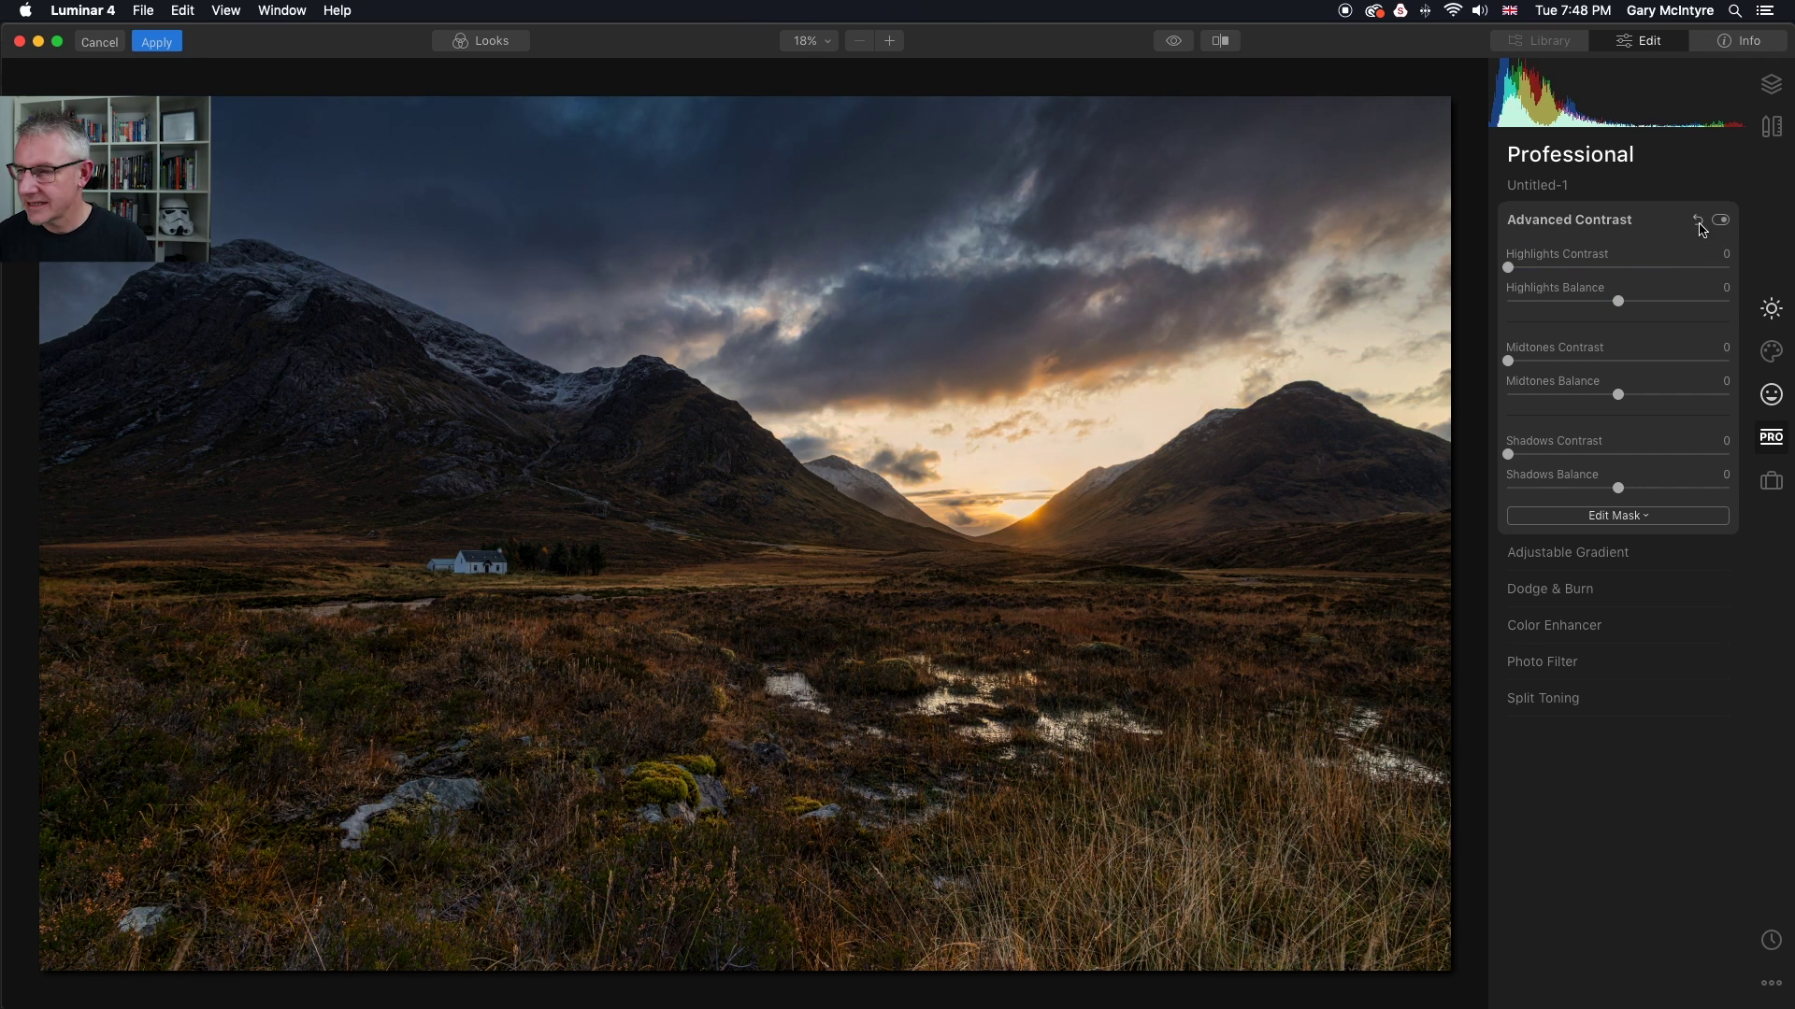
click(1592, 221)
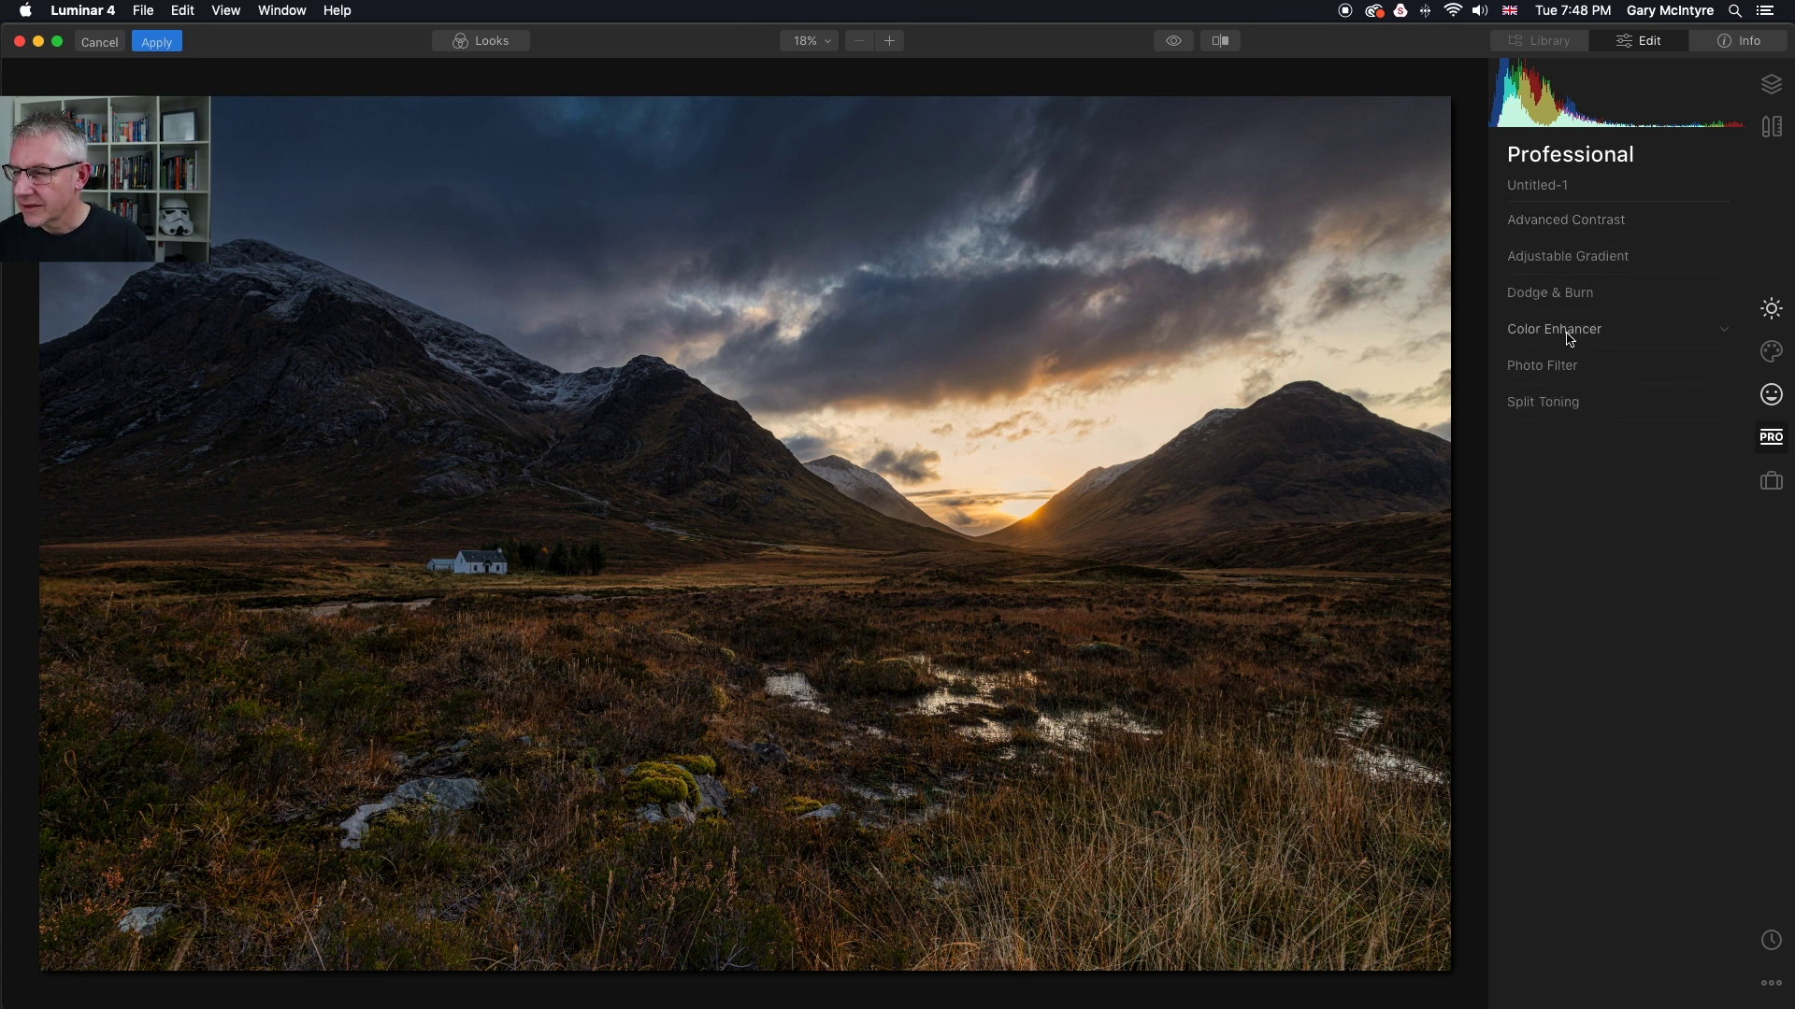
Try a strongly reduced Brilliance in the Color Enhancer and reset the filter
click(1570, 333)
drag(1622, 383, 1519, 380)
click(1697, 329)
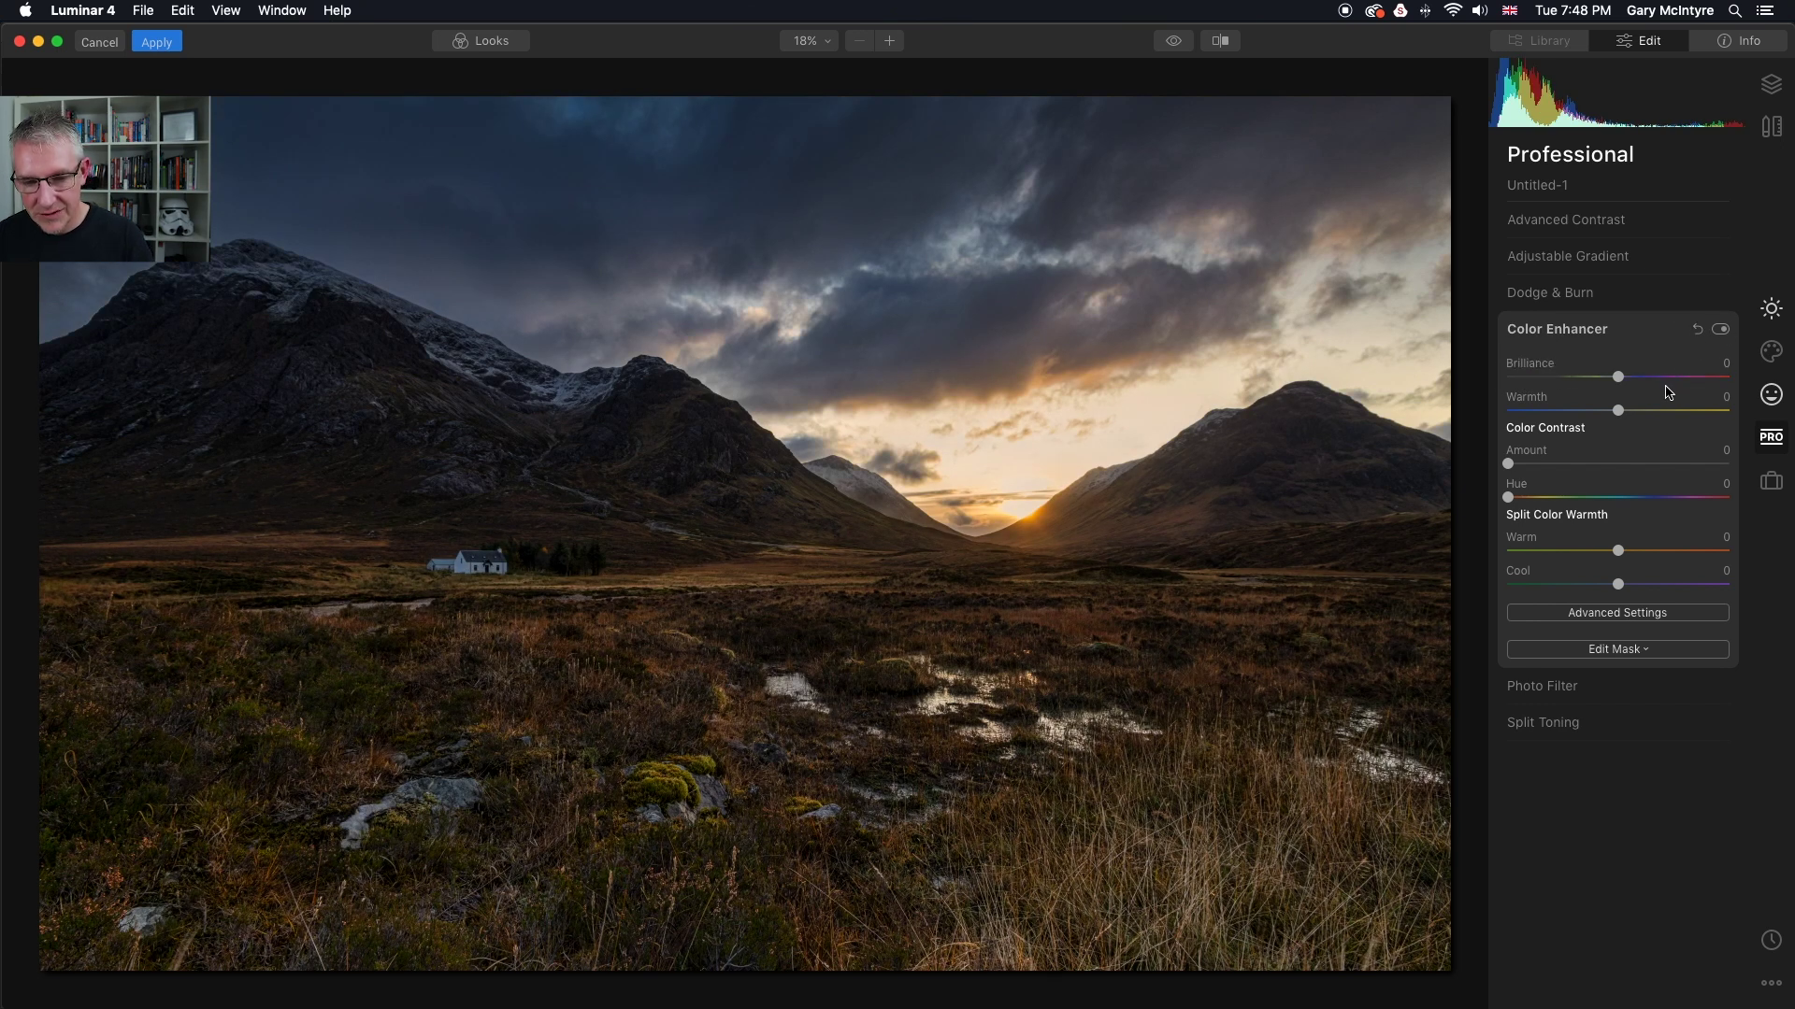
click(1573, 335)
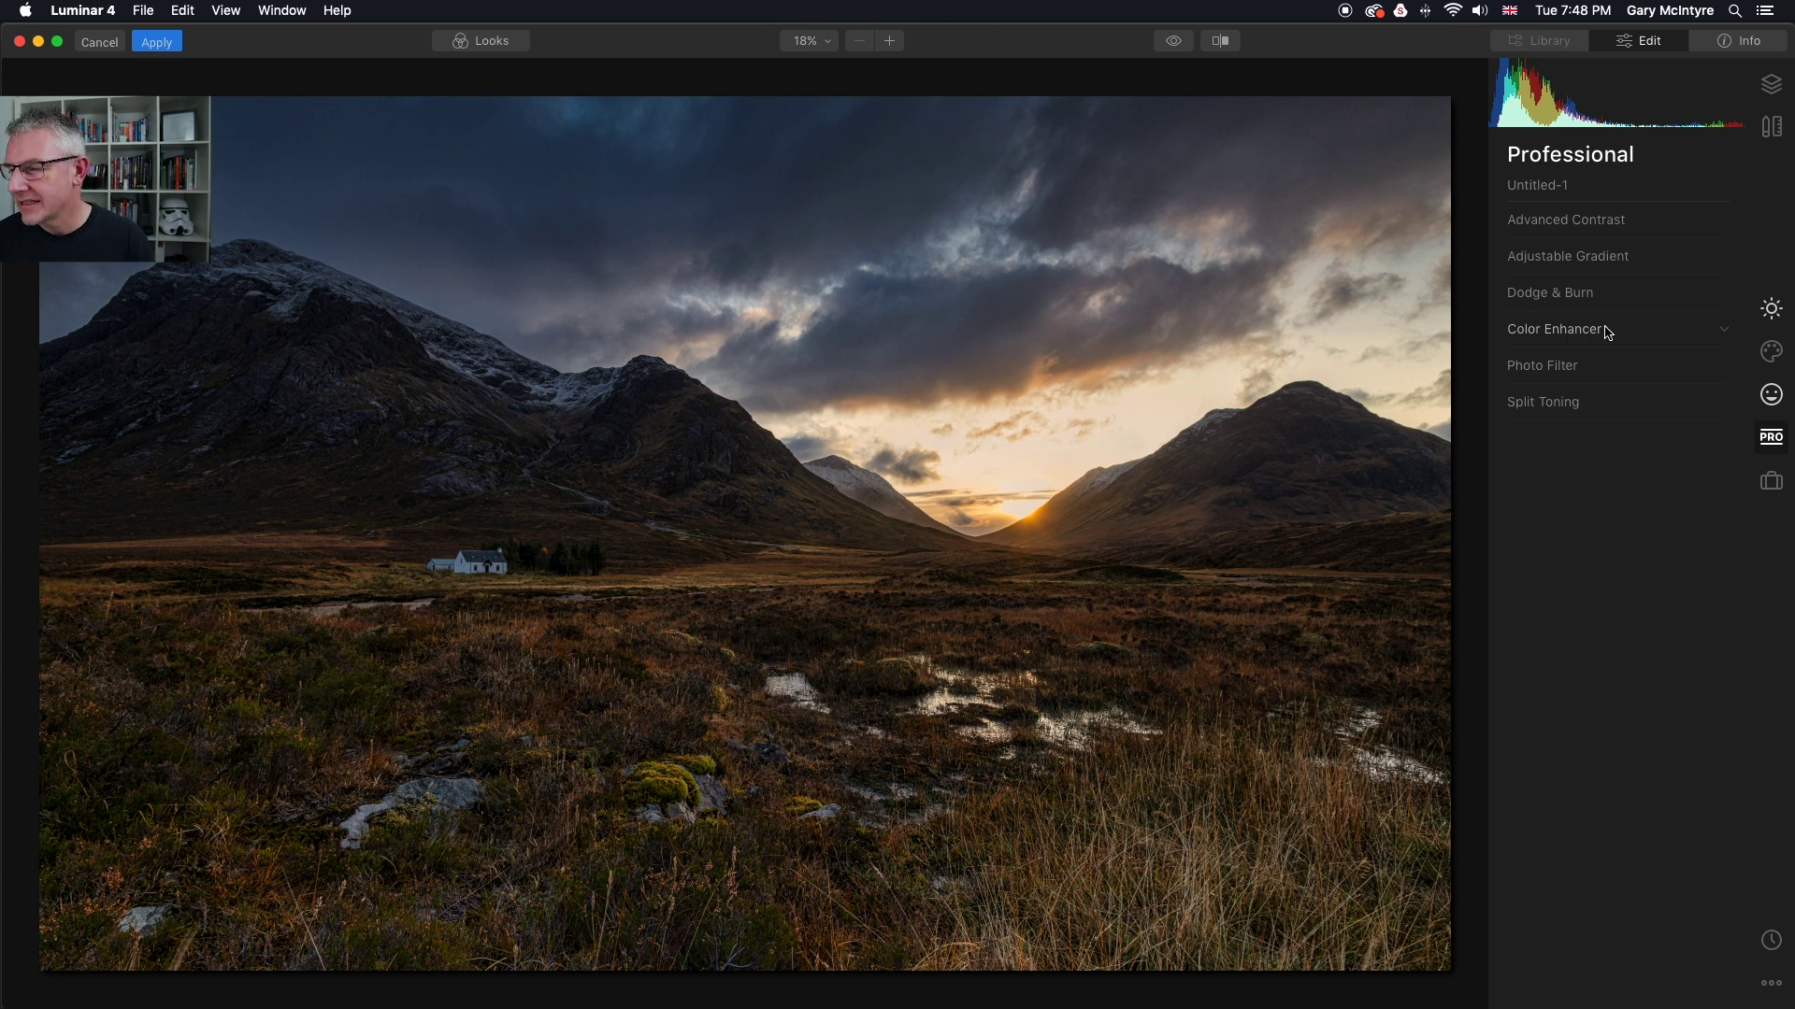
click(1768, 310)
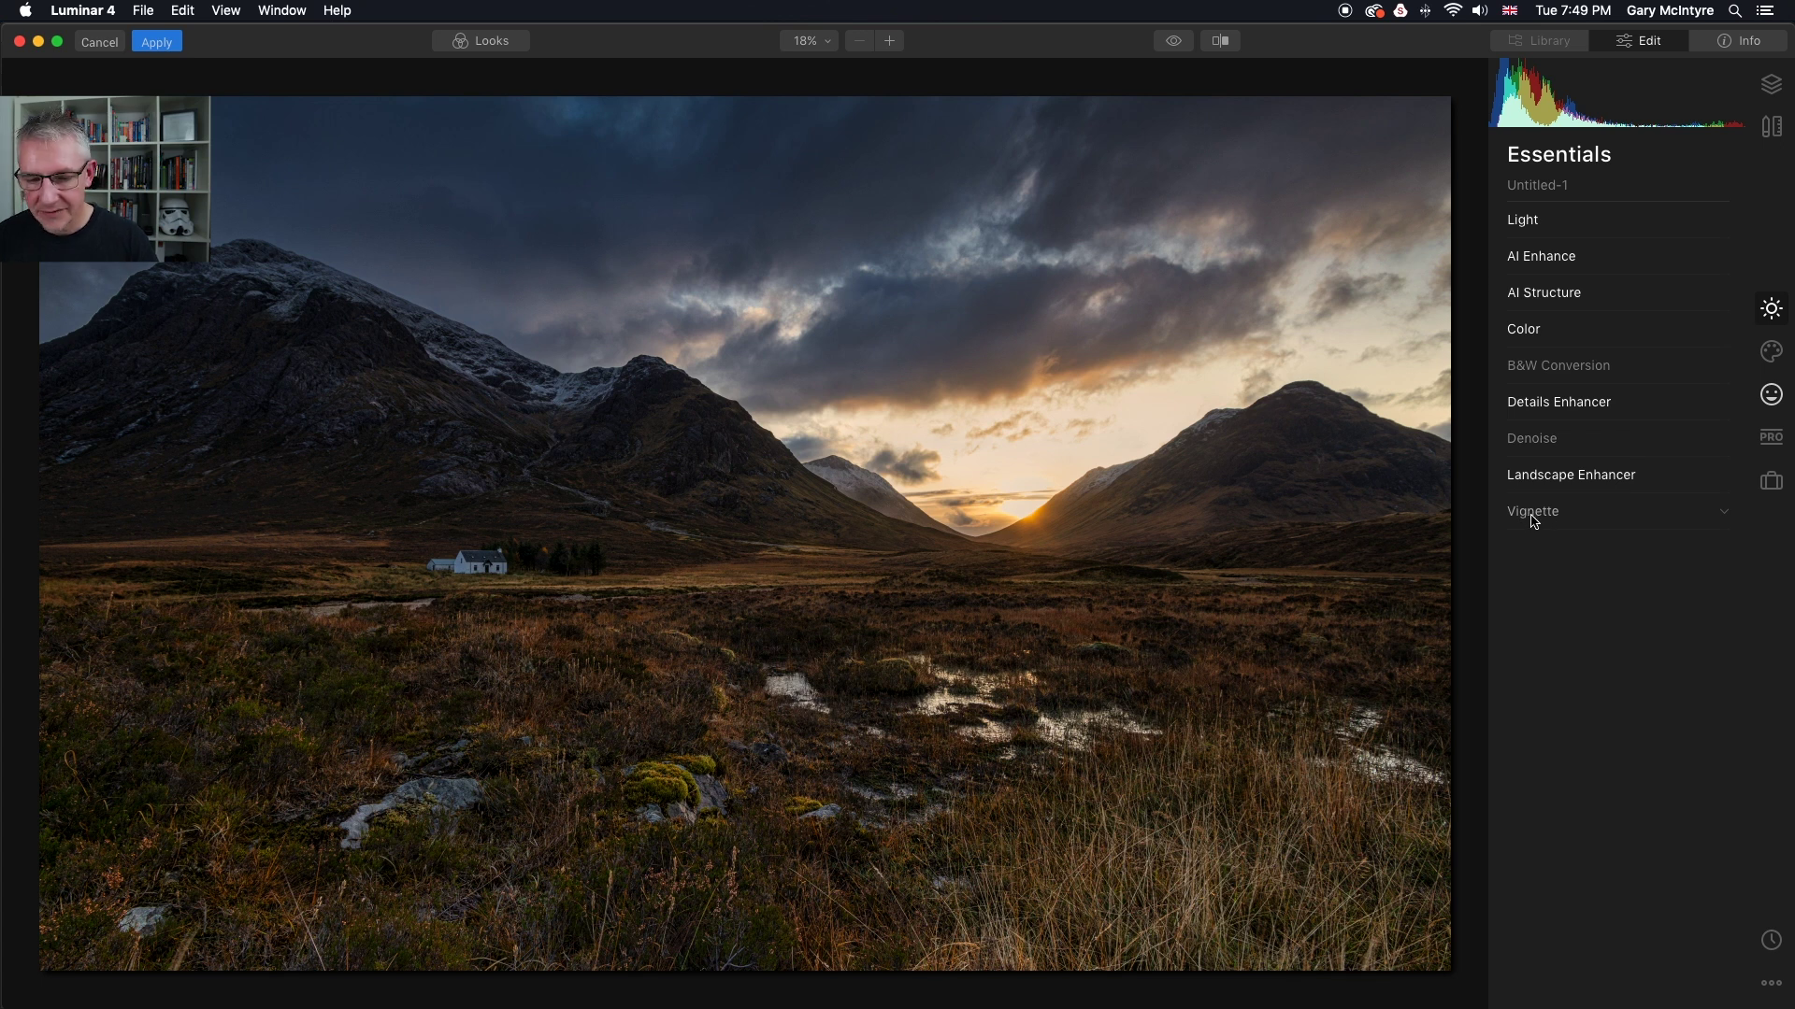
click(1773, 441)
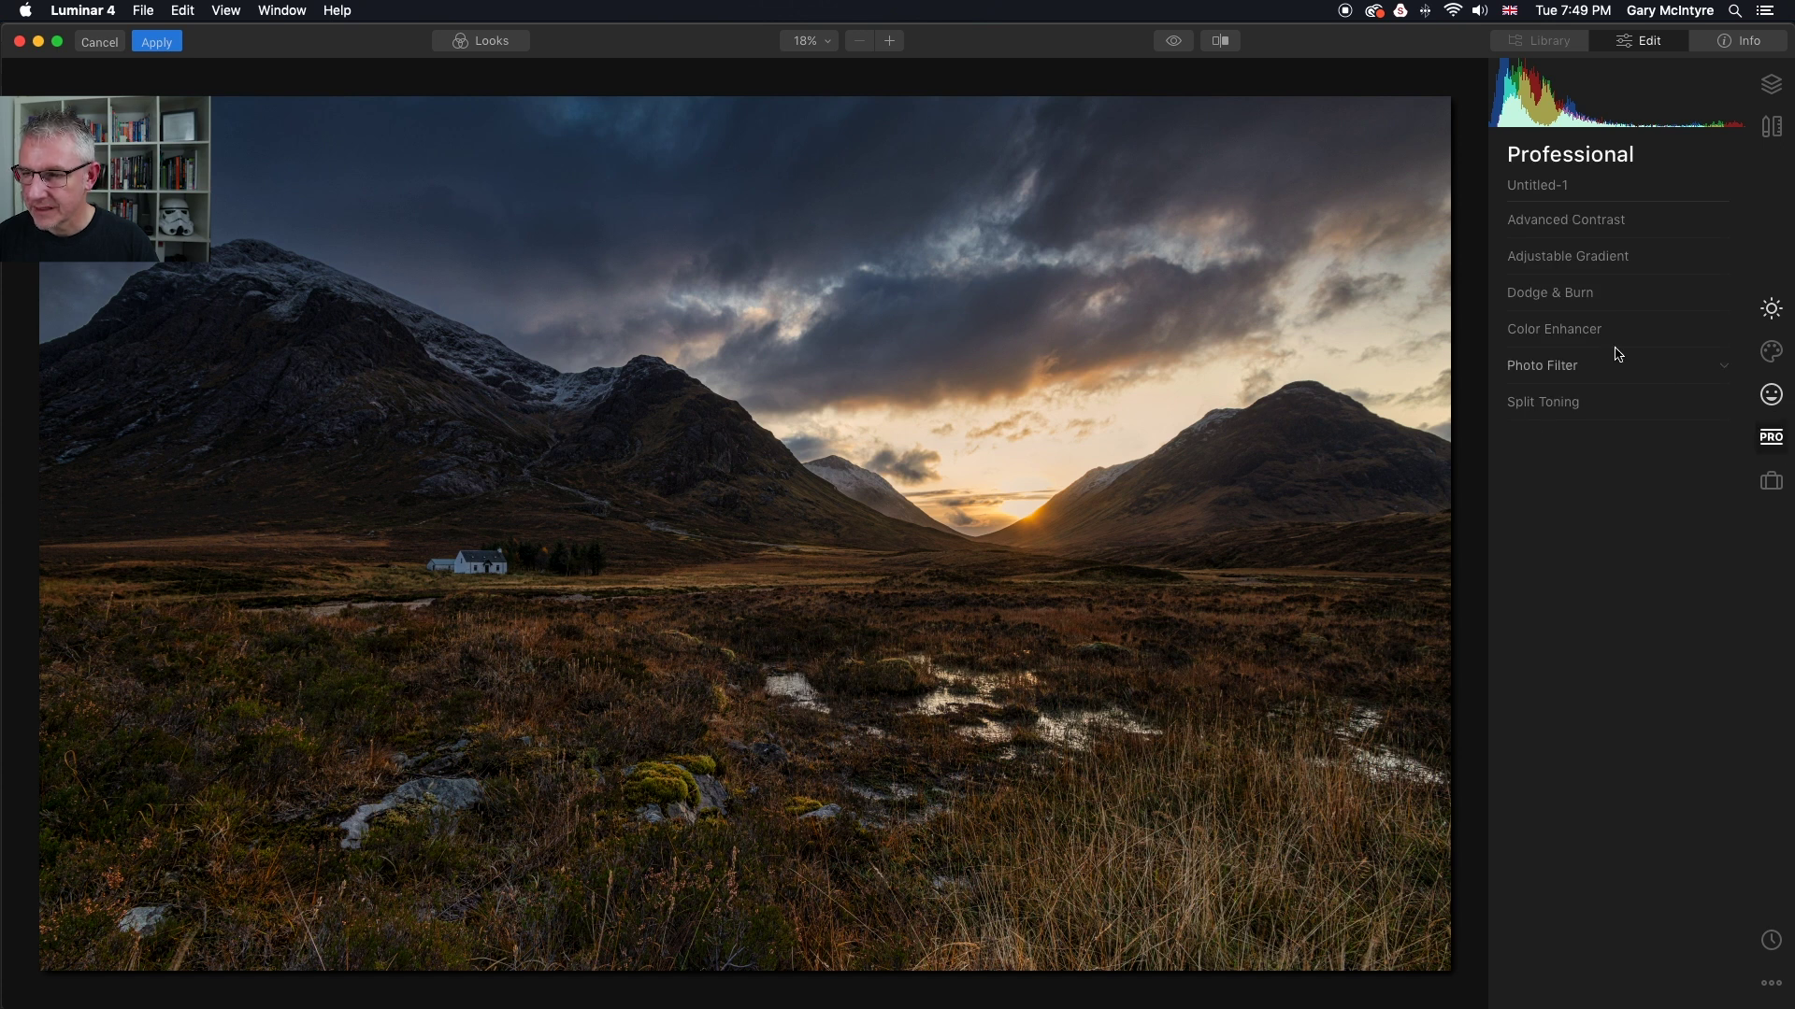
Start Dodge & Burn painting with a Lighten brush at 10% strength and size 52
click(1553, 296)
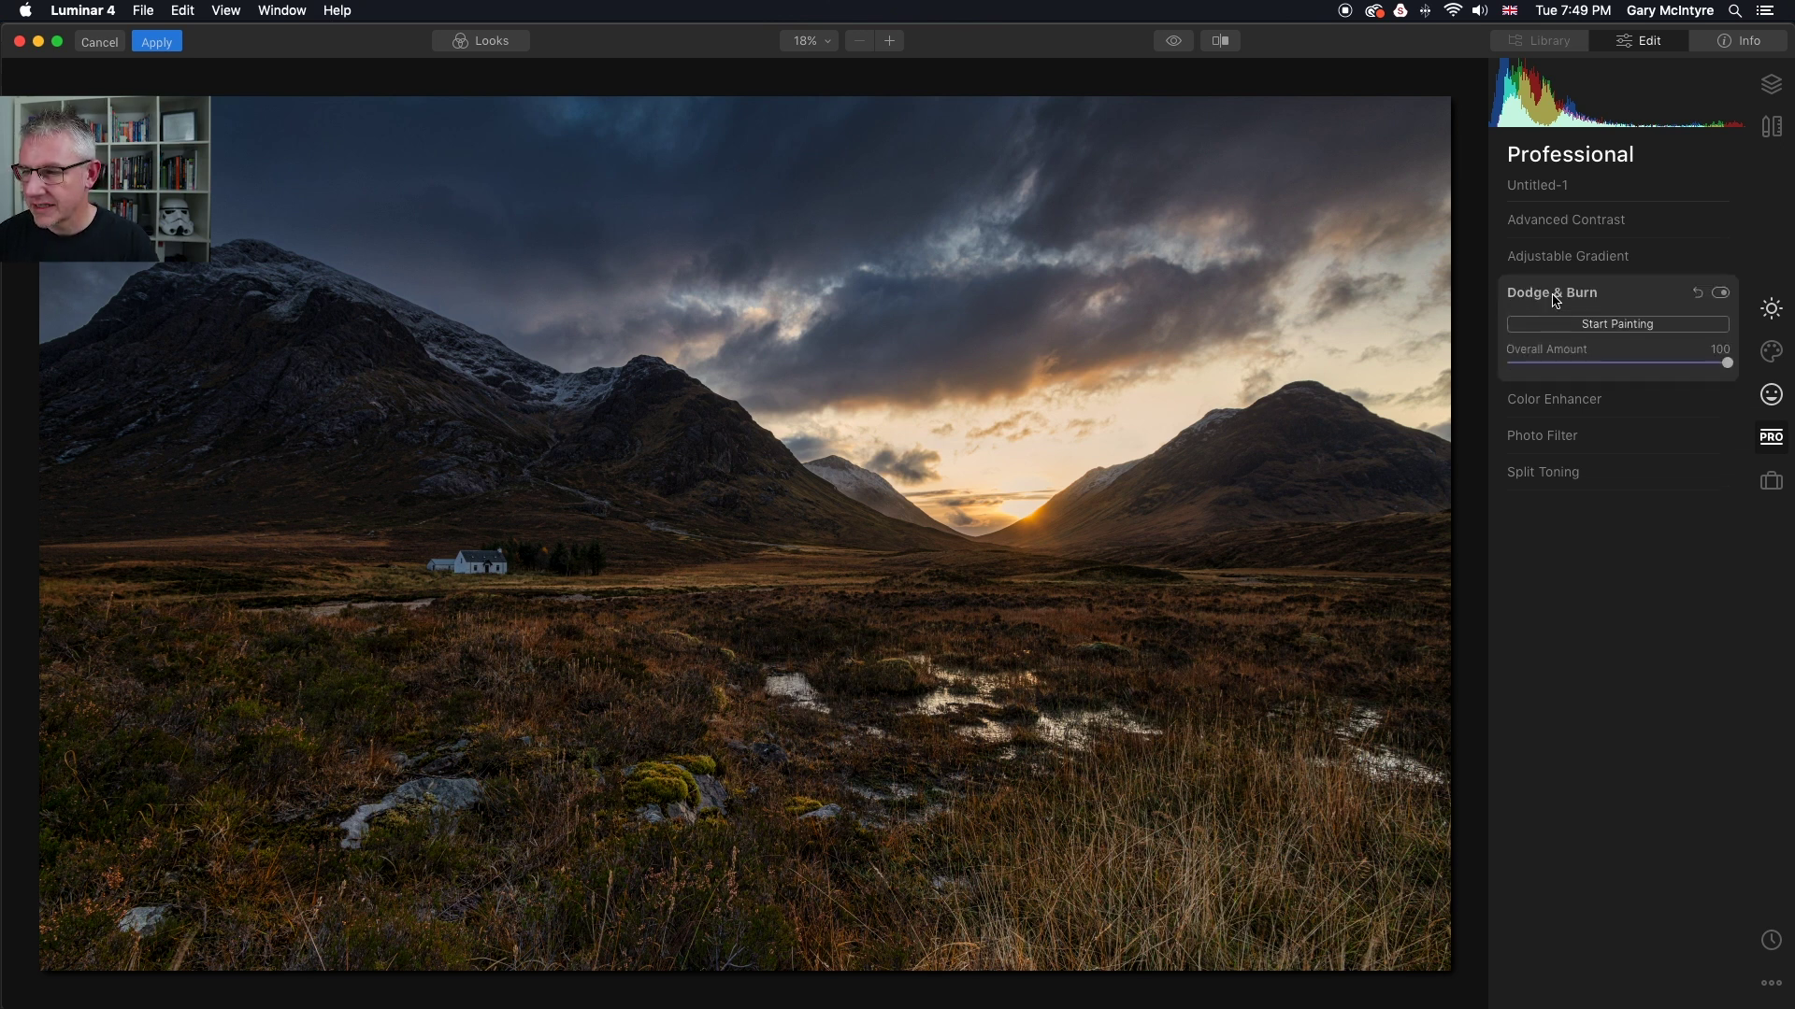
click(1617, 325)
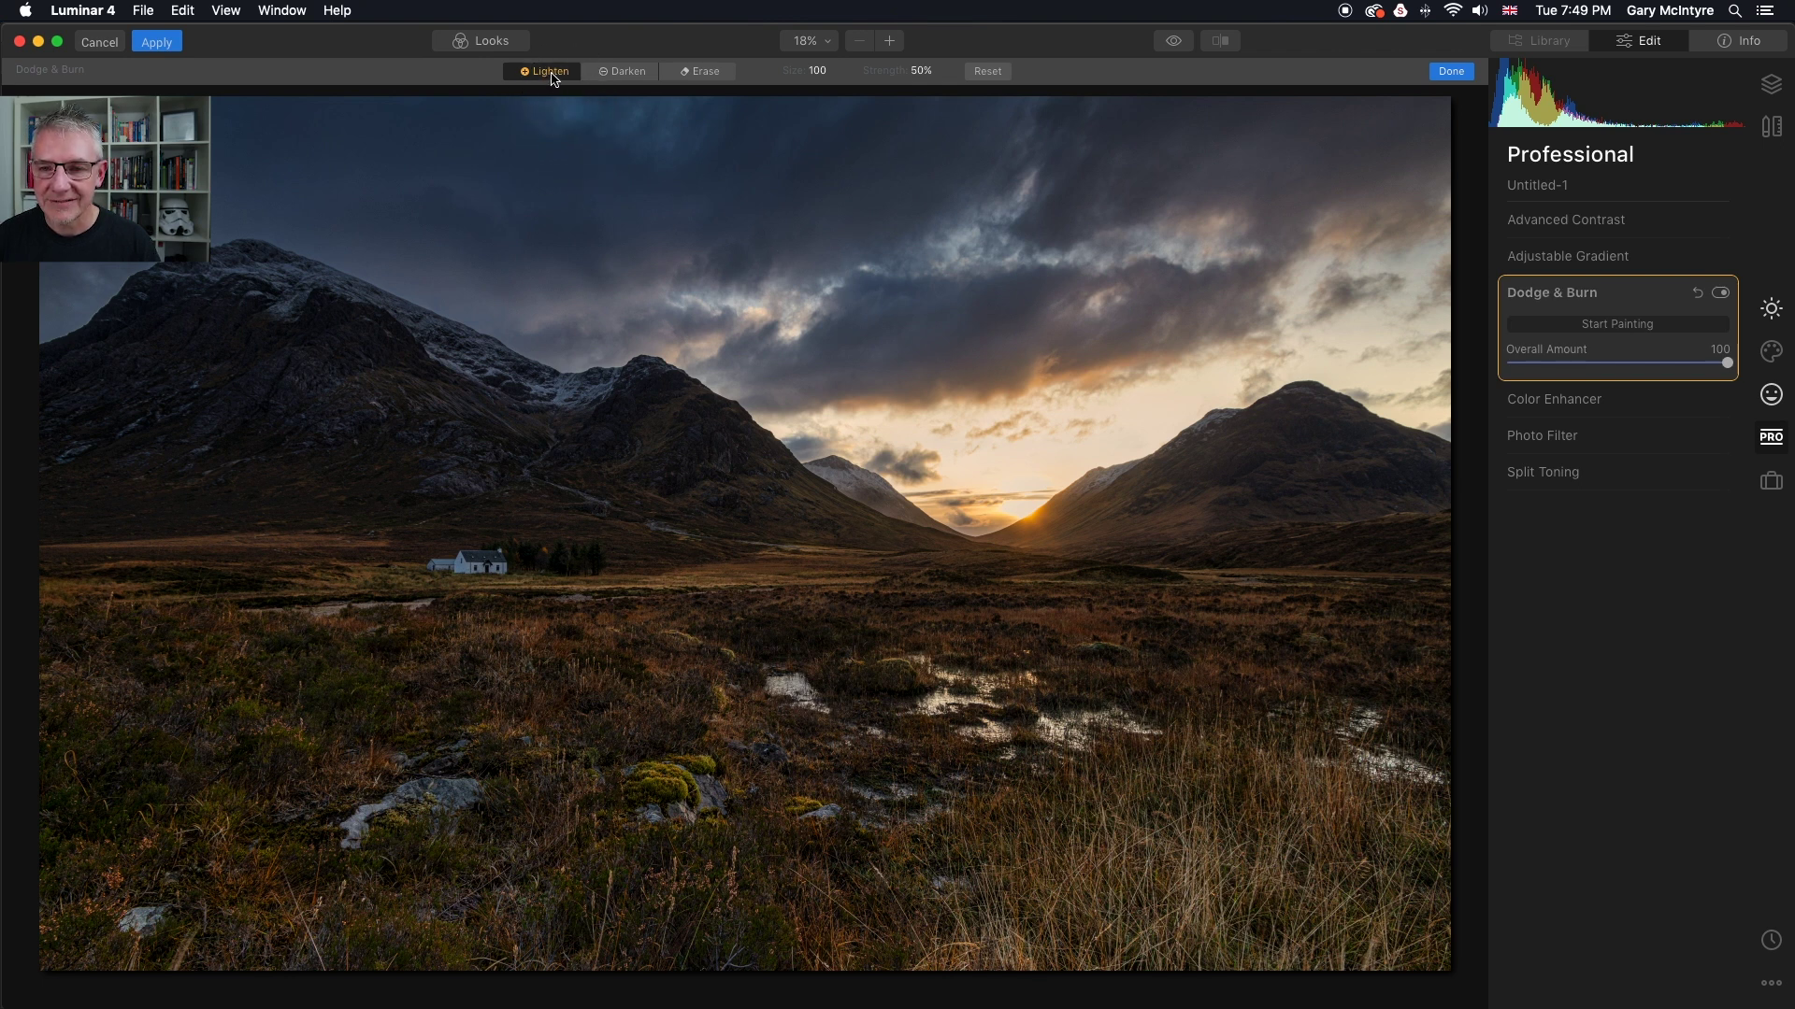
click(921, 70)
drag(927, 94, 898, 94)
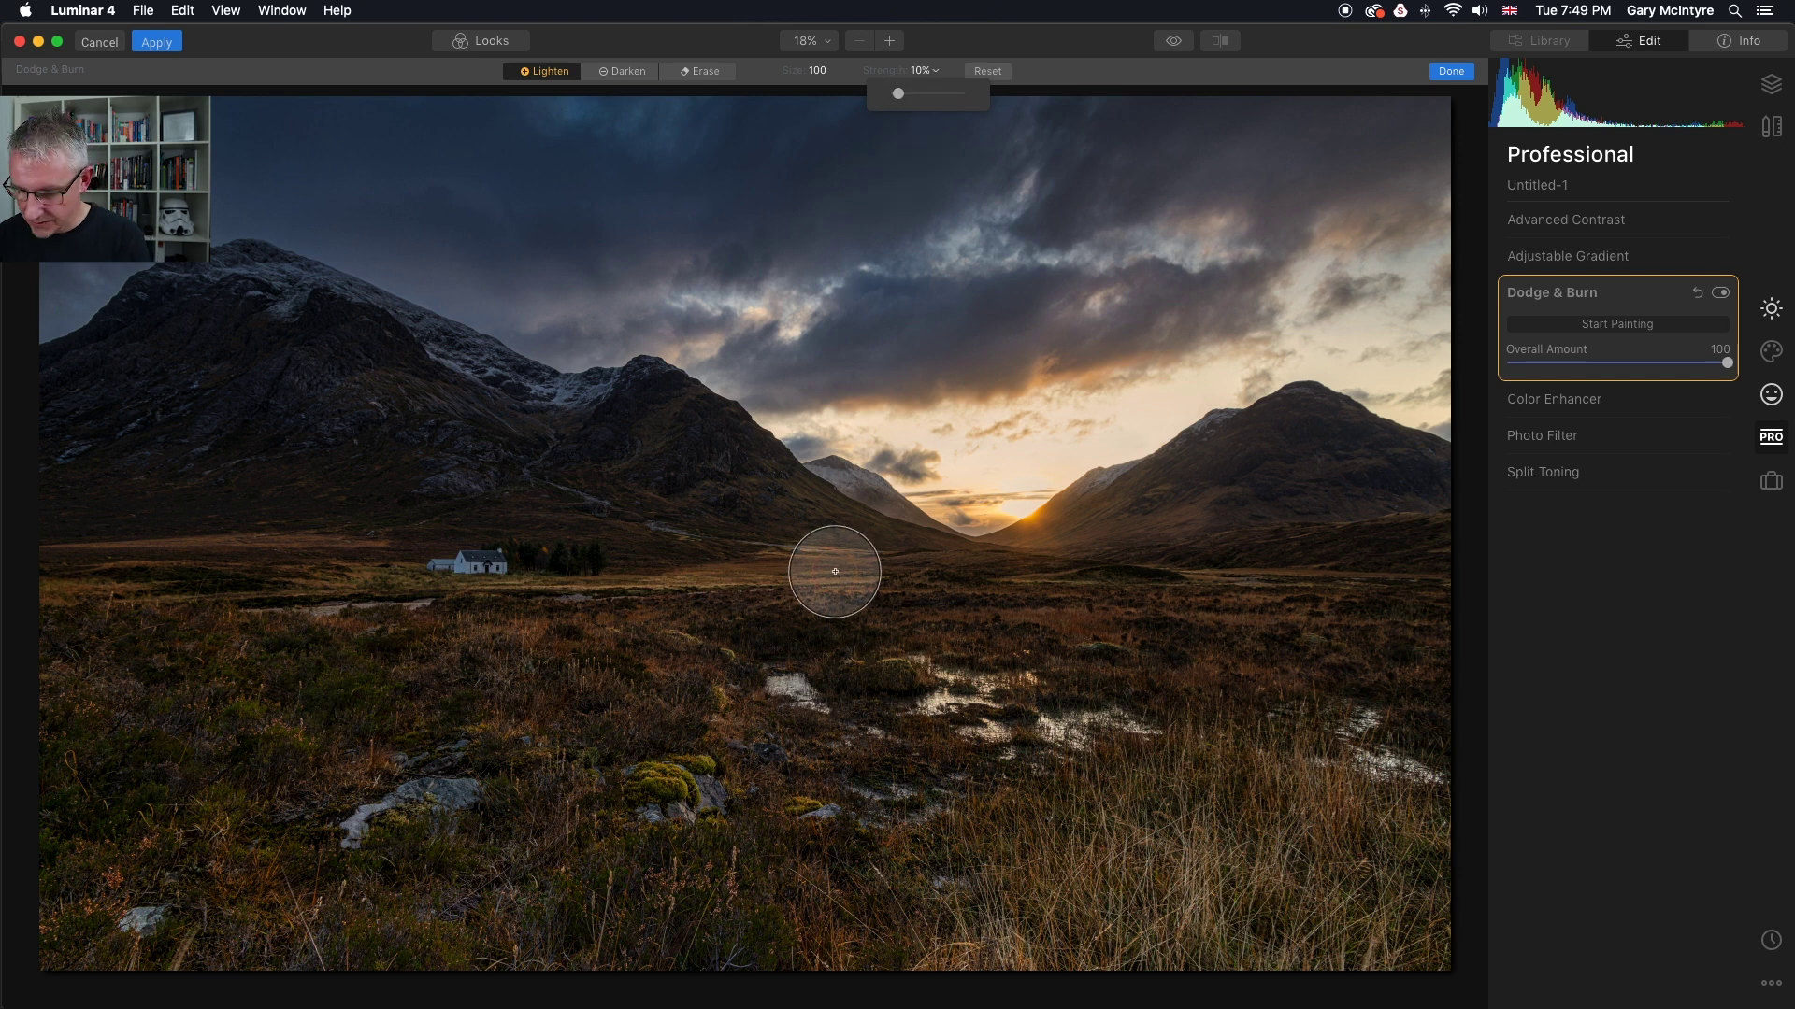
key(bracketleft)
key(bracketleft)
key(bracketleft)
key(bracketleft)
key(bracketleft)
key(bracketleft)
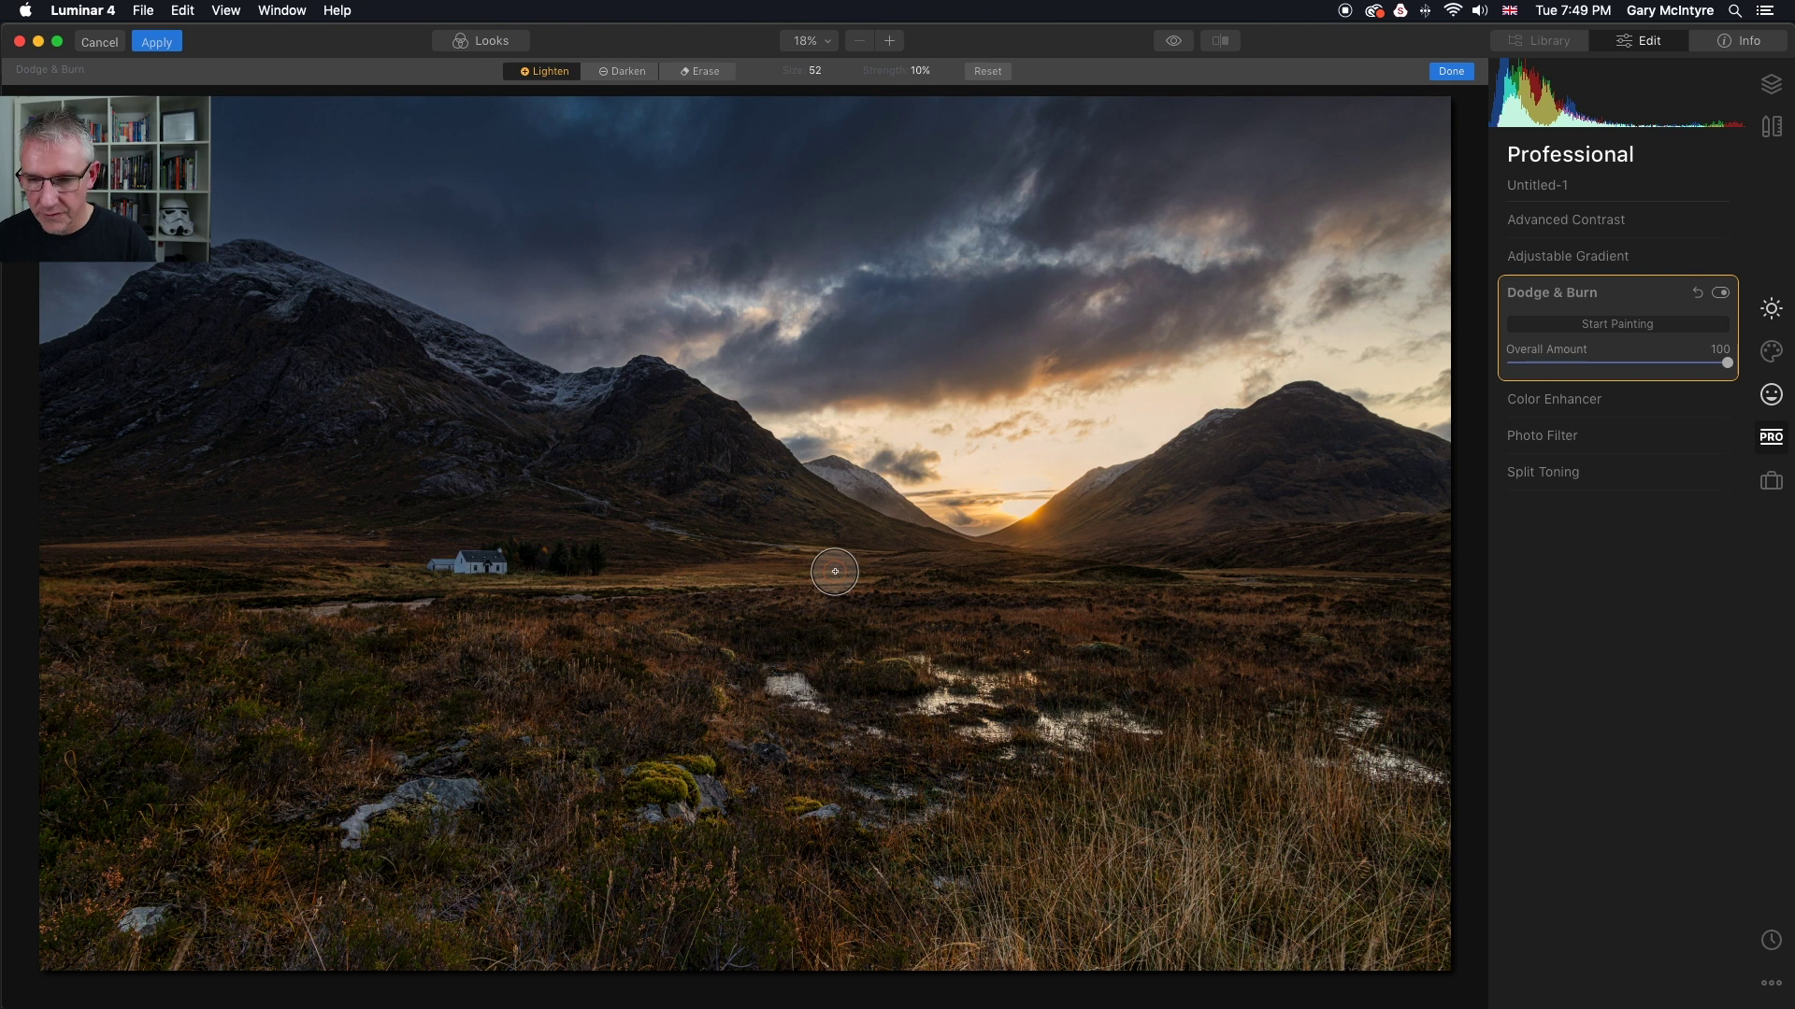
Lighten the grassland strip below the mountains, reducing the brush to size 16 for the area around the cottage and stream
drag(878, 557, 638, 578)
key(bracketleft)
key(bracketleft)
key(bracketleft)
key(bracketleft)
key(bracketleft)
drag(554, 583, 356, 591)
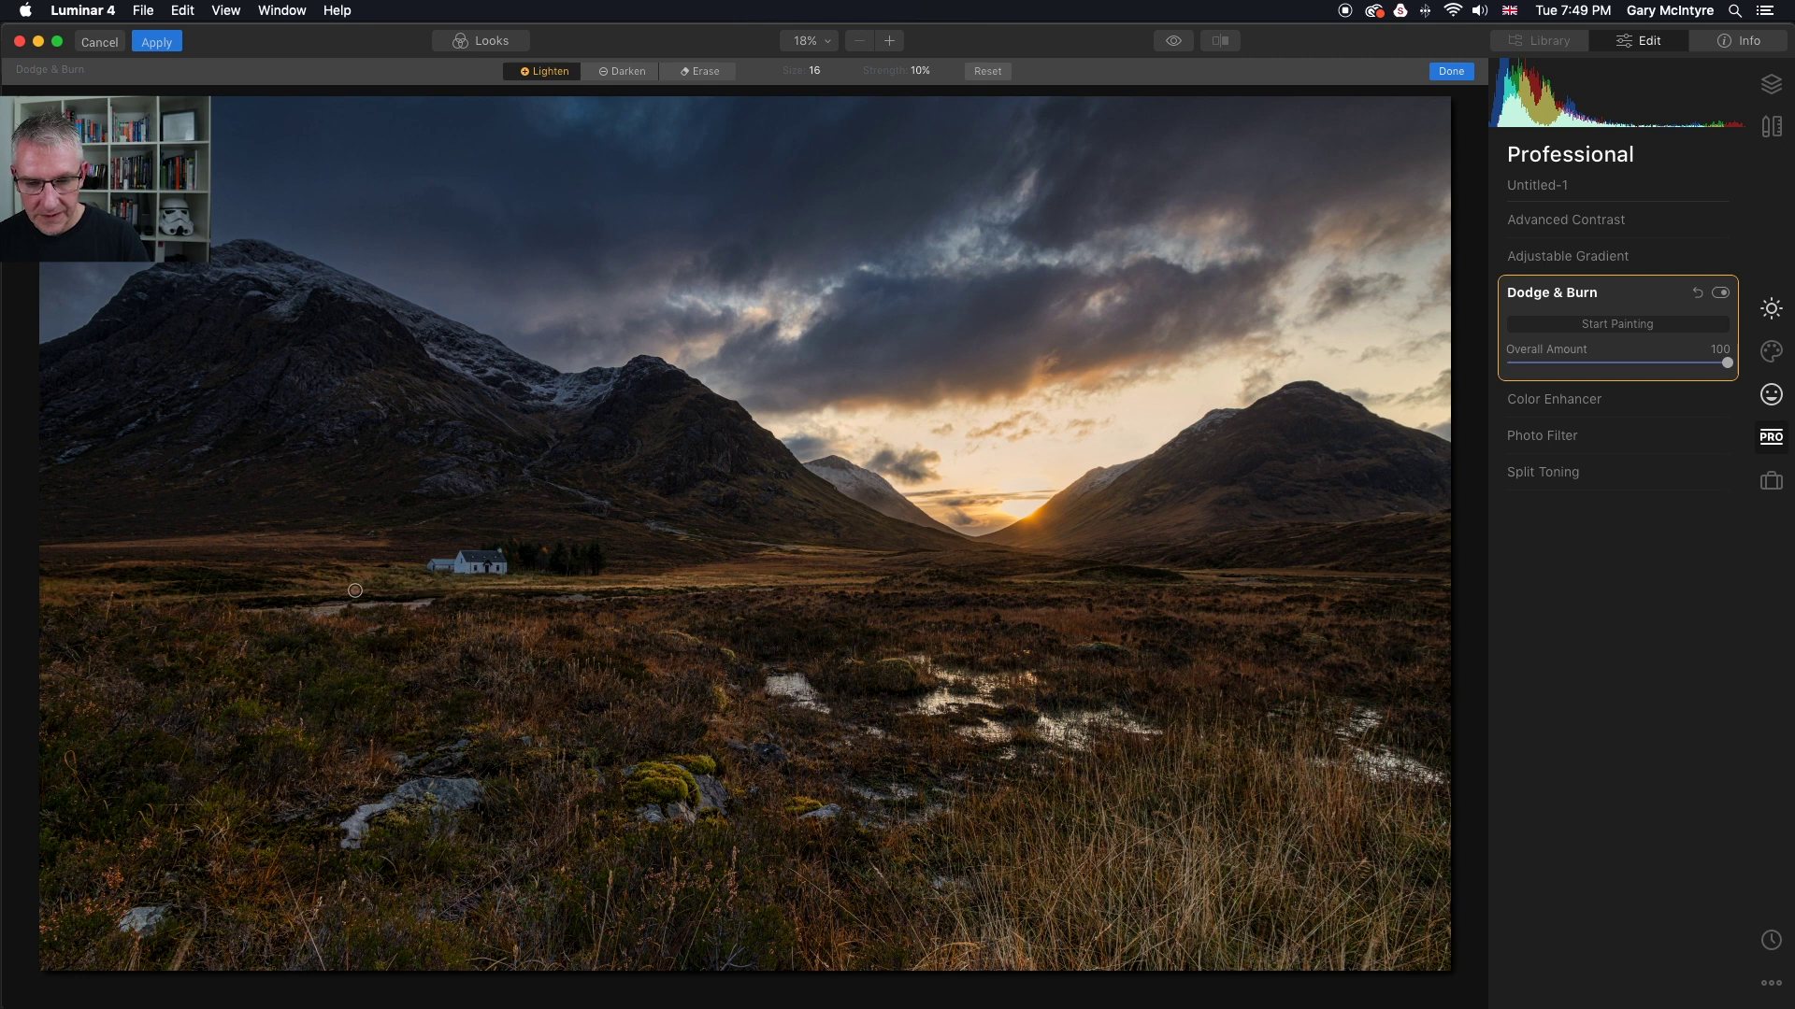
Lighten the mossy and grey foreground rocks and the white cottage with the size 16 brush
mouse_move(711, 793)
mouse_down()
mouse_move(683, 799)
mouse_move(663, 772)
mouse_move(688, 804)
mouse_move(710, 763)
mouse_up()
drag(821, 814, 806, 806)
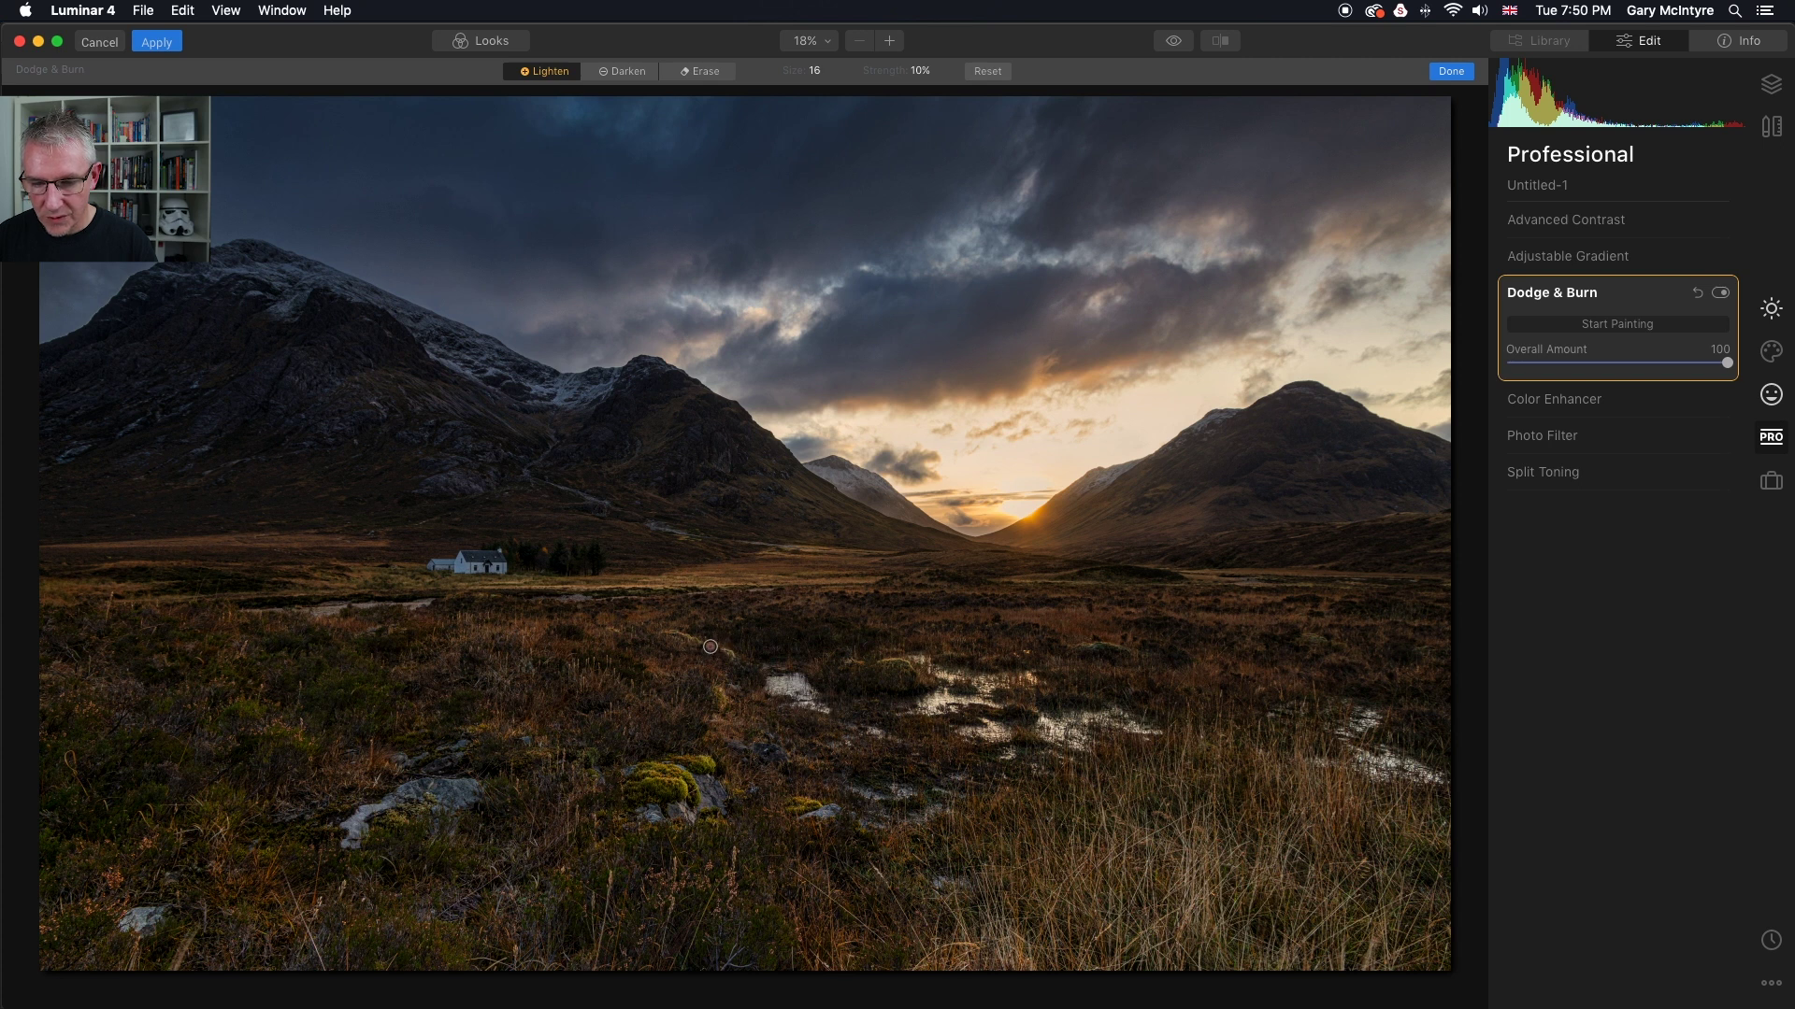
drag(423, 803, 387, 828)
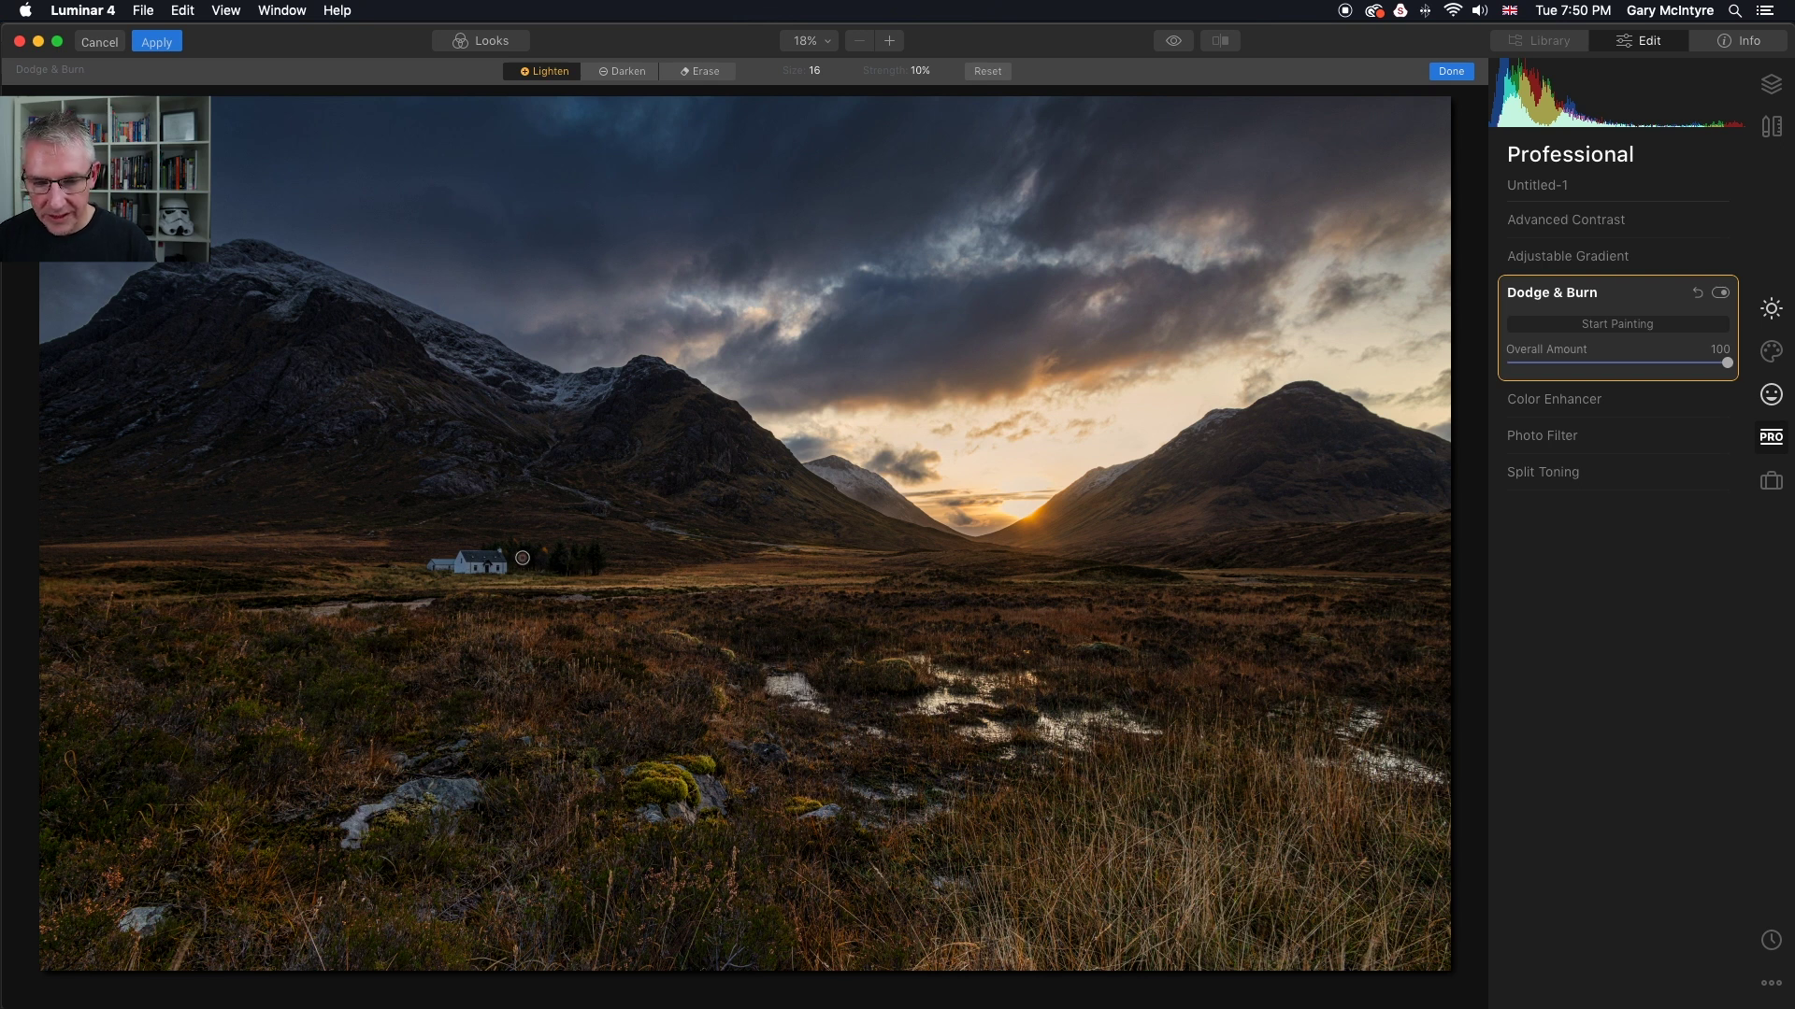
mouse_move(465, 564)
mouse_down()
mouse_move(502, 568)
mouse_move(450, 574)
mouse_up()
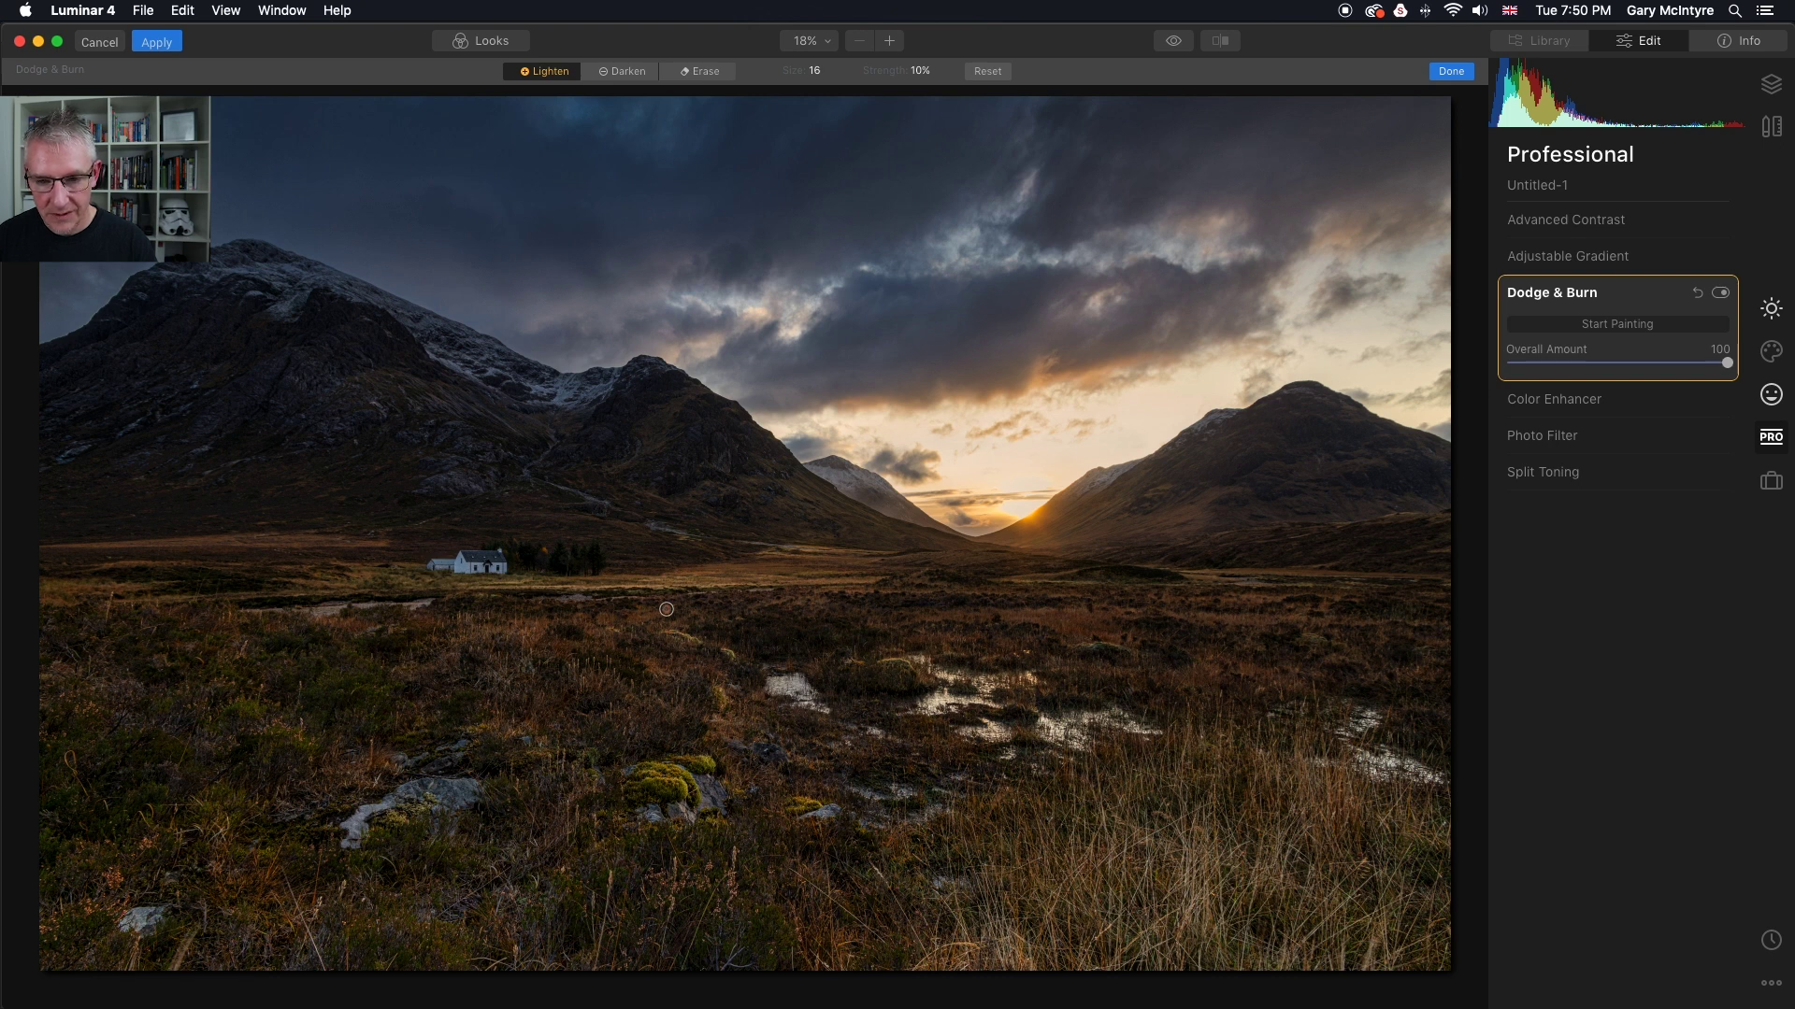
Lighten the mountain slopes on both sides of the sunset with a size 64 brush and set the Dodge & Burn Overall Amount to 50
key(bracketright)
key(bracketright)
key(bracketright)
key(bracketright)
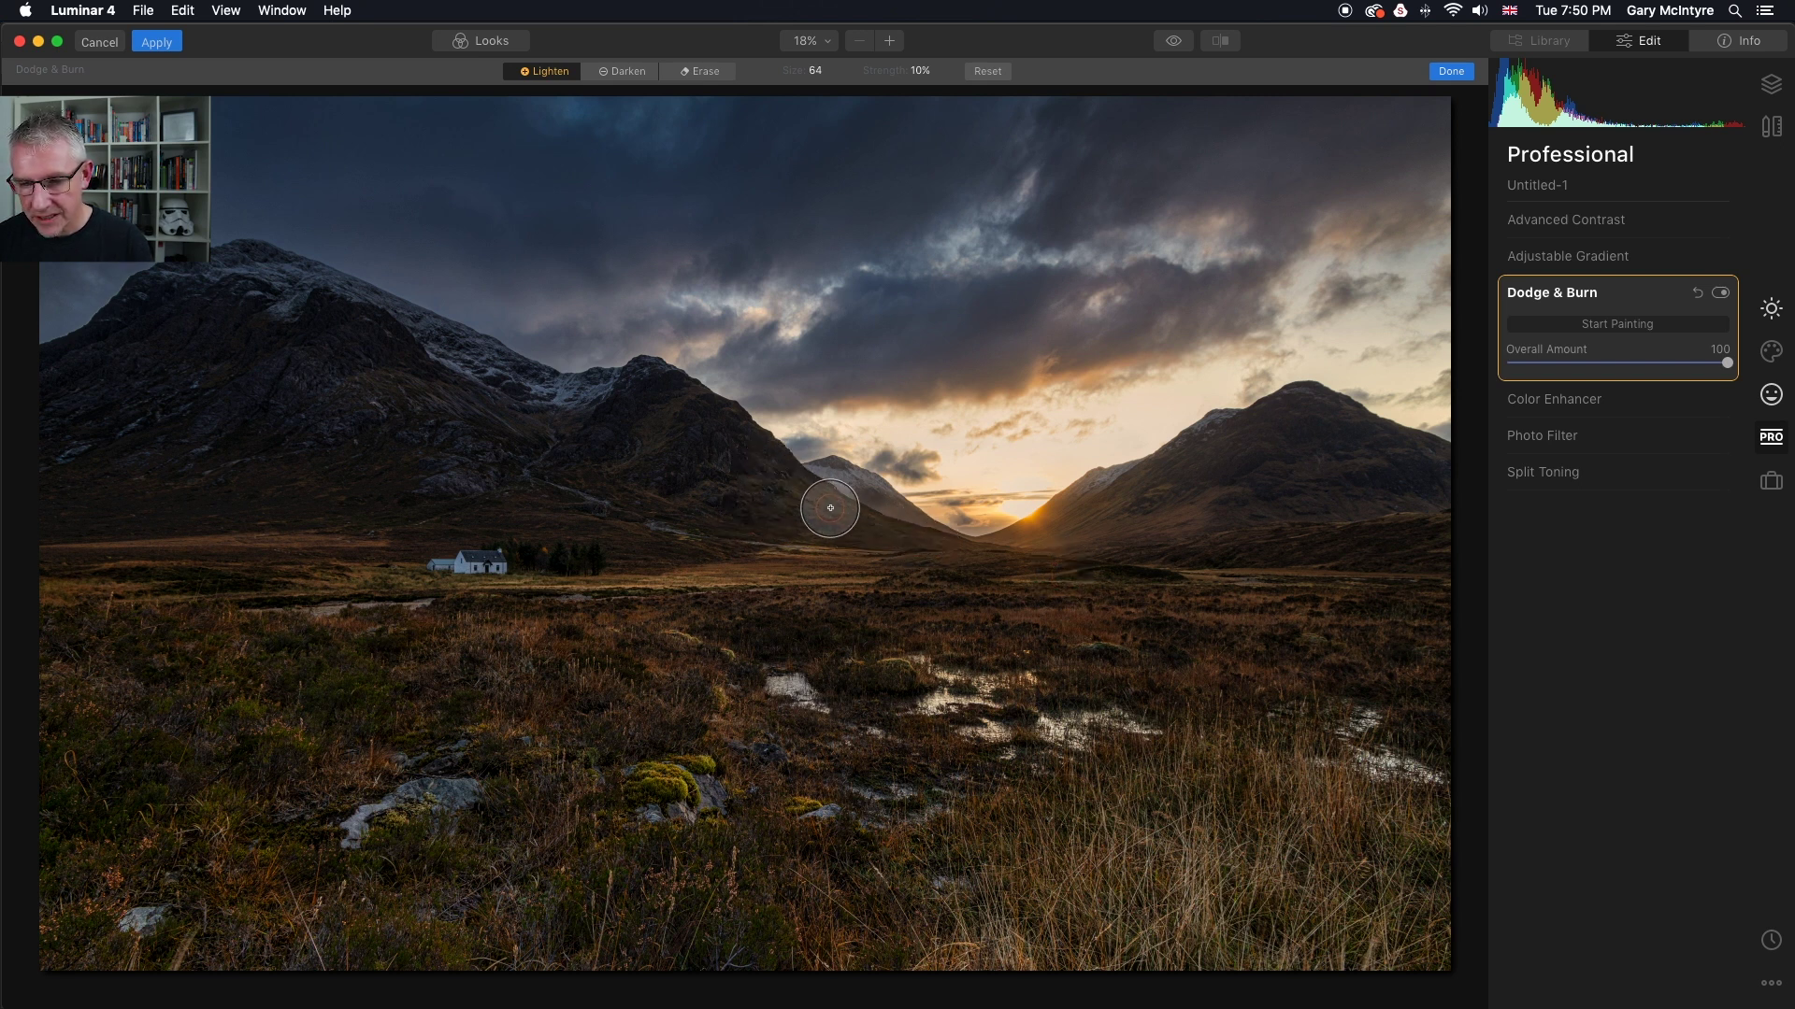
mouse_move(761, 460)
mouse_down()
mouse_move(896, 536)
mouse_move(969, 541)
mouse_move(1193, 465)
mouse_up()
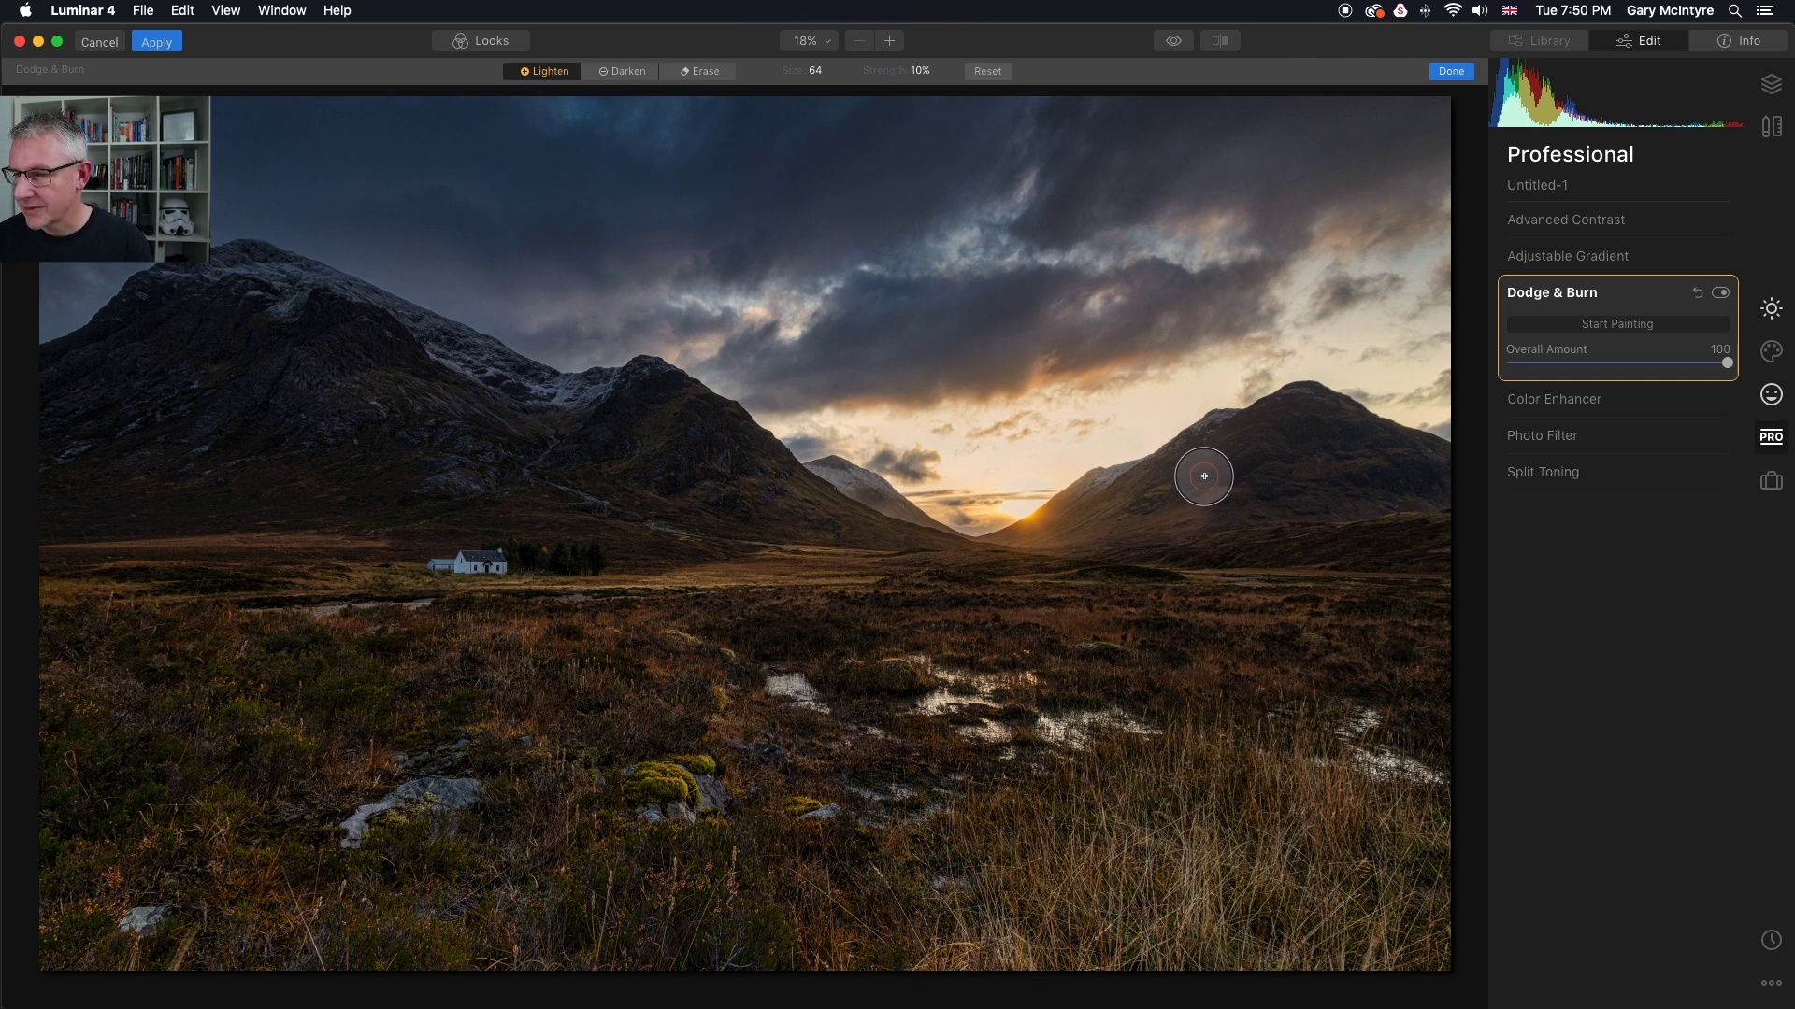
drag(1729, 366, 1622, 369)
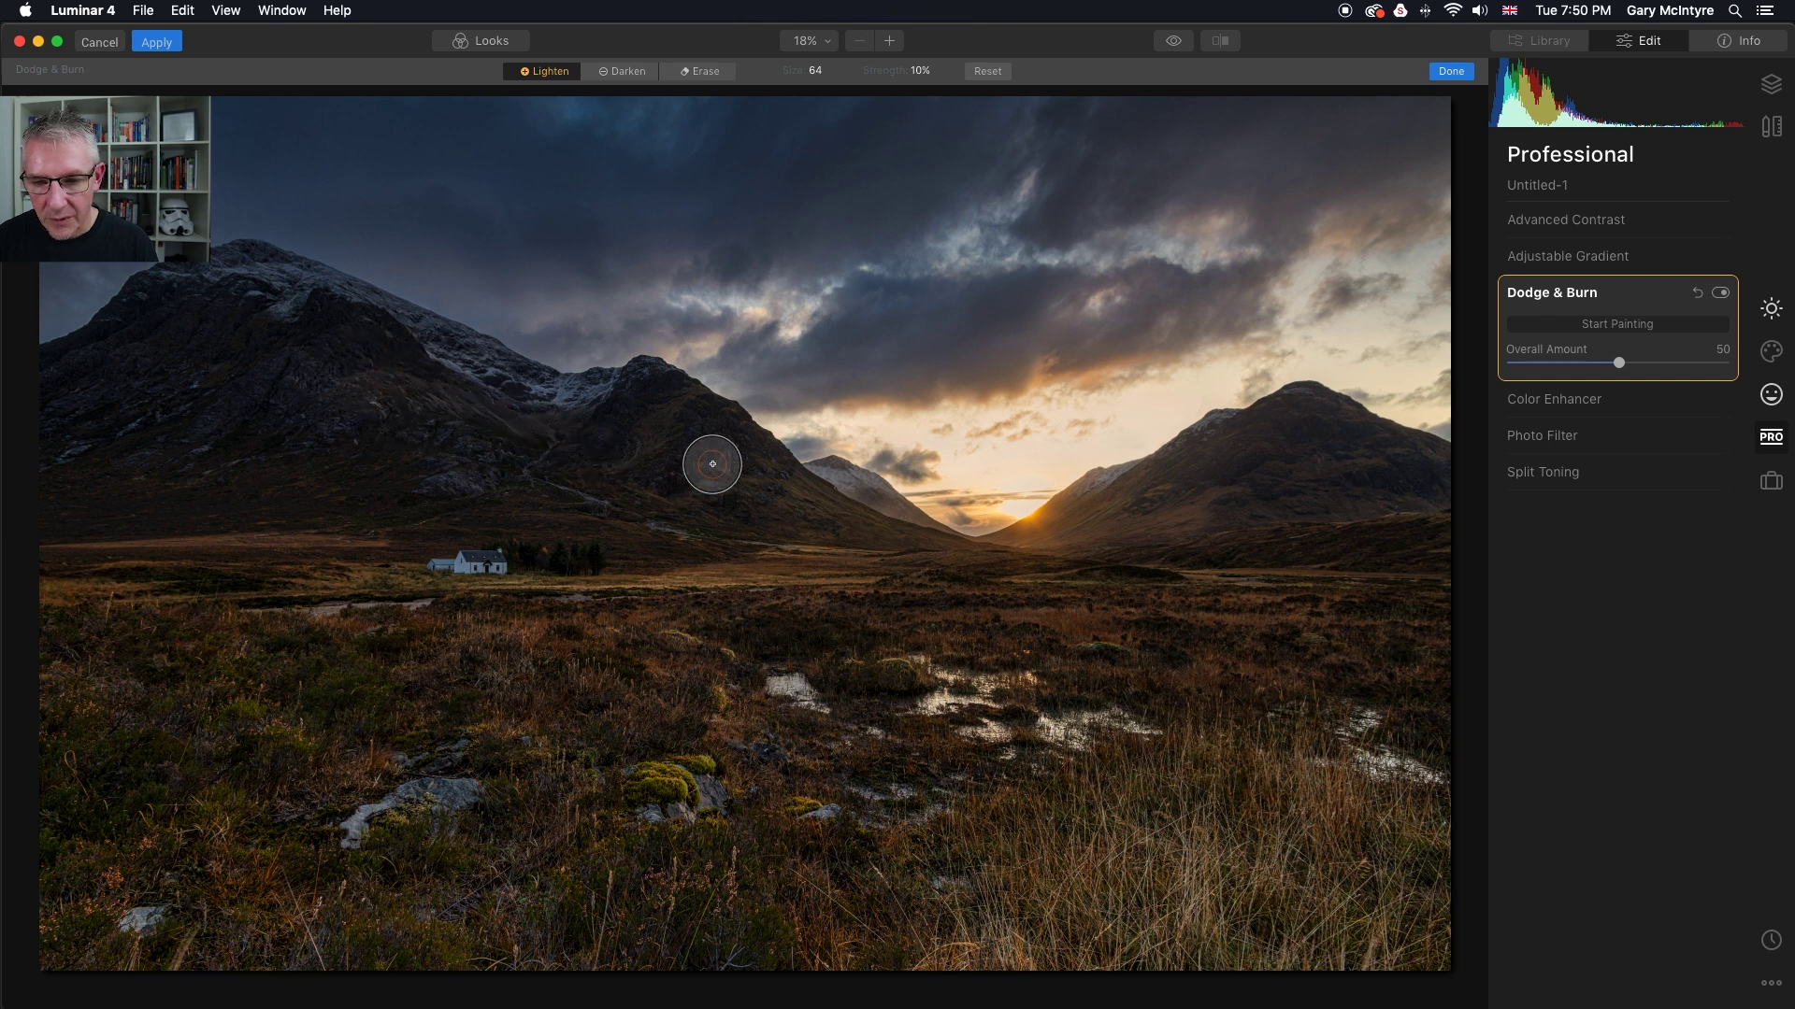
Lighten the water pools in the middle of the moorland with a size 28 brush and finish the Dodge & Burn painting
key(bracketleft)
key(bracketleft)
key(bracketleft)
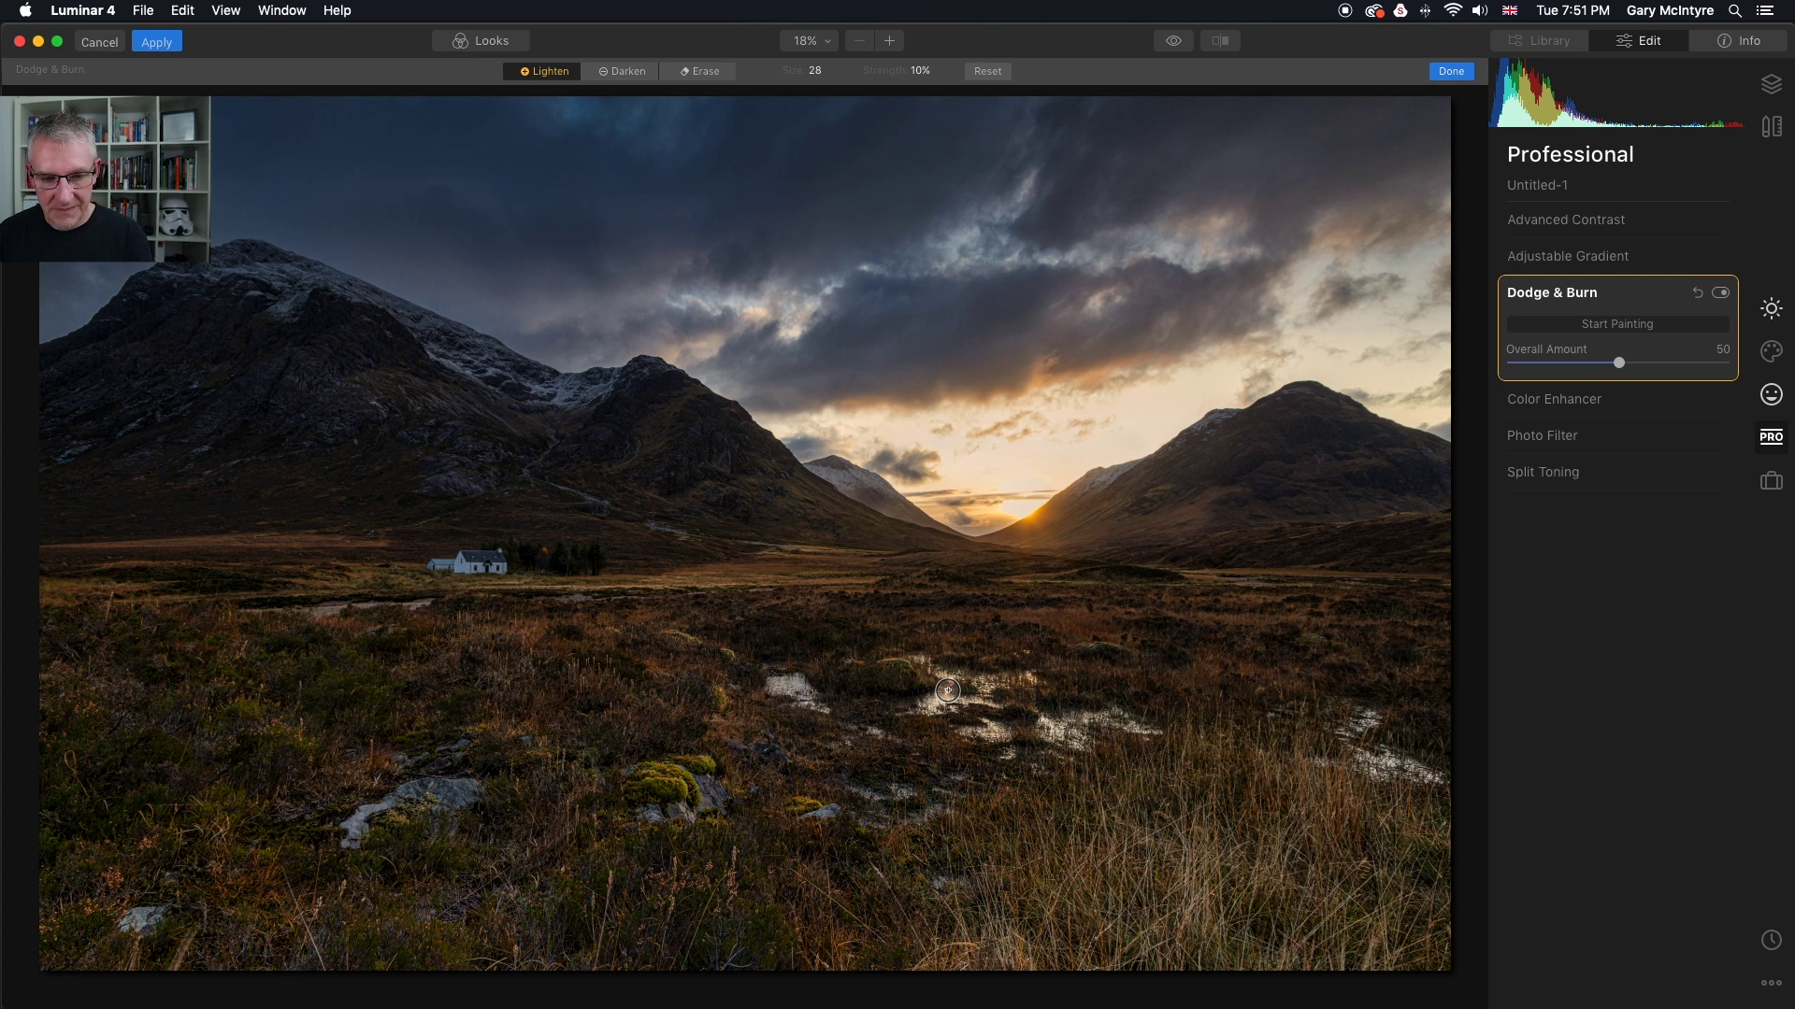
drag(927, 711, 997, 703)
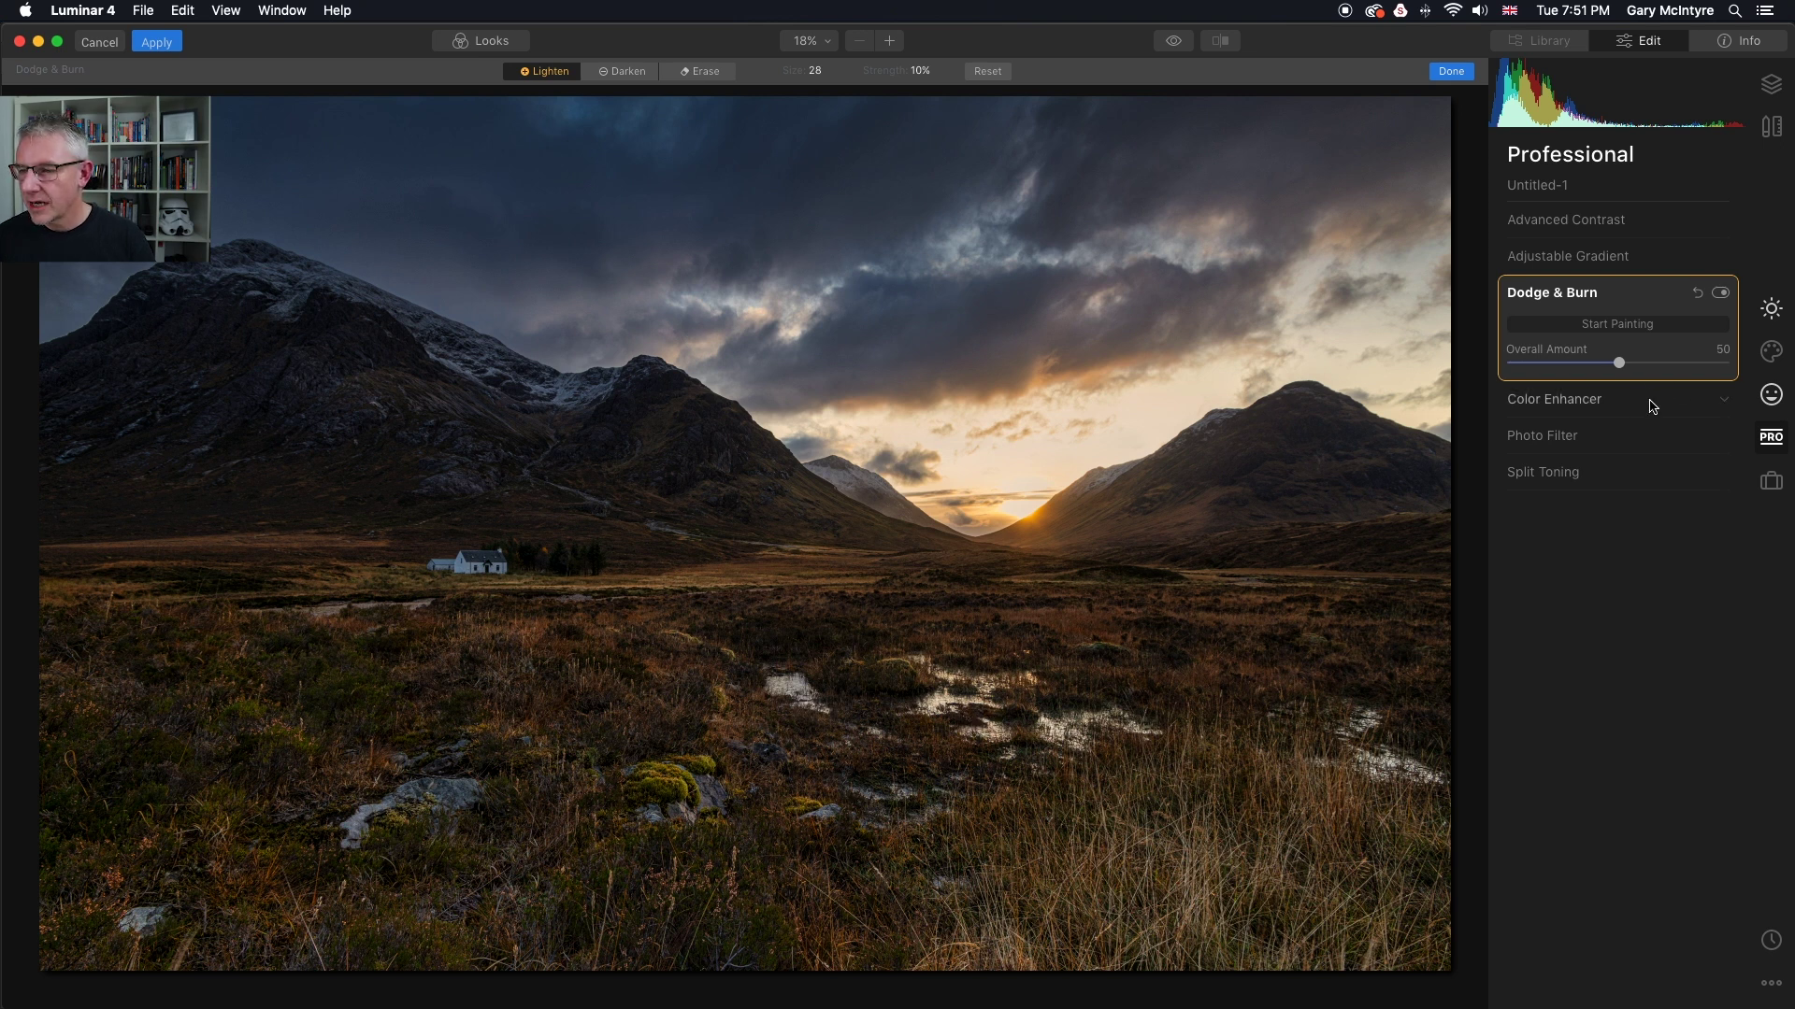
click(1626, 327)
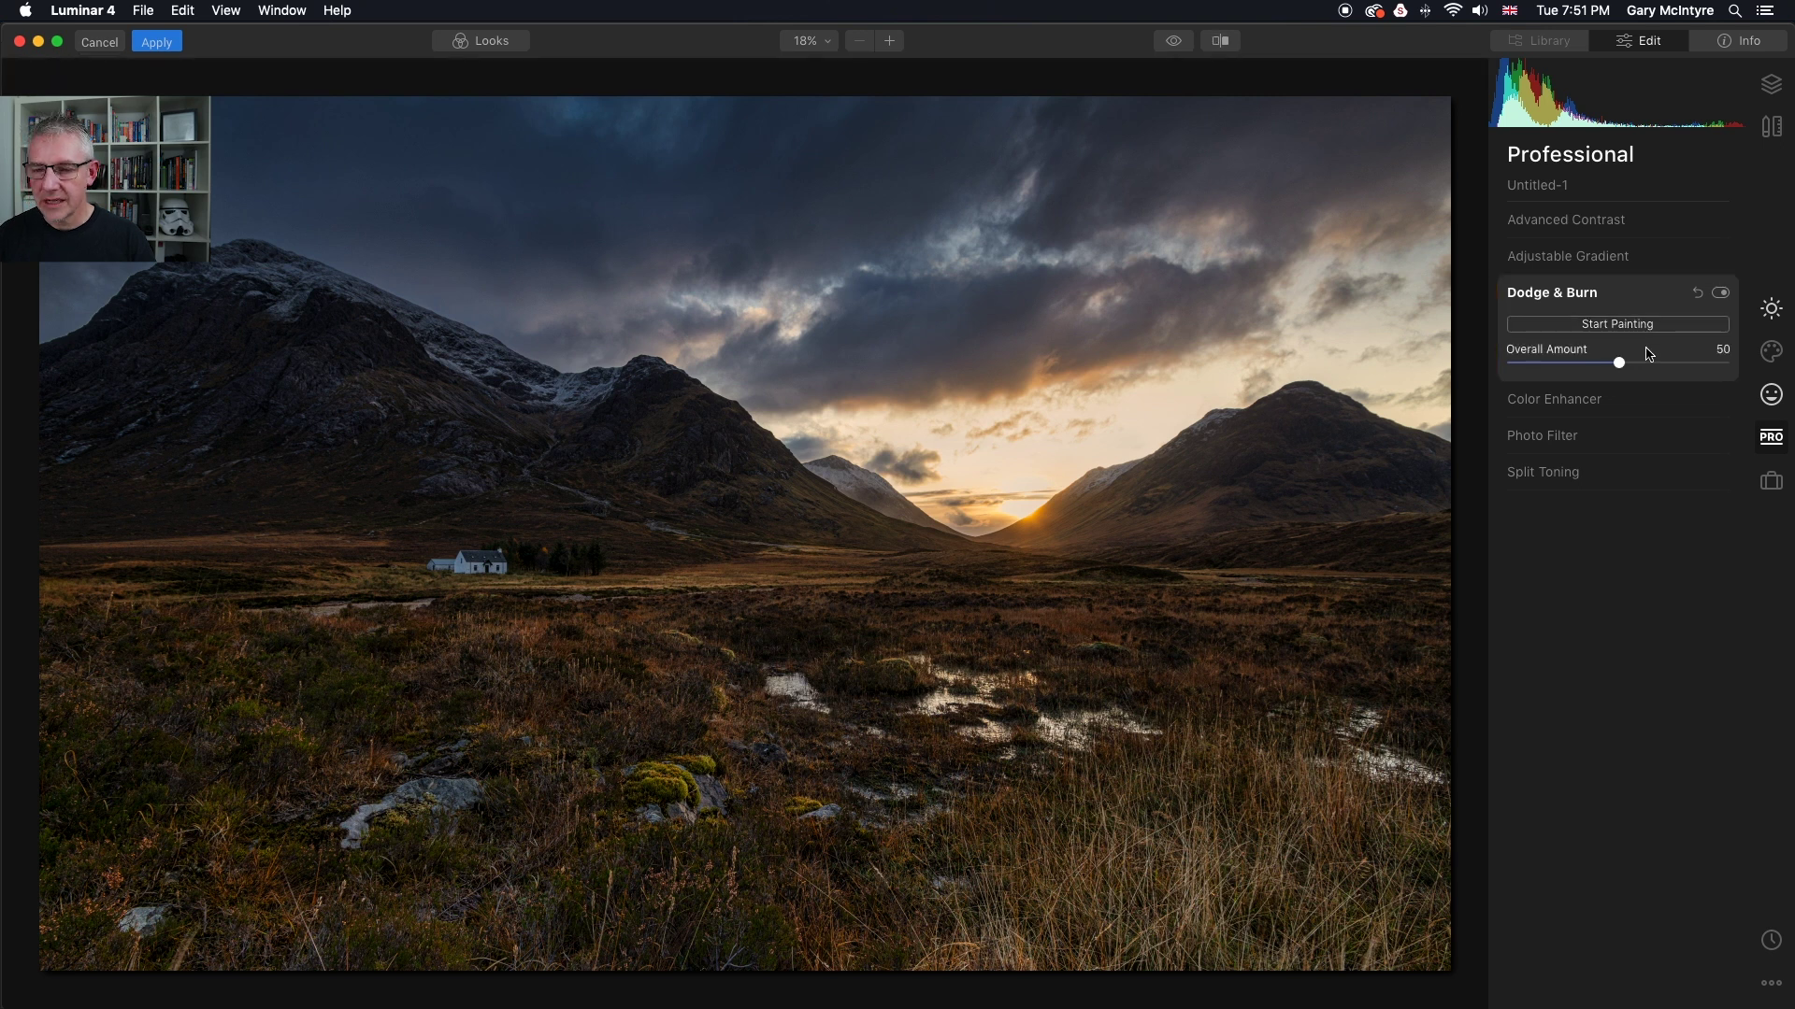
Compare the edited photo with the original using the split before/after view and the full-image preview
click(1221, 41)
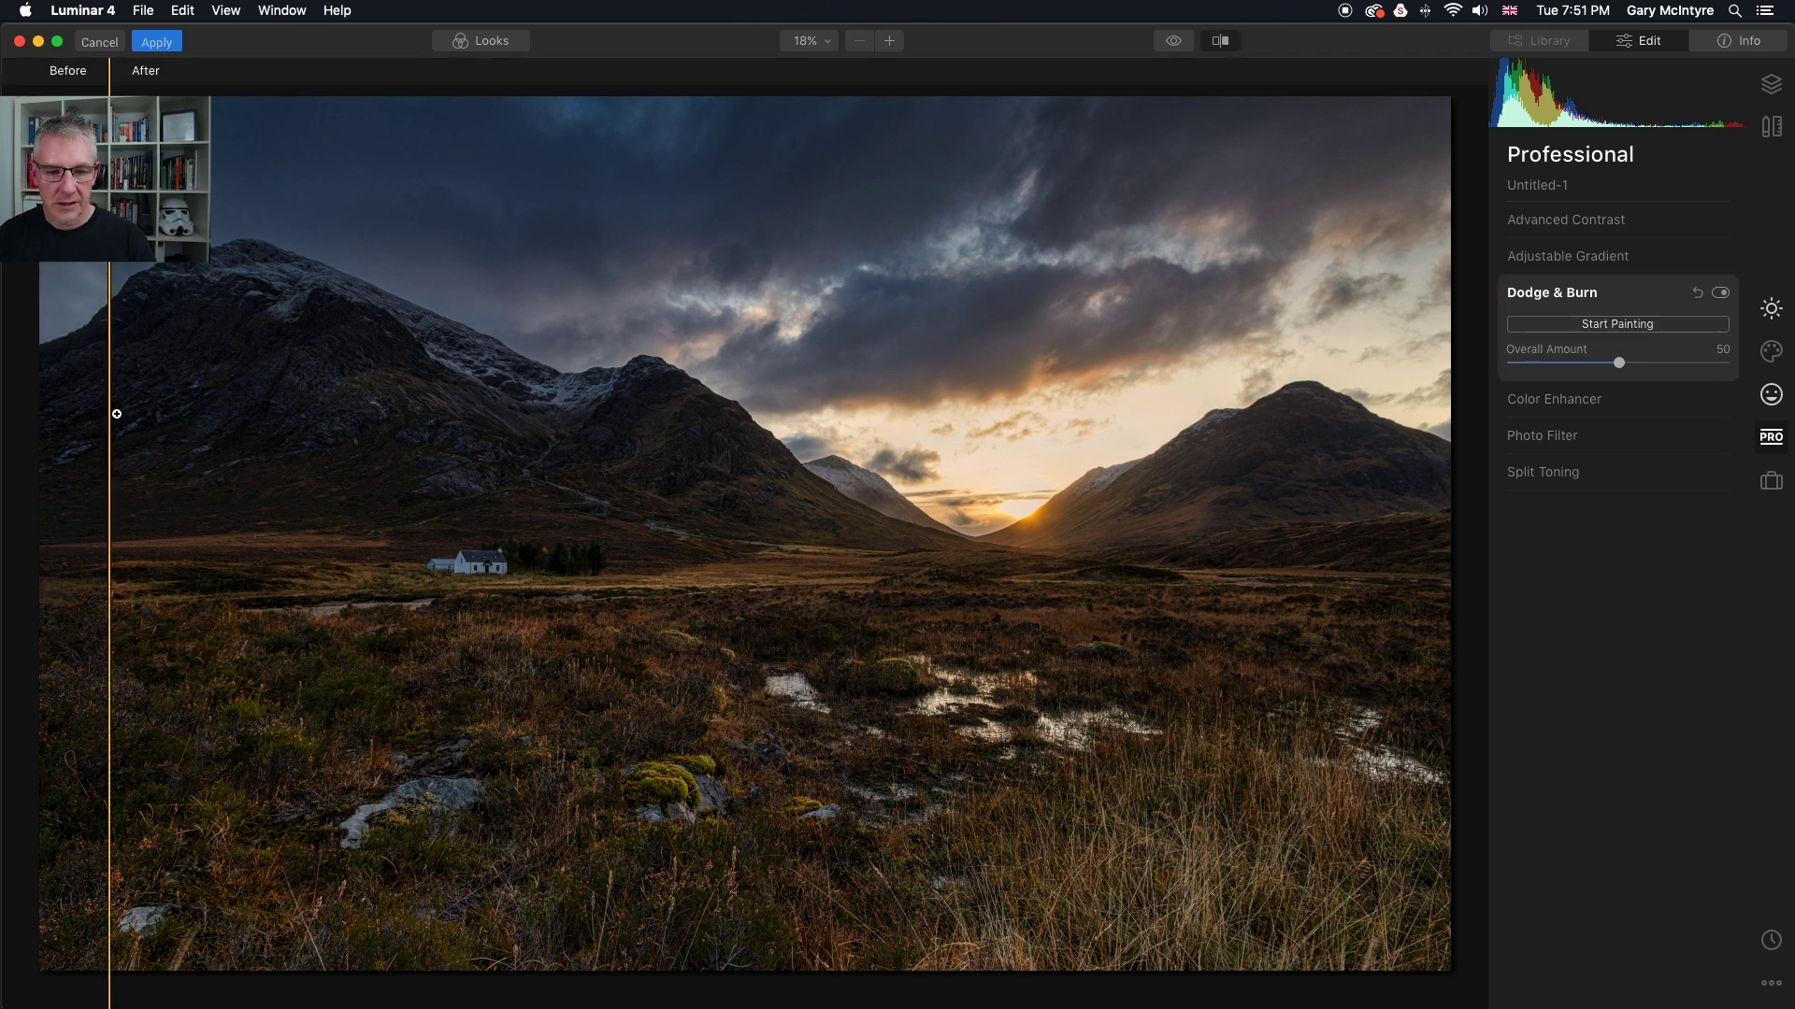
drag(110, 416, 4, 523)
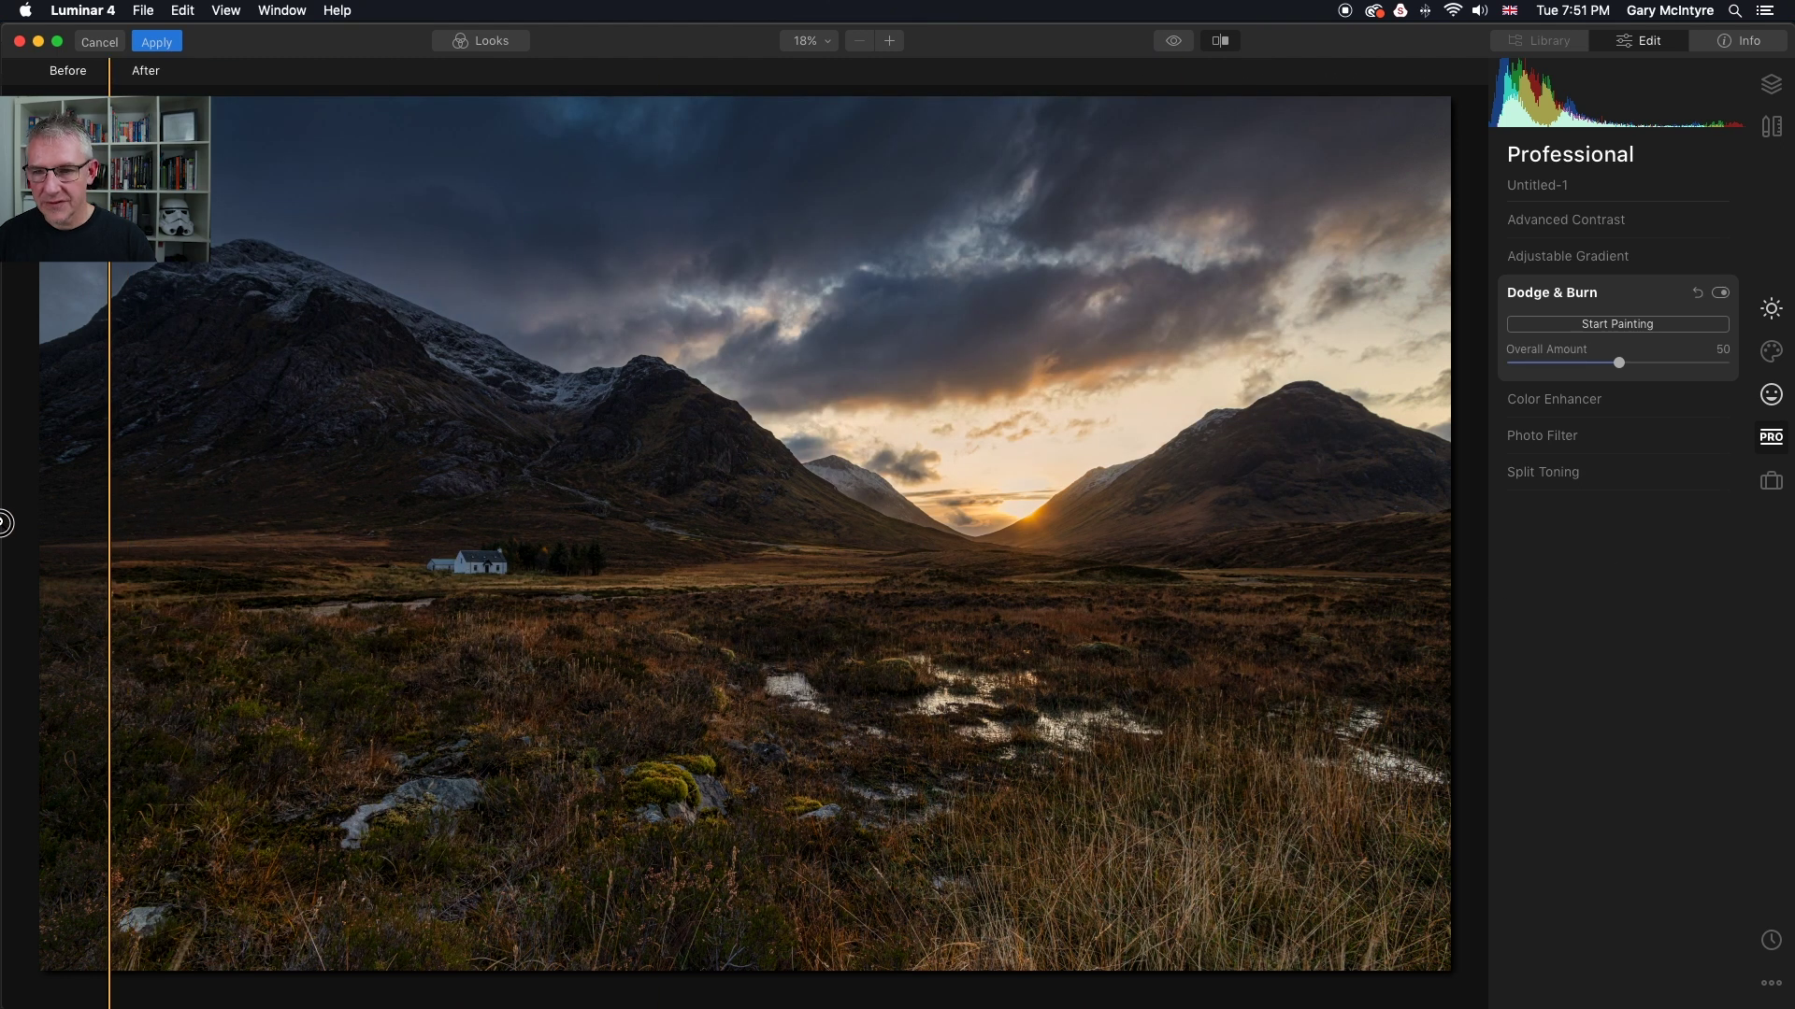
click(1221, 47)
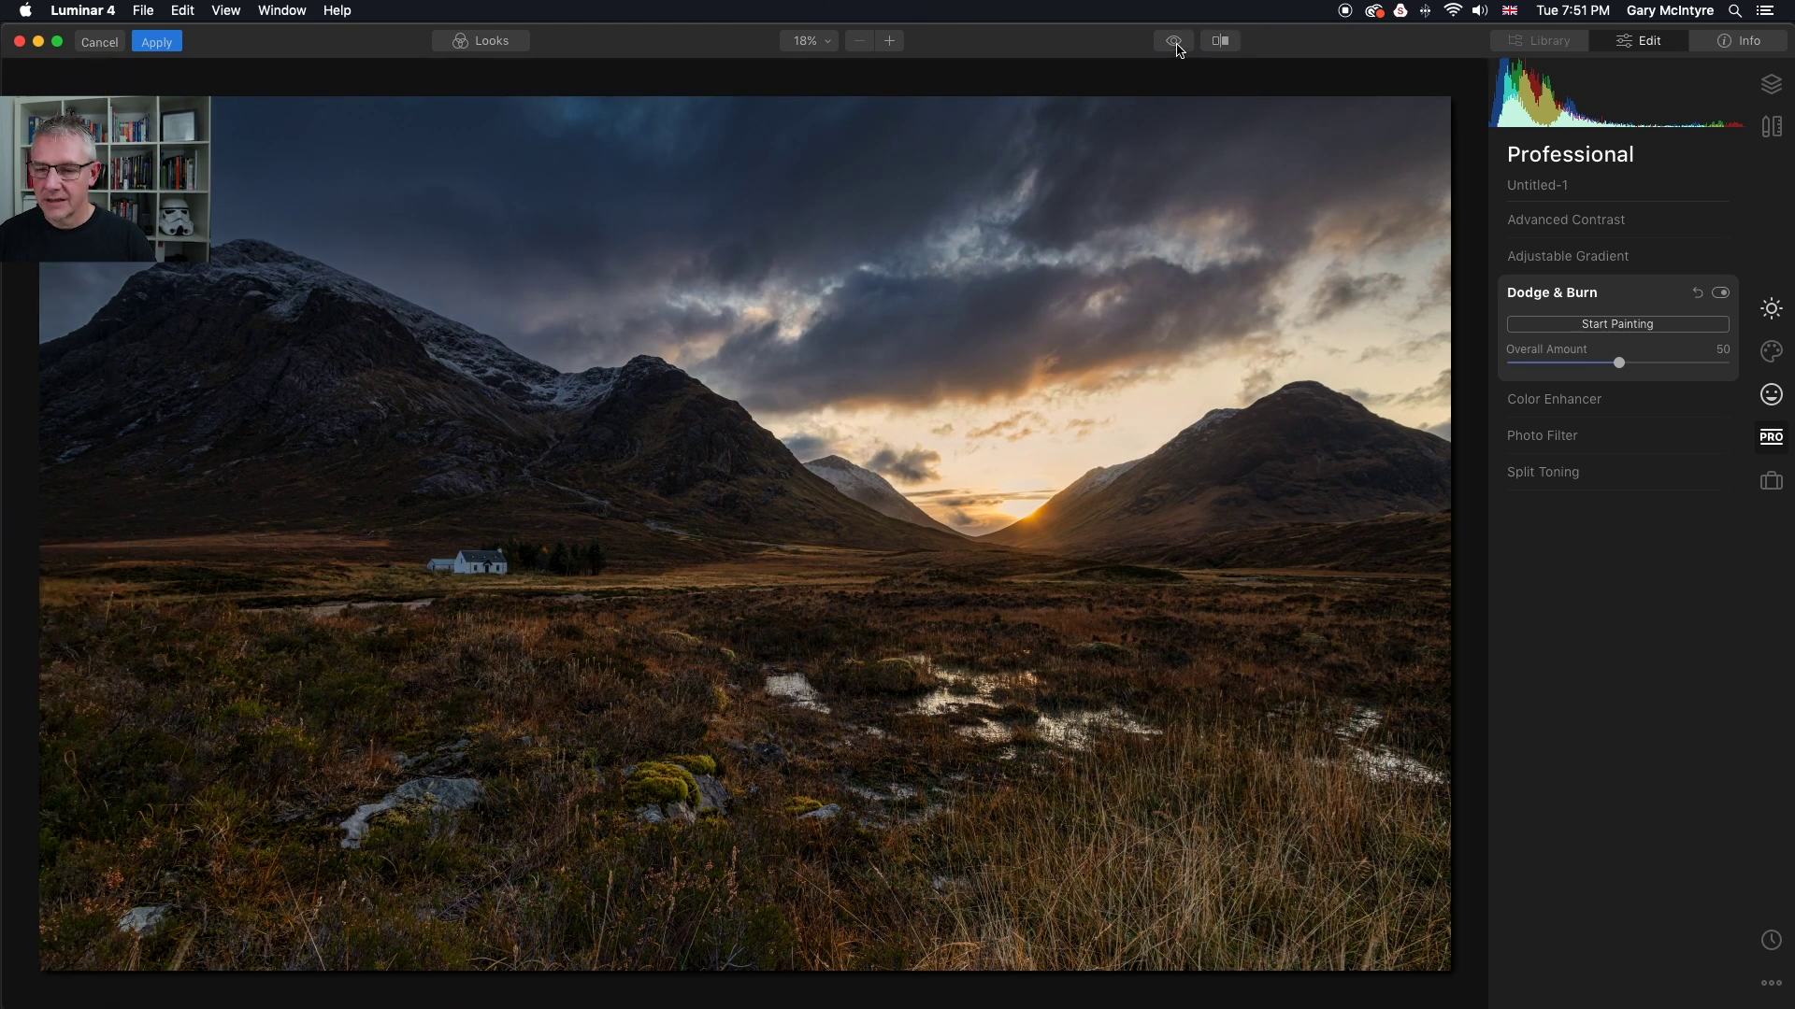
click(1175, 43)
click(1176, 47)
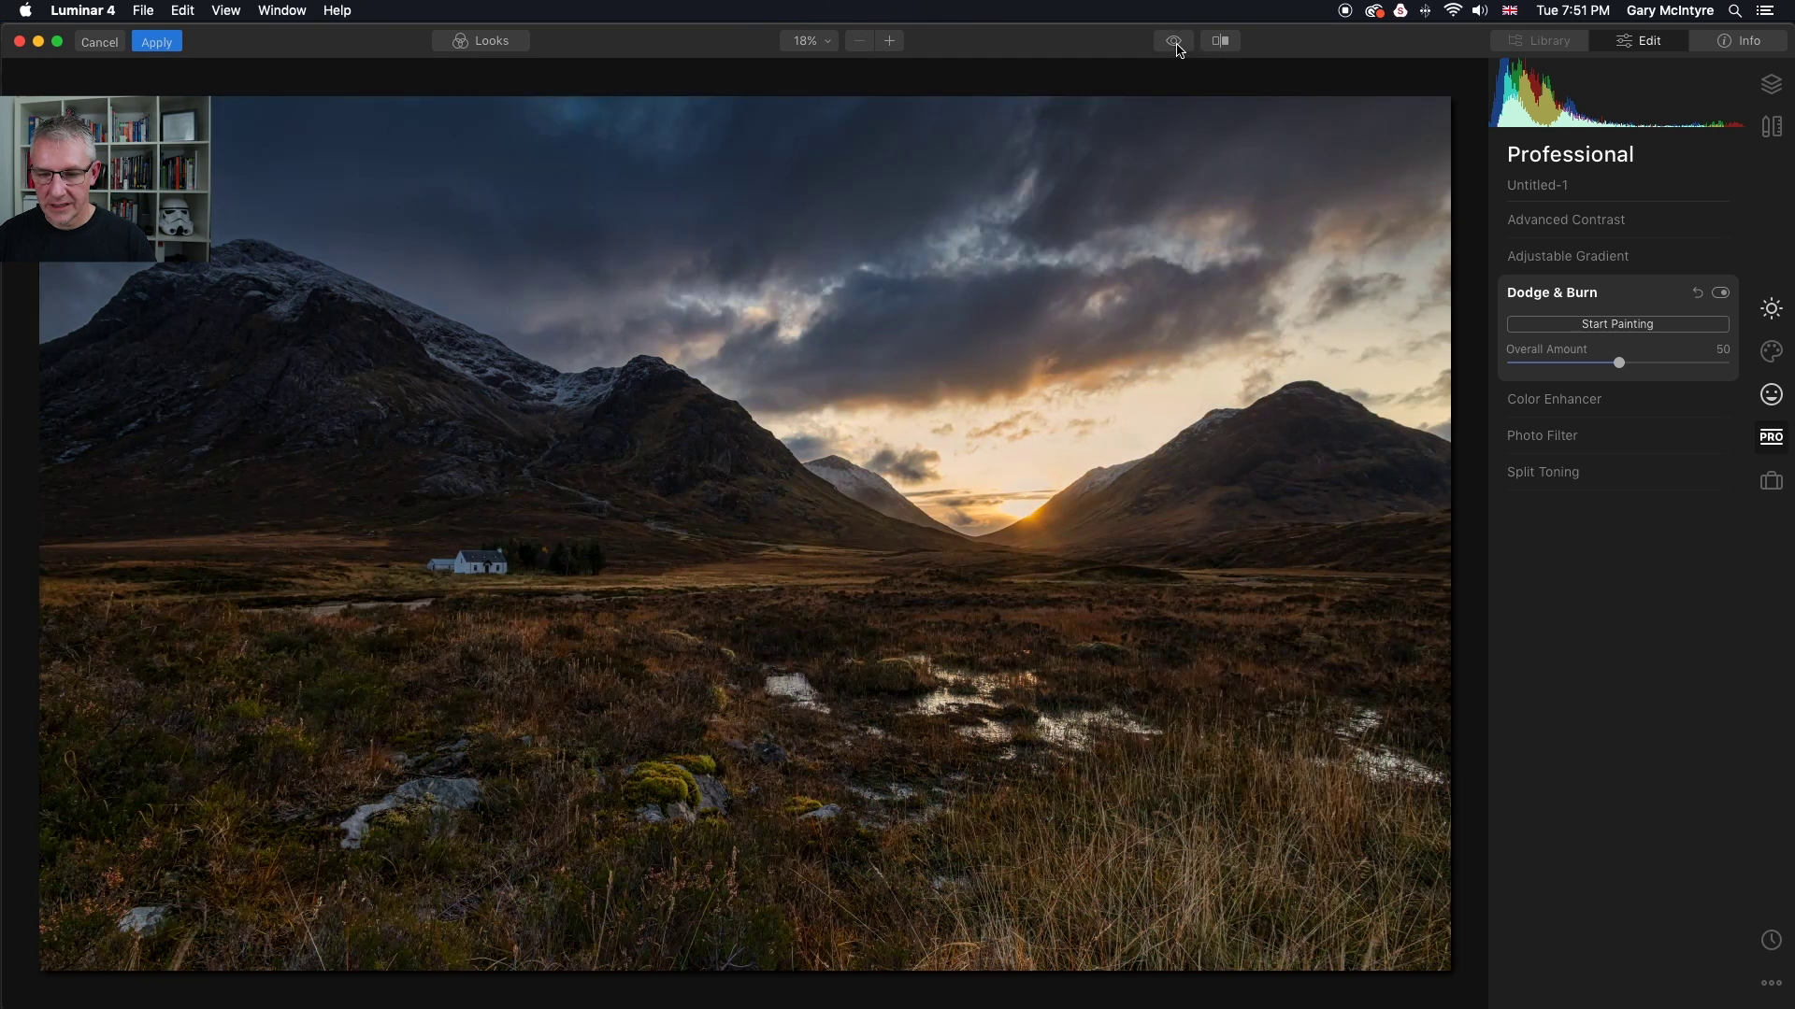
click(1176, 43)
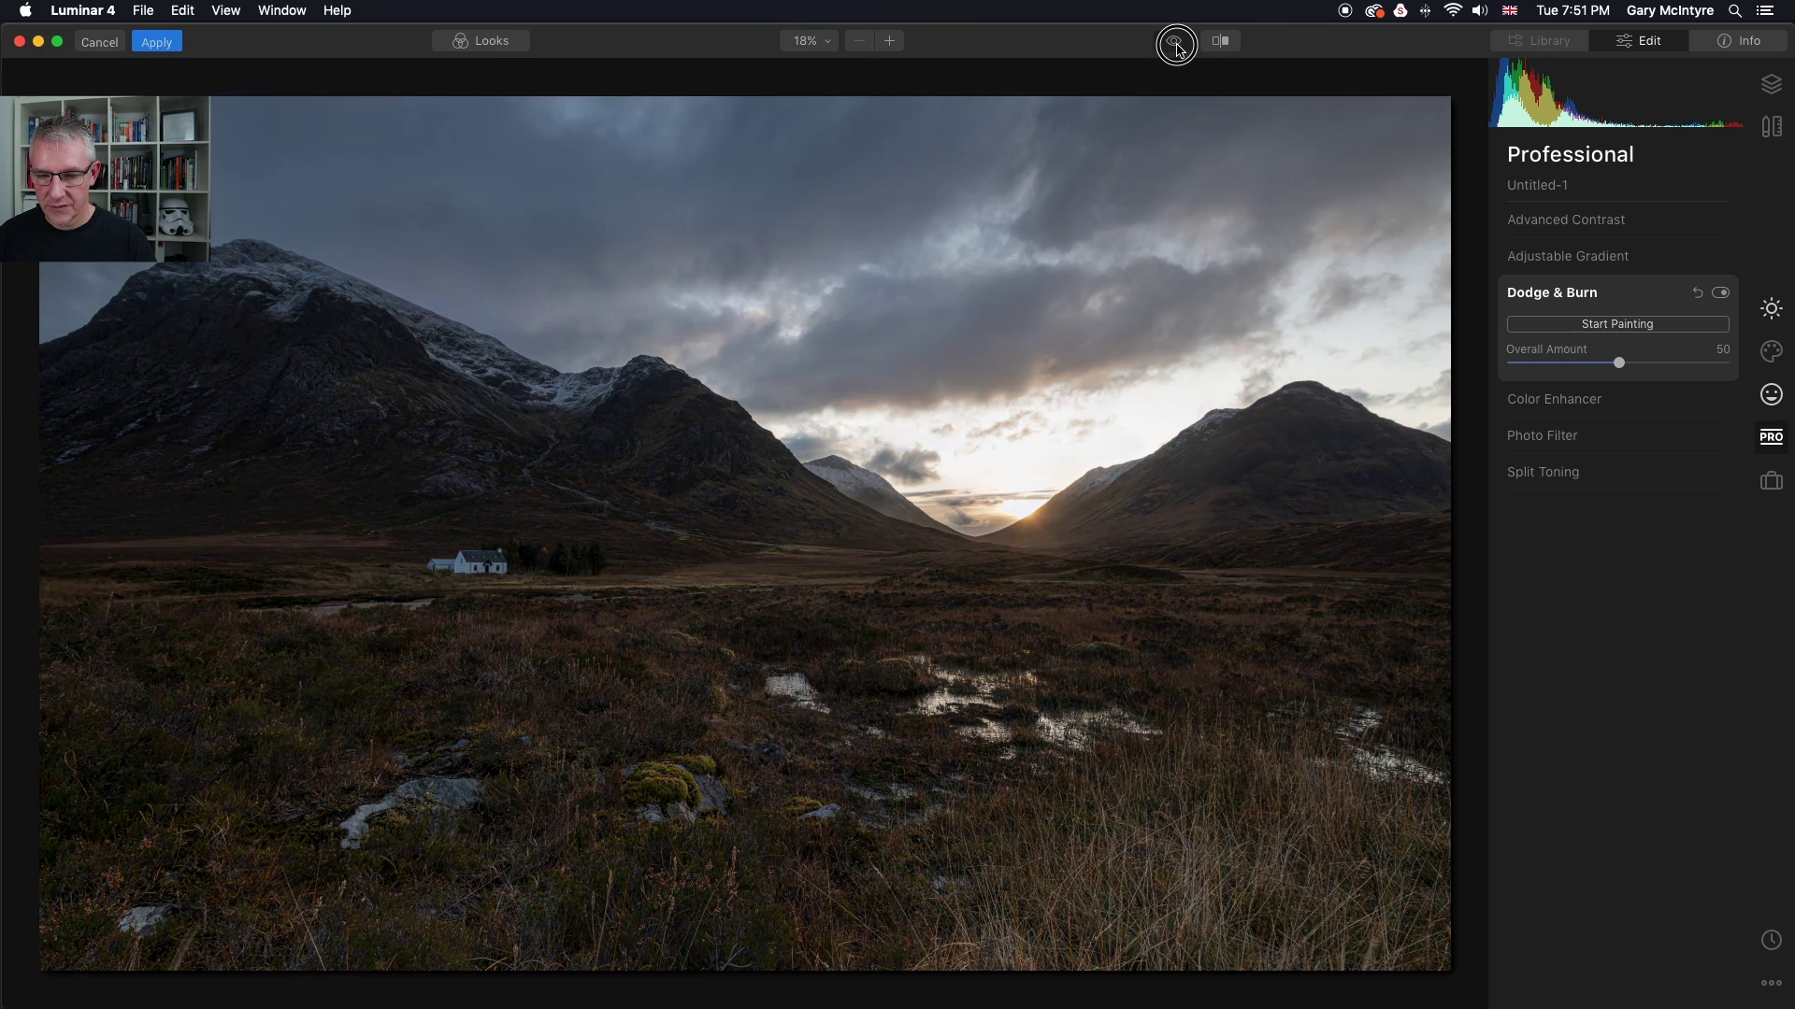
click(1176, 47)
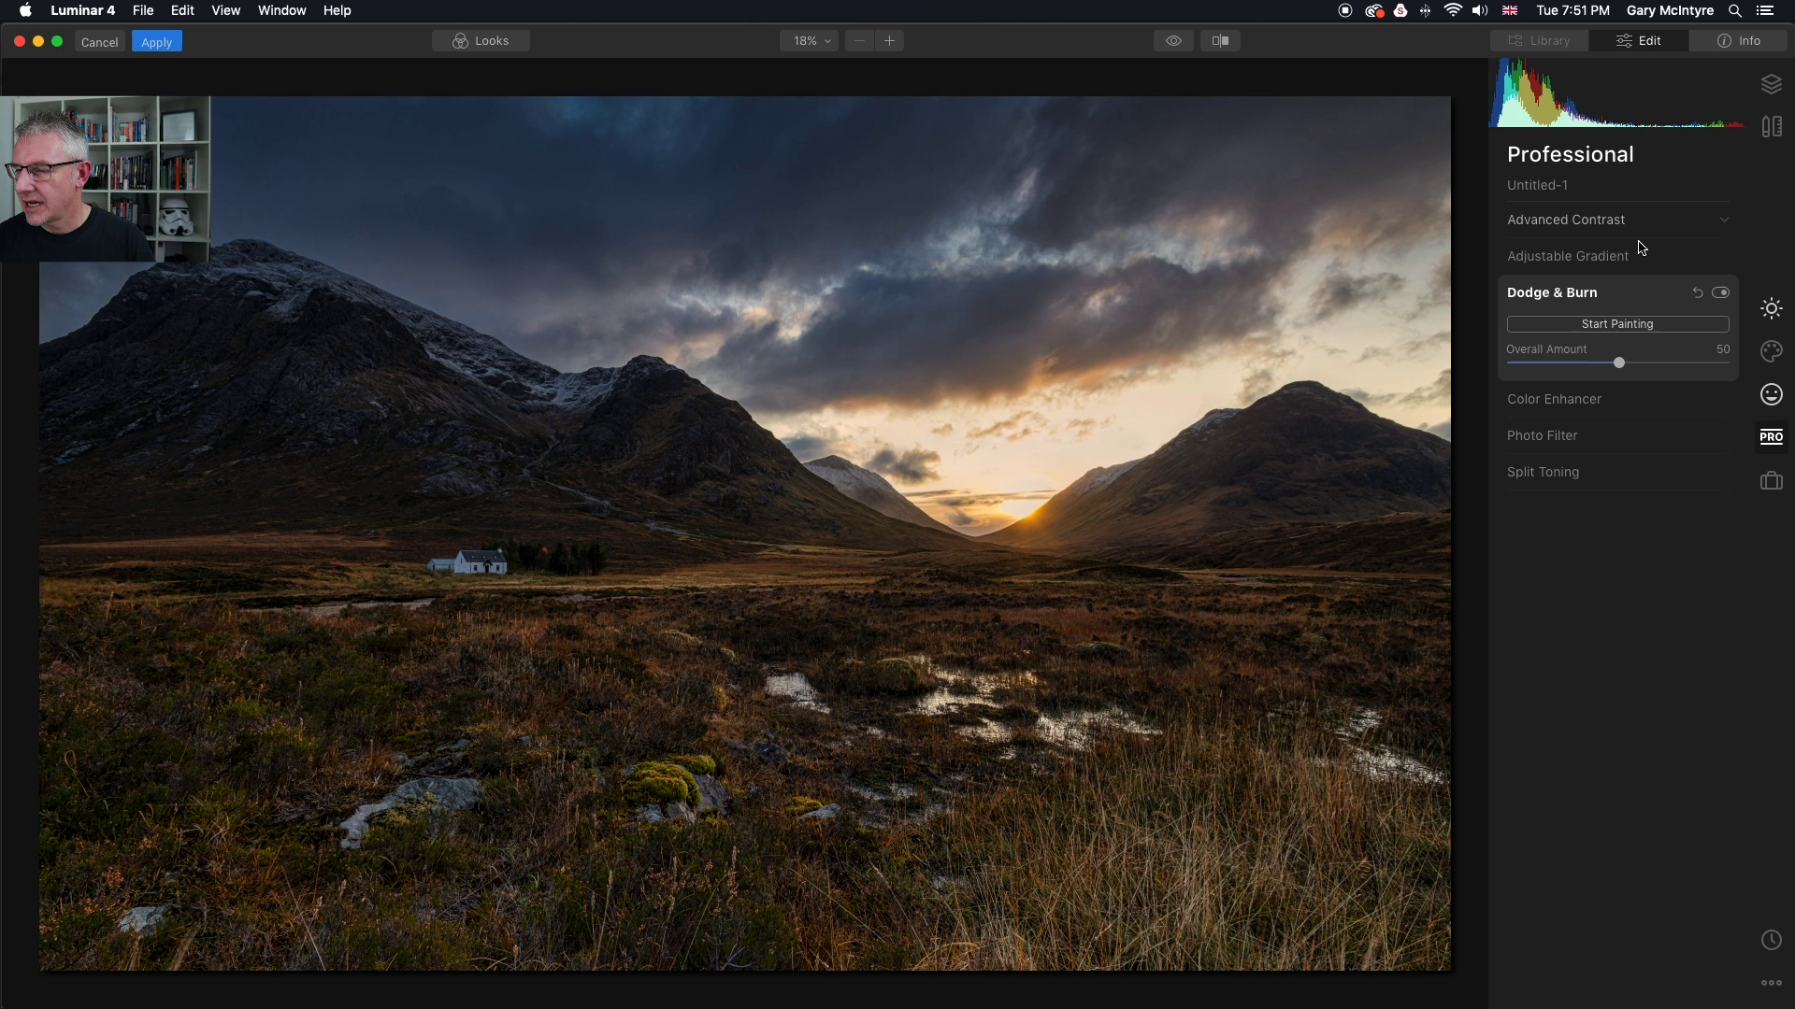
Add an Essentials Vignette with Amount -34 and check its effect by switching the filter off and on
click(1771, 309)
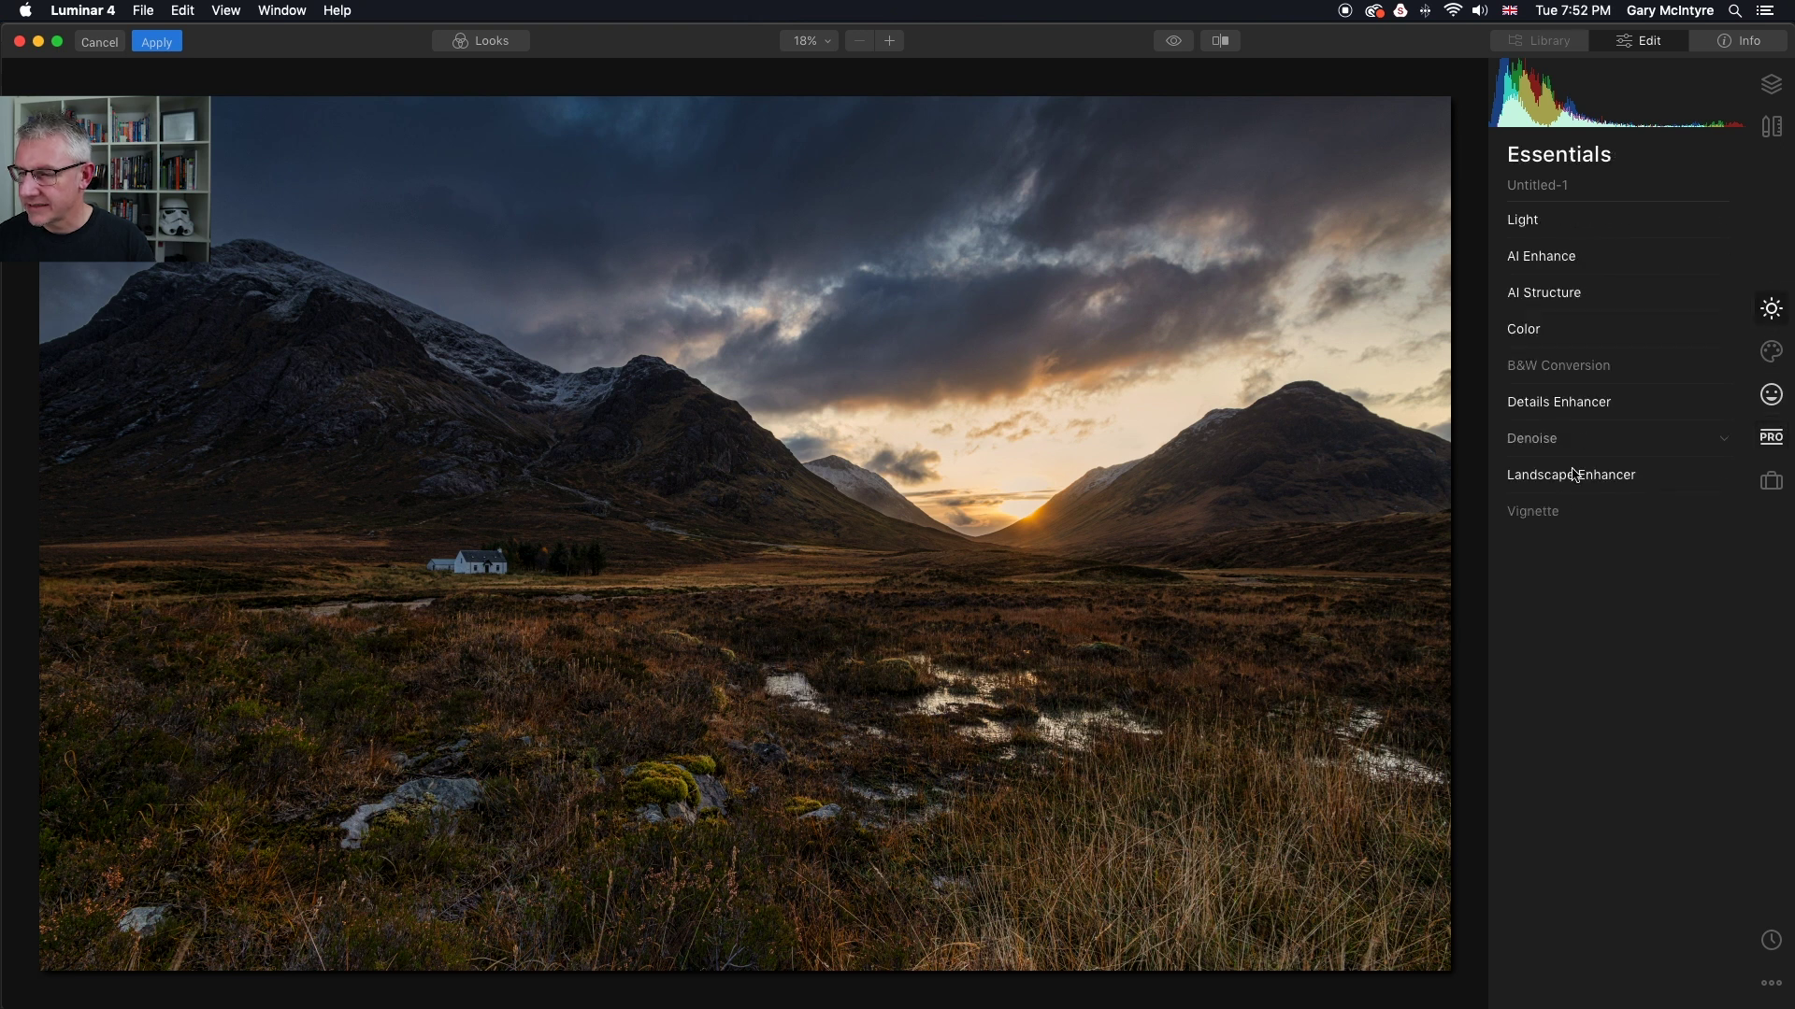
click(1552, 513)
drag(1620, 598, 1583, 604)
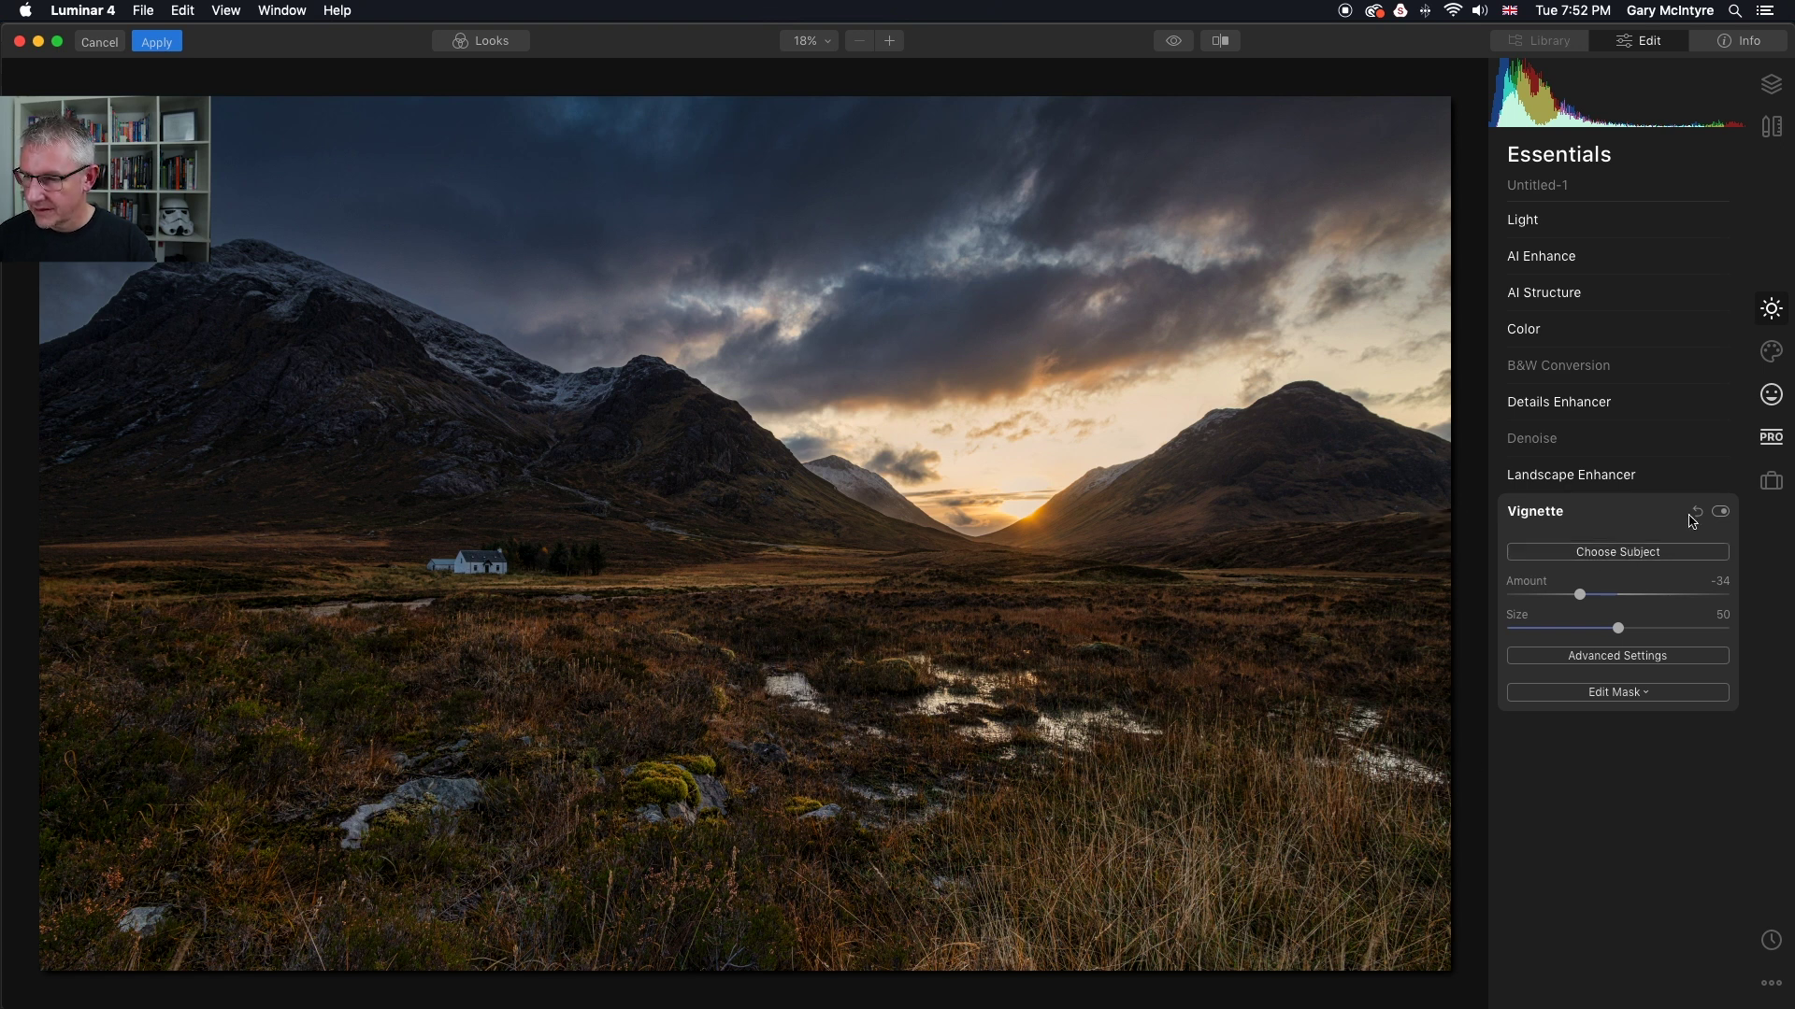
click(1719, 514)
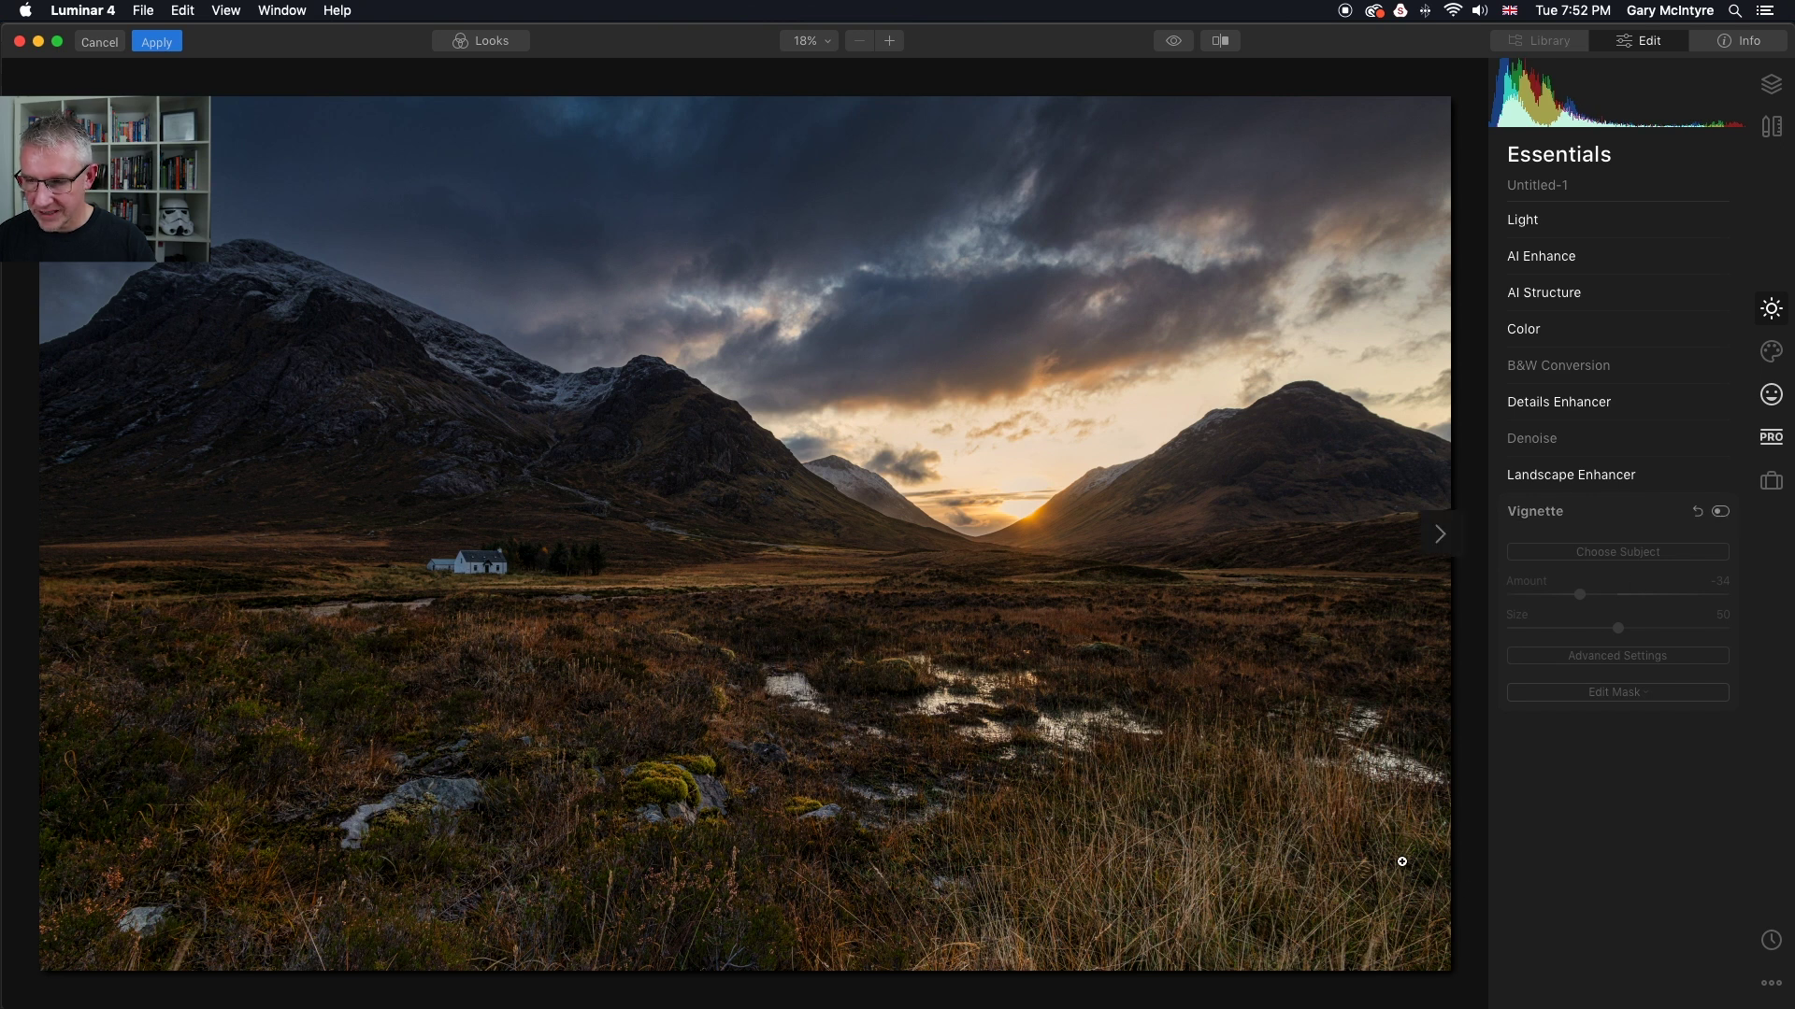
click(1720, 513)
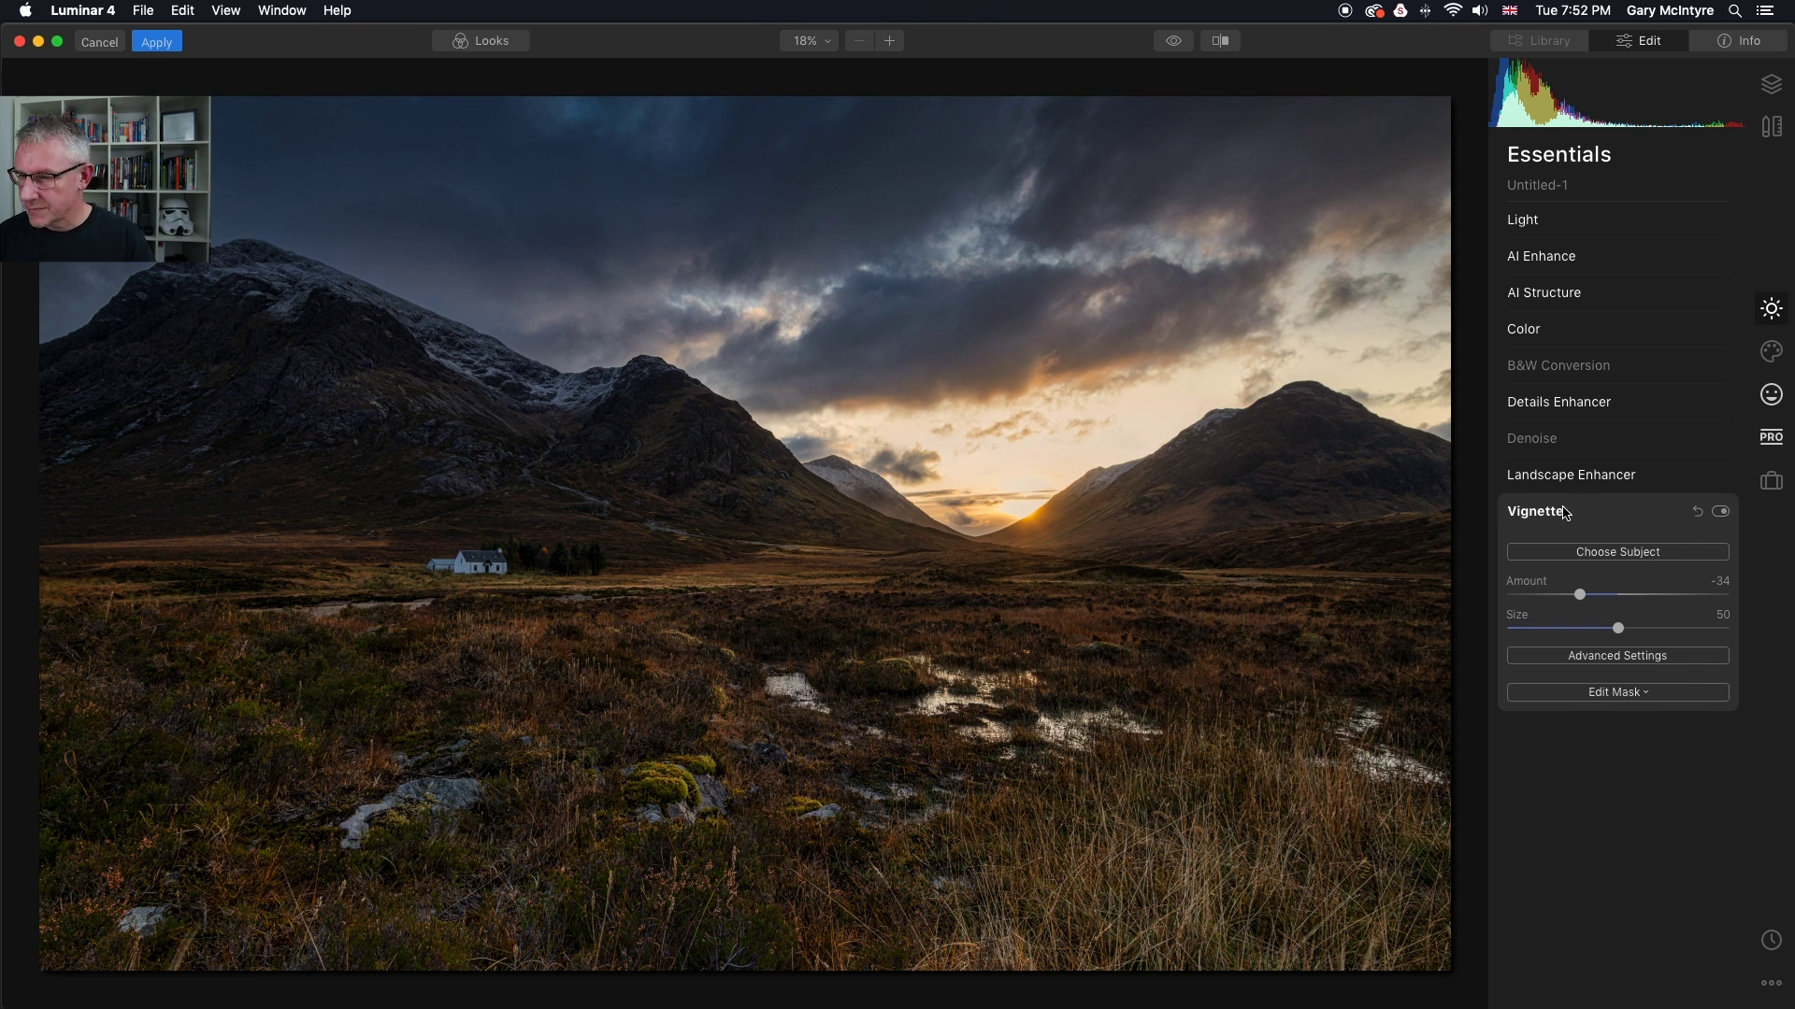
click(1564, 514)
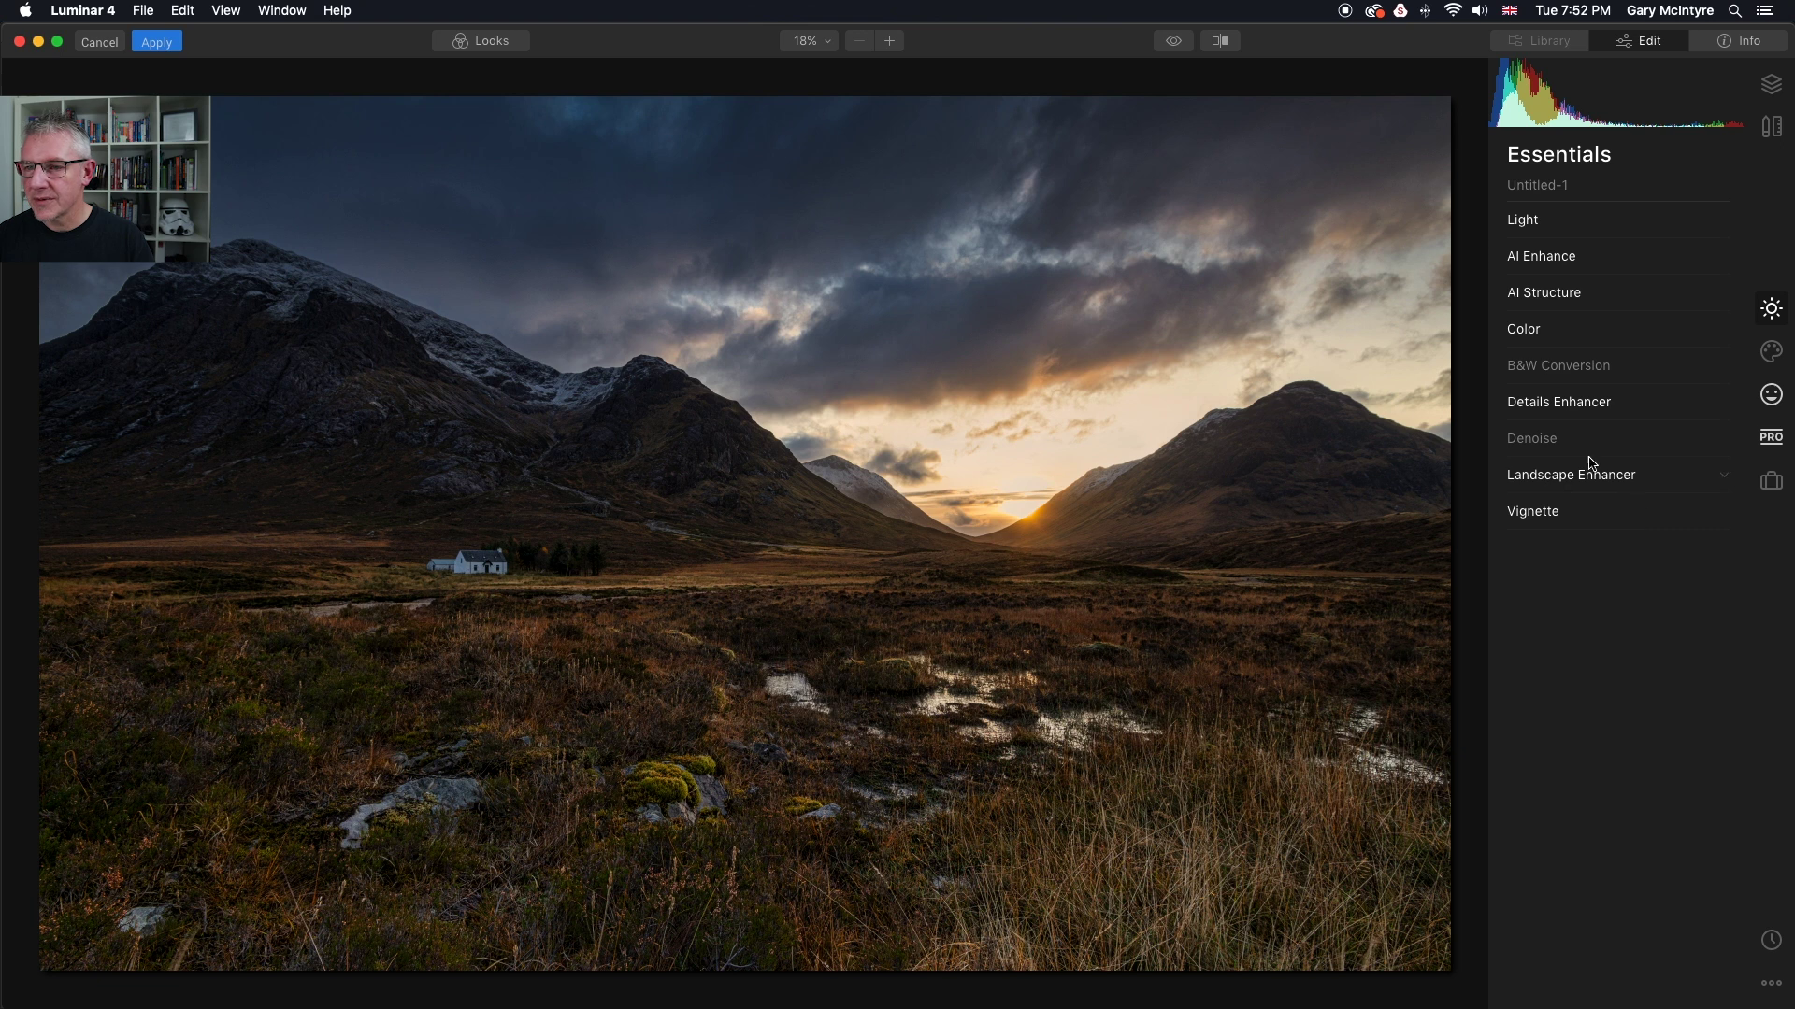
Compare the finished photo with the original once more and apply all the edits
click(1173, 42)
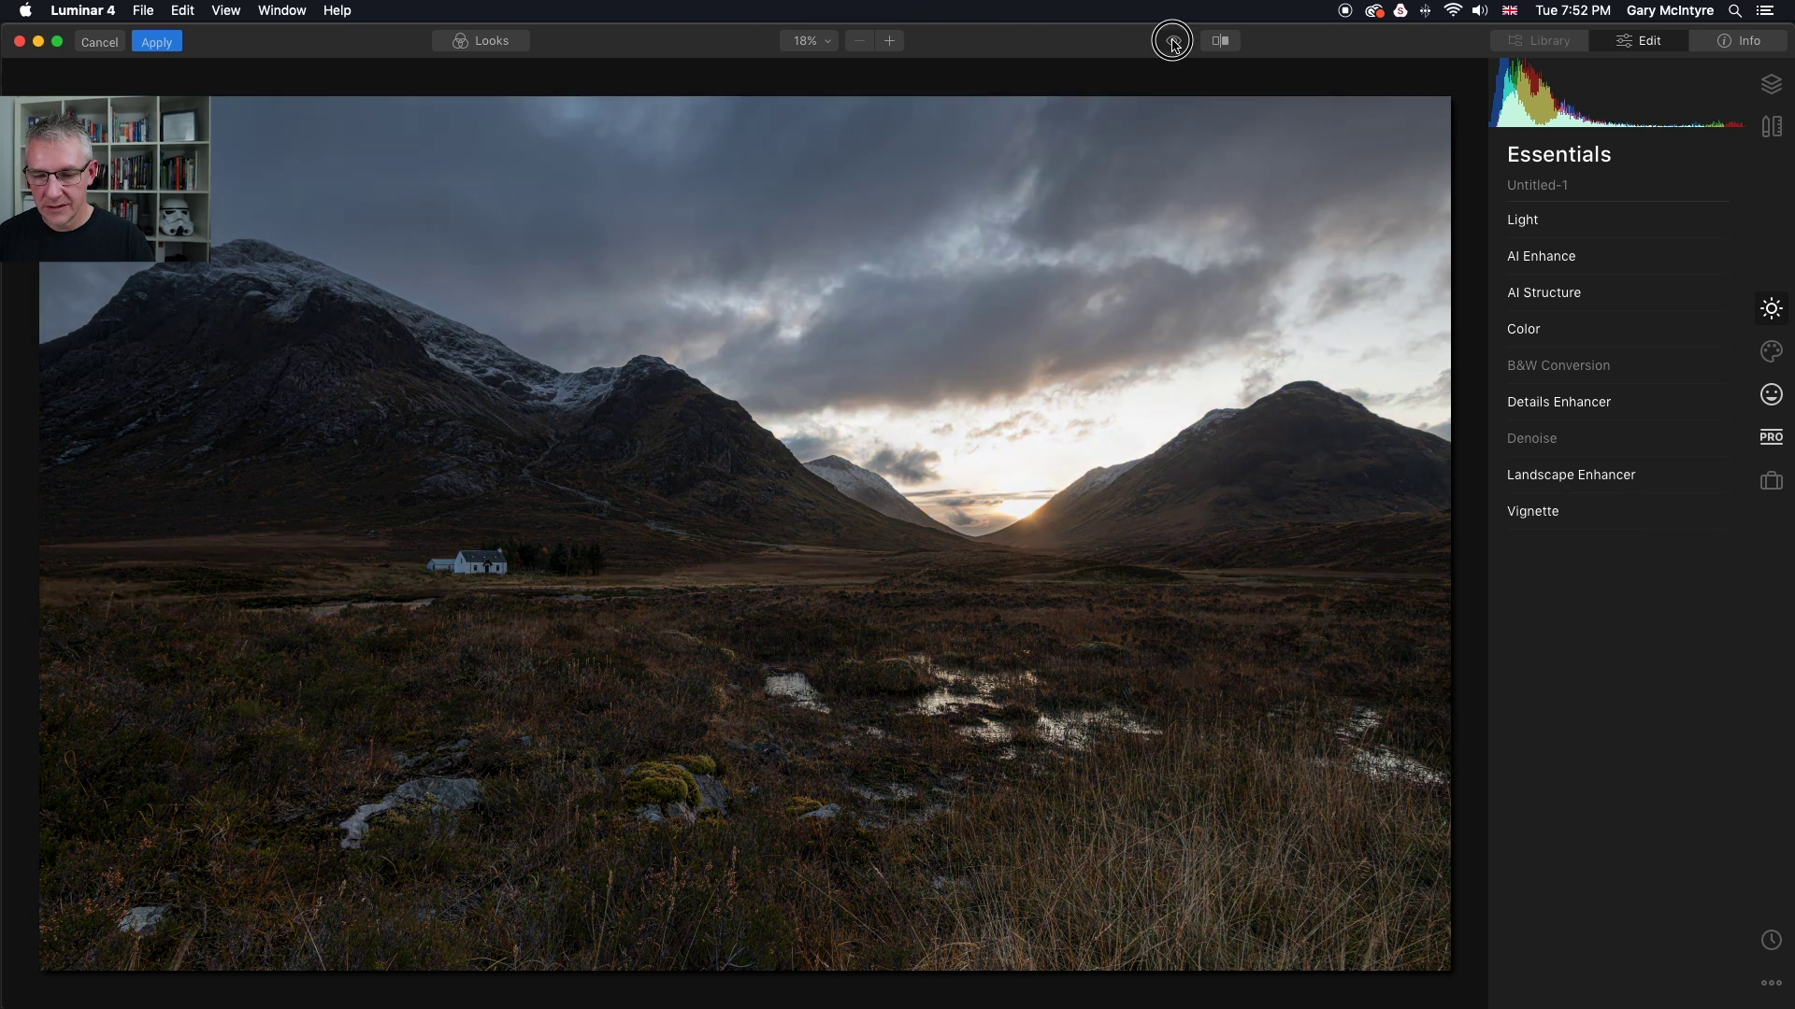
drag(1174, 43, 1175, 45)
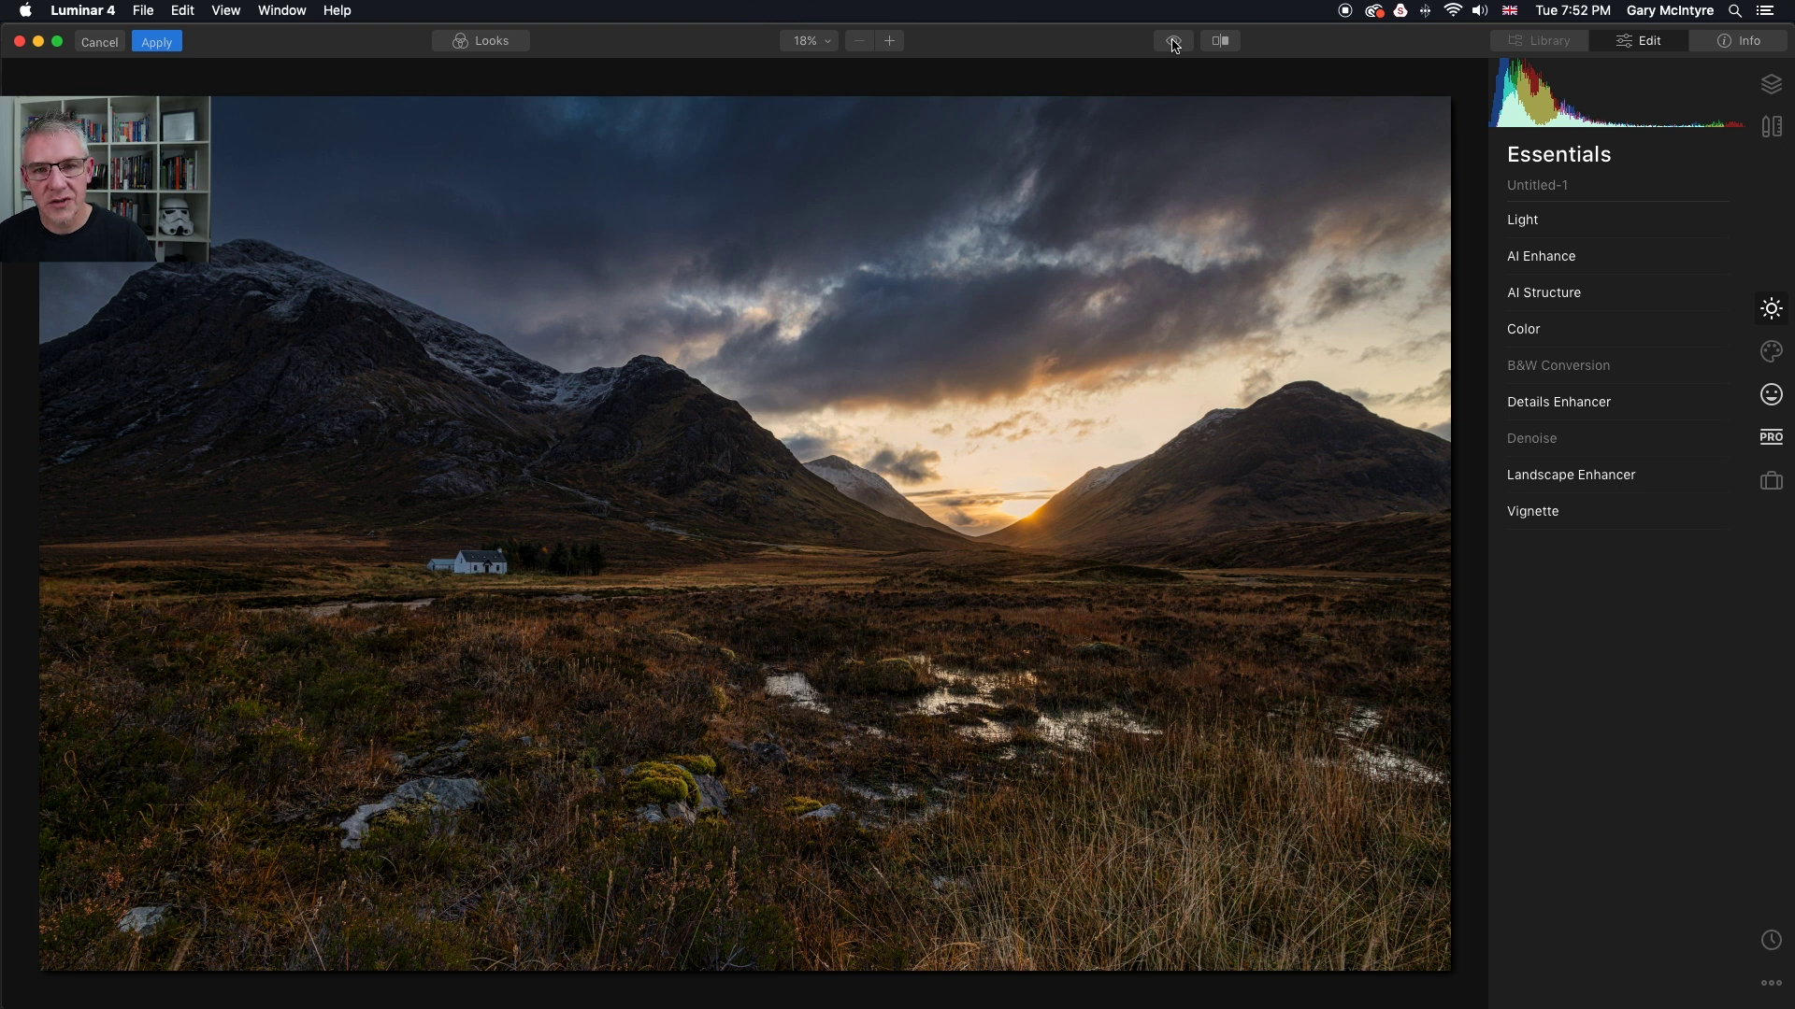
click(156, 42)
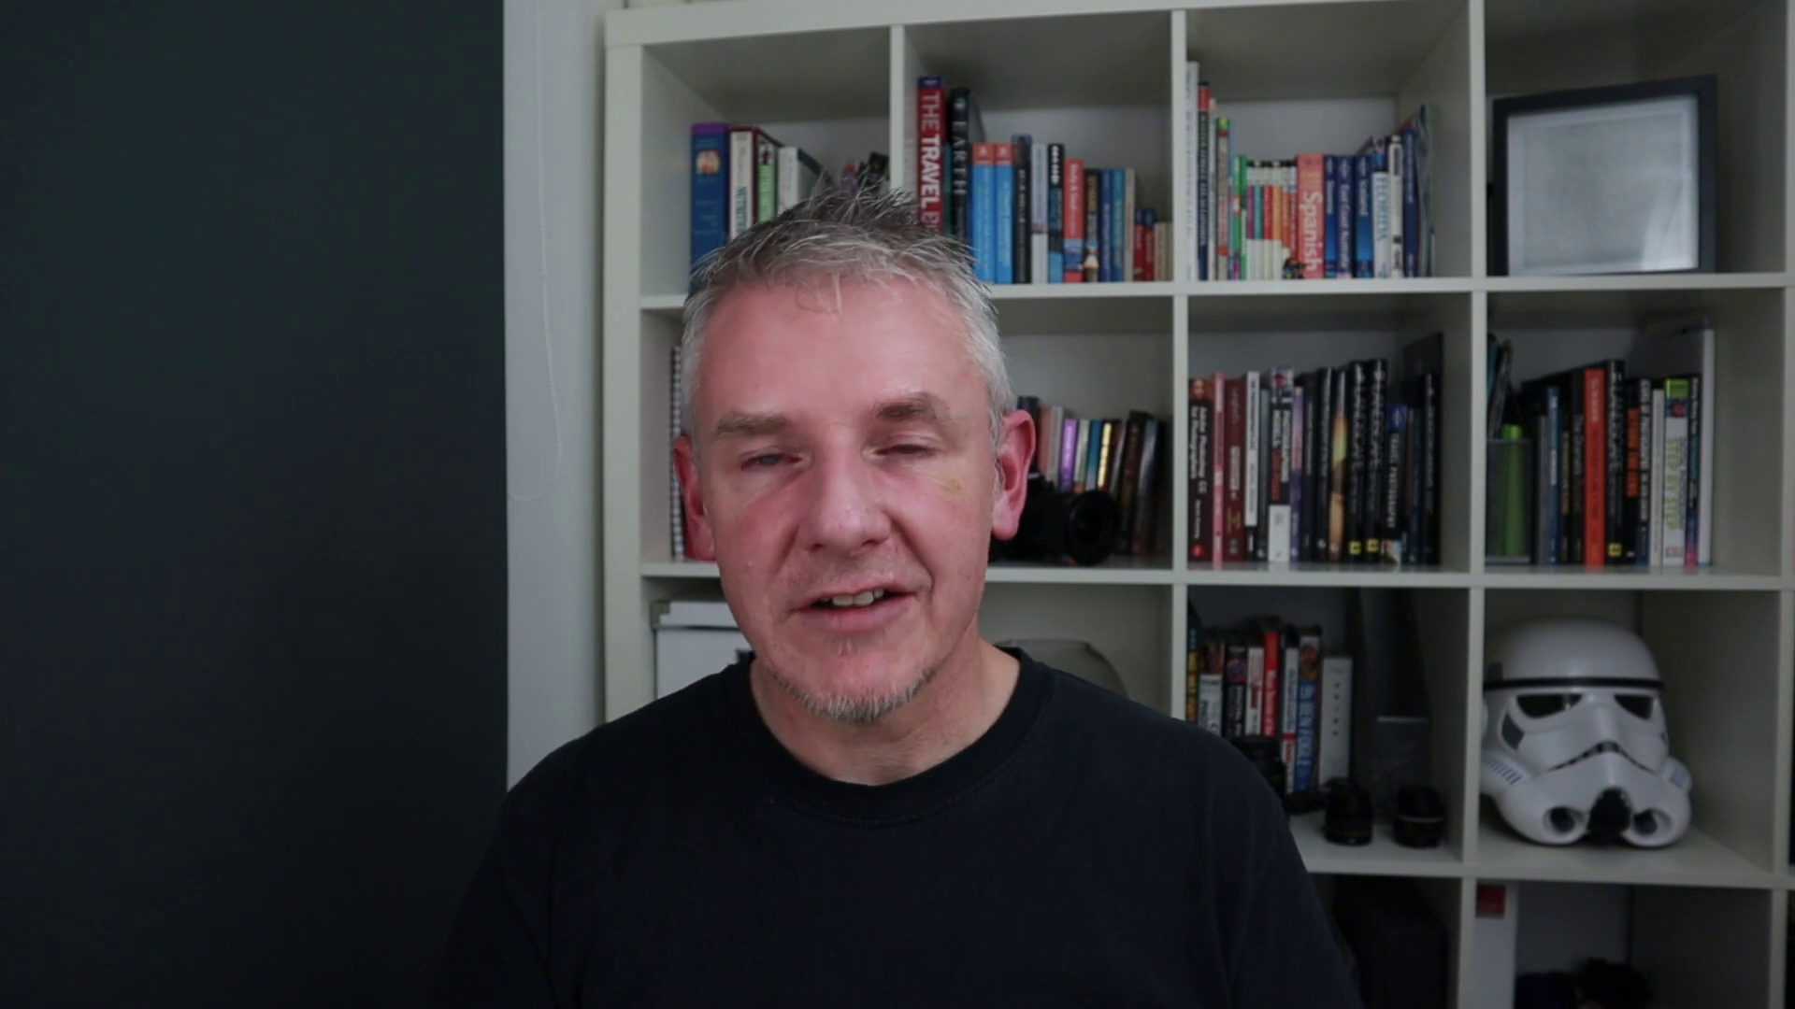